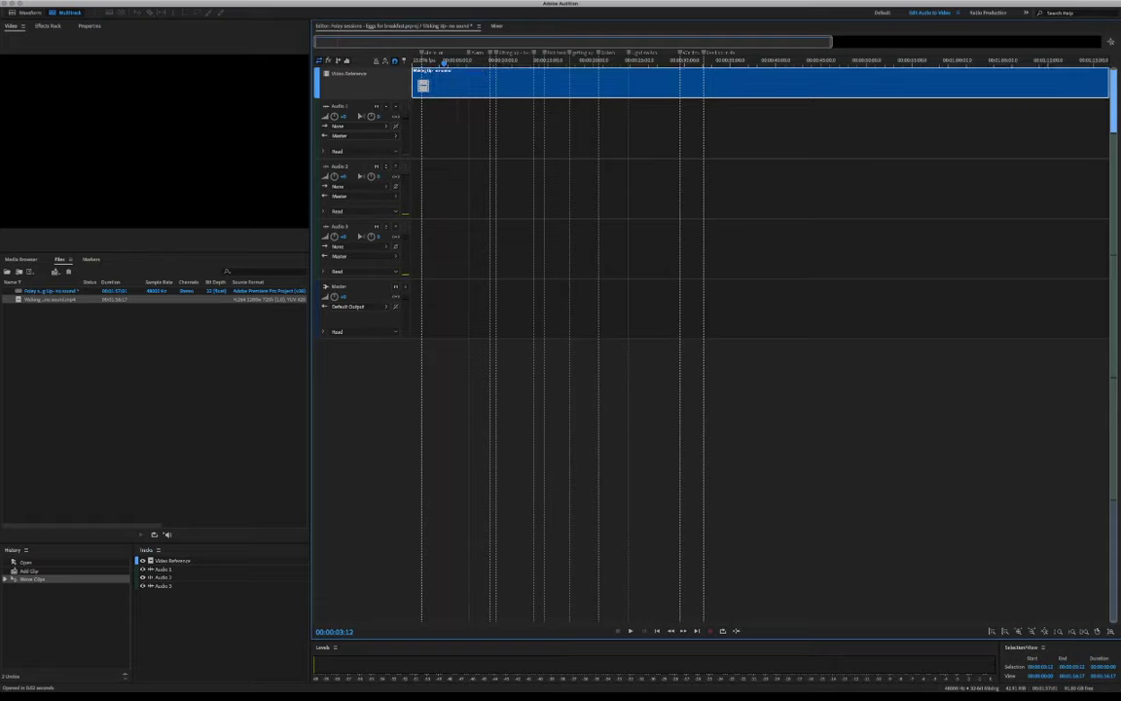
Play the opening of the video from the alarm-on marker to review the alarm clock shot
{"action": "key", "text": "space"}
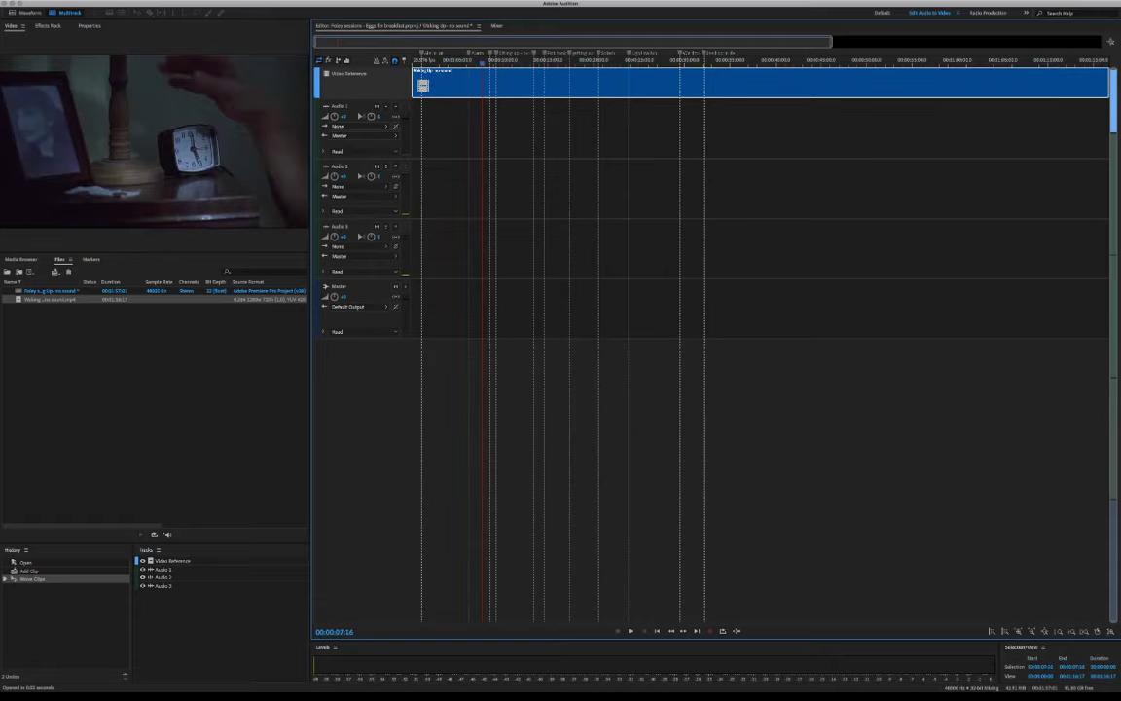
{"action": "left_click_drag", "start_coordinate": [483, 64], "coordinate": [421, 63]}
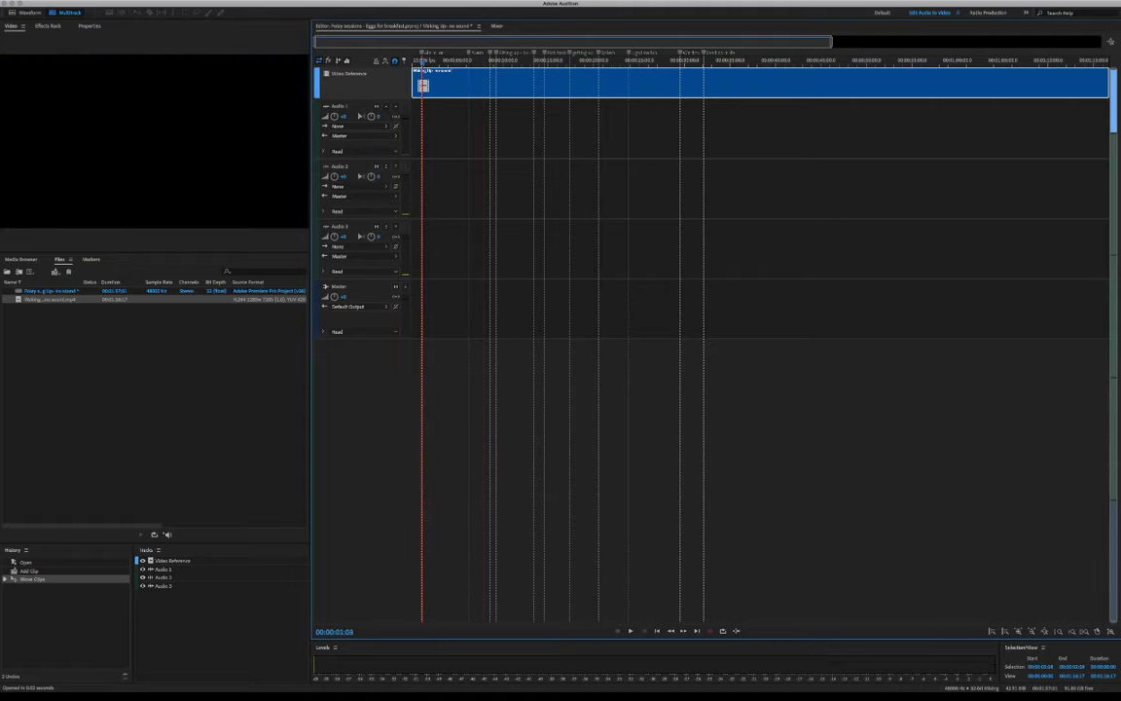
{"action": "key", "text": "space"}
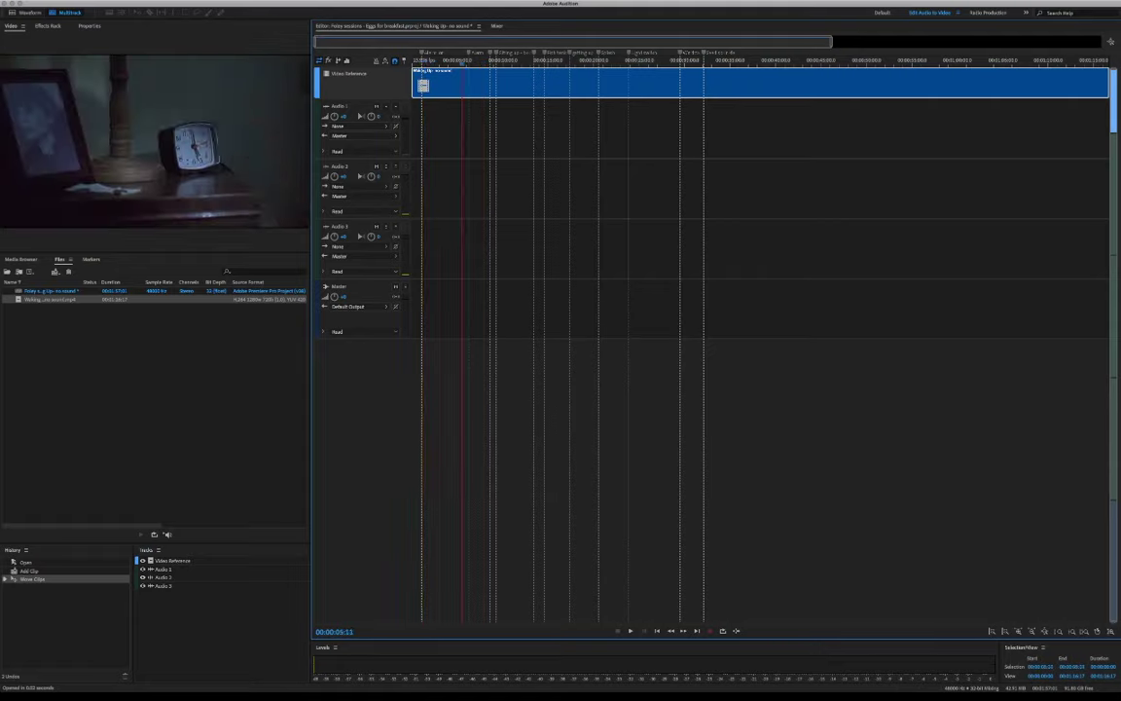
{"action": "key", "text": "space"}
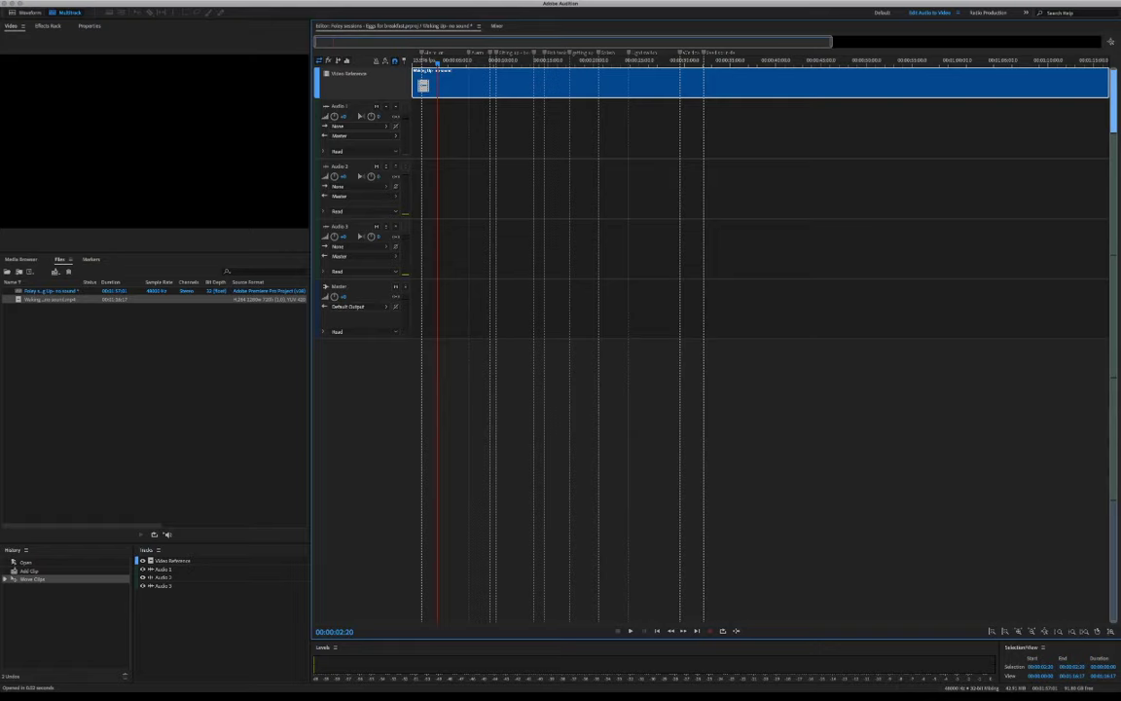
Import the sound files Alarm clock 2.mp3 and Alarm_Clock.mp3 into the project files
{"action": "key", "text": "super+Tab"}
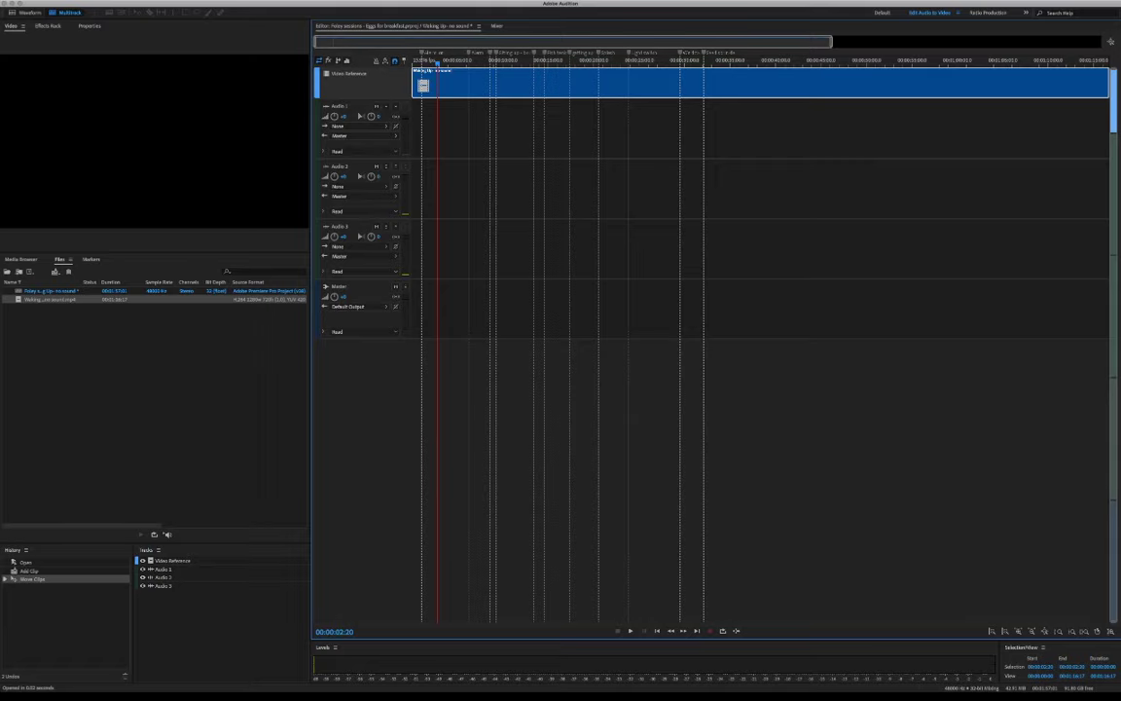
{"action": "left_click_drag", "start_coordinate": [832, 42], "coordinate": [583, 42]}
{"action": "key", "text": "minus"}
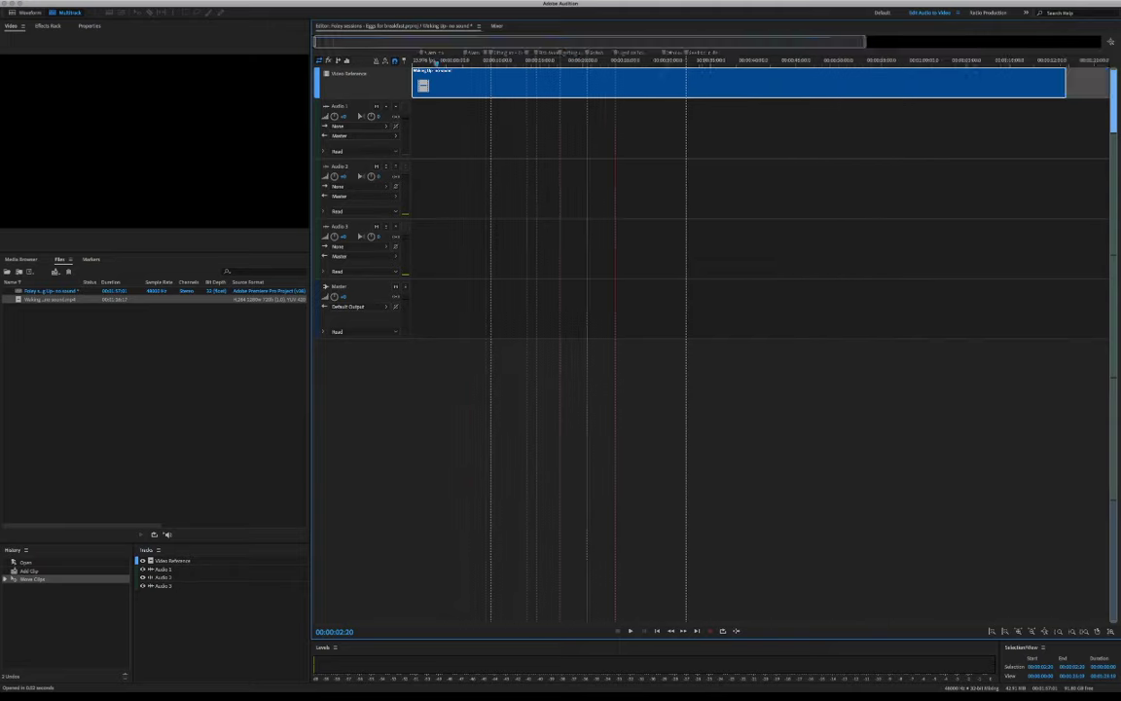
{"action": "scroll", "coordinate": [759, 83], "scroll_direction": "up", "scroll_amount": 3}
{"action": "scroll", "coordinate": [759, 83], "scroll_direction": "down", "scroll_amount": 4}
{"action": "scroll", "coordinate": [760, 82], "scroll_direction": "up", "scroll_amount": 4}
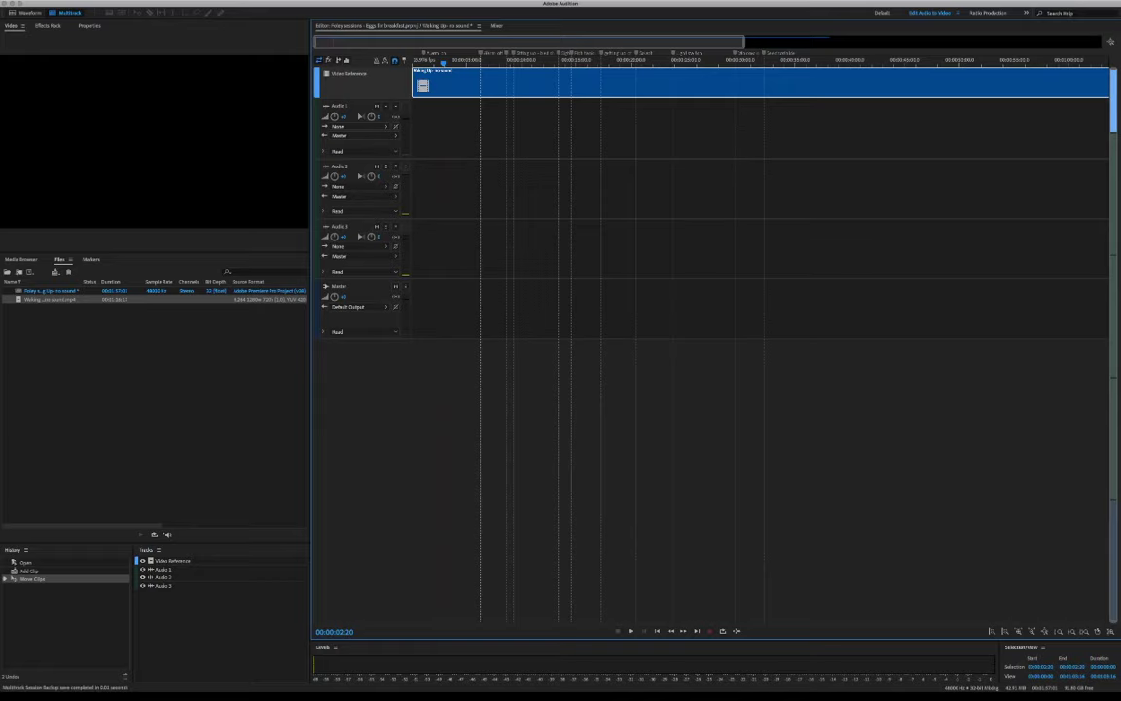
{"action": "left_click", "coordinate": [153, 397]}
{"action": "key", "text": "super+Tab"}
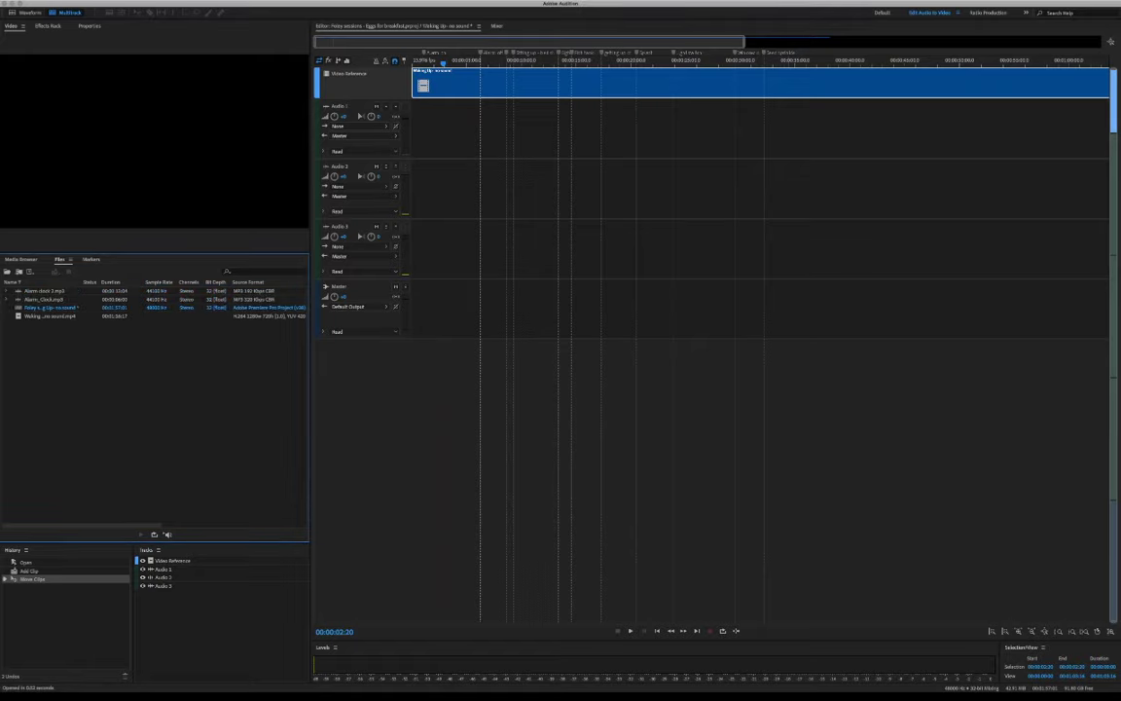
Place Alarm_Clock.mp3 on Audio 1 at the alarm-on marker and make that track taller
{"action": "left_click", "coordinate": [43, 299]}
{"action": "mouse_move", "coordinate": [43, 299]}
{"action": "left_mouse_down"}
{"action": "mouse_move", "coordinate": [415, 240]}
{"action": "mouse_move", "coordinate": [428, 117]}
{"action": "left_mouse_up"}
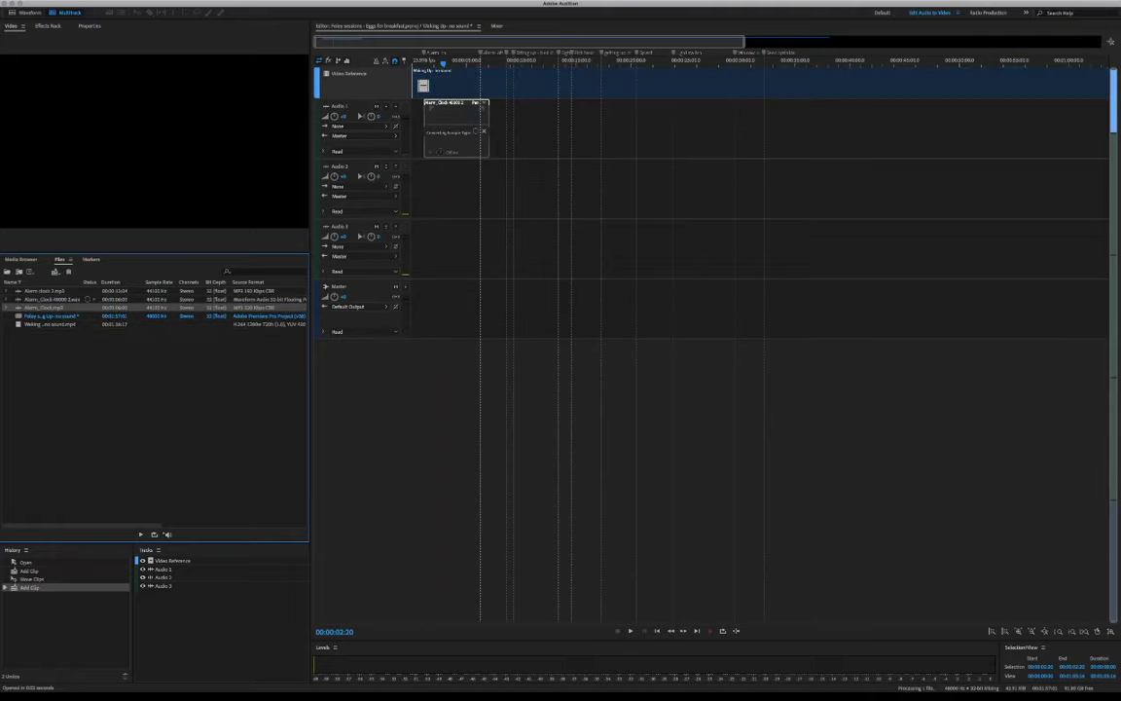
{"action": "left_click_drag", "start_coordinate": [360, 159], "coordinate": [360, 214]}
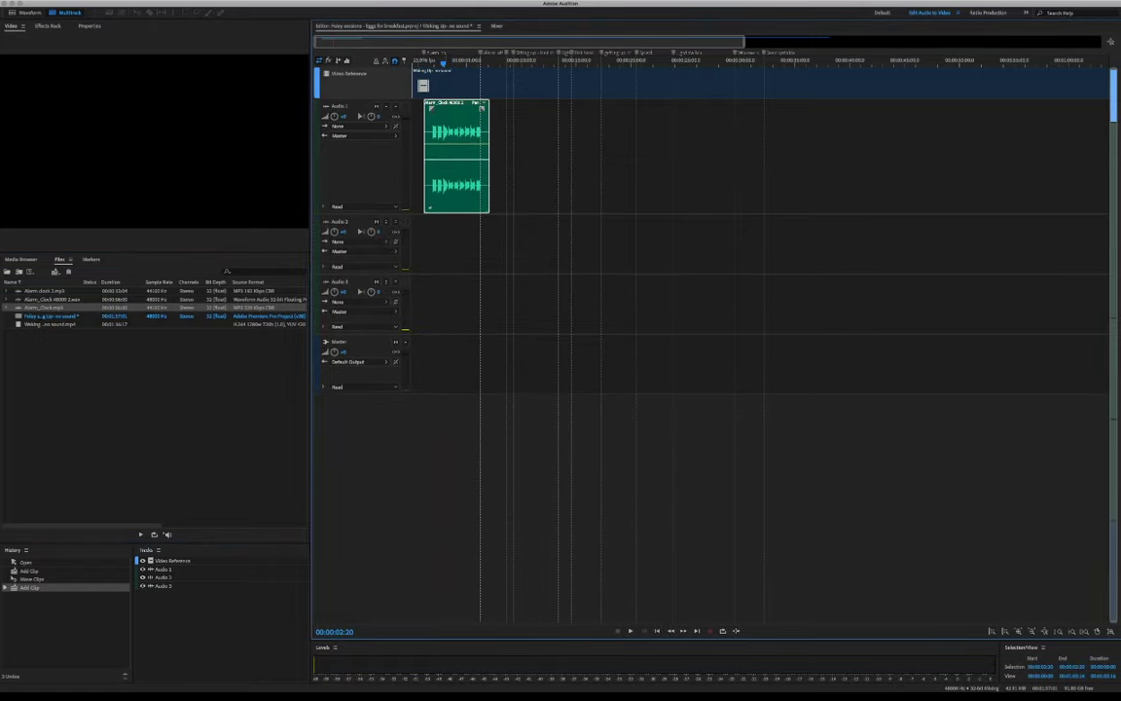
Play the Alarm_Clock clip on Audio 1 from near its start to judge its sound
{"action": "left_click_drag", "start_coordinate": [443, 65], "coordinate": [430, 64]}
{"action": "key", "text": "space"}
{"action": "key", "text": "space"}
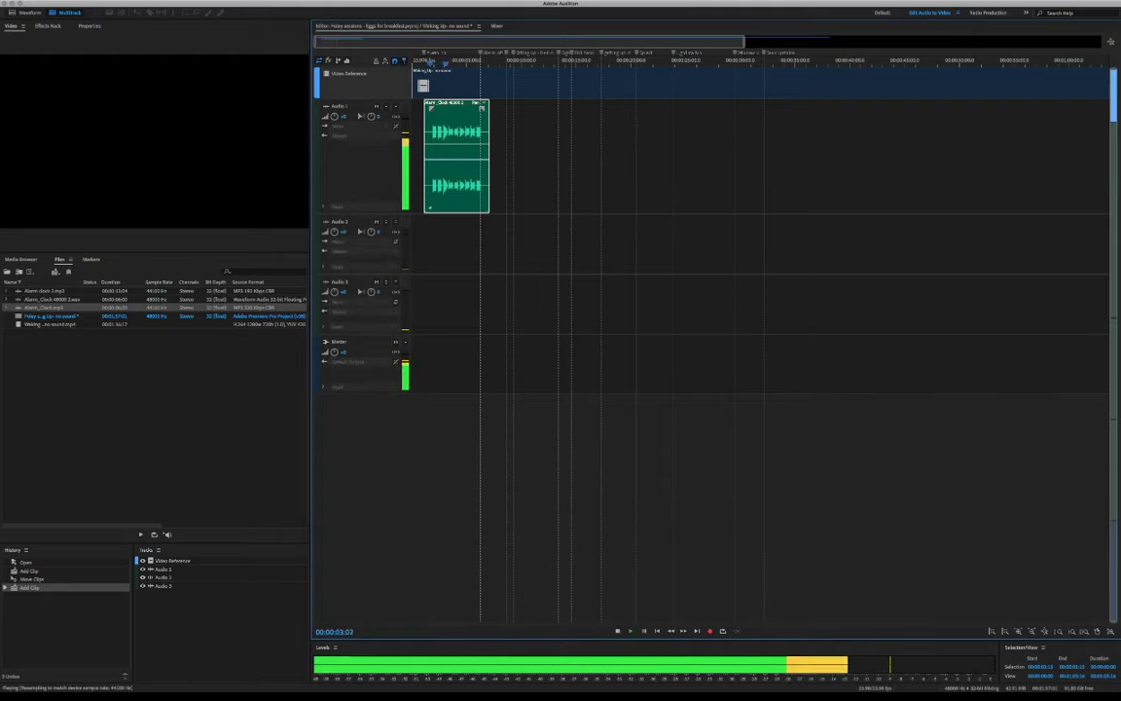
{"action": "key", "text": "space"}
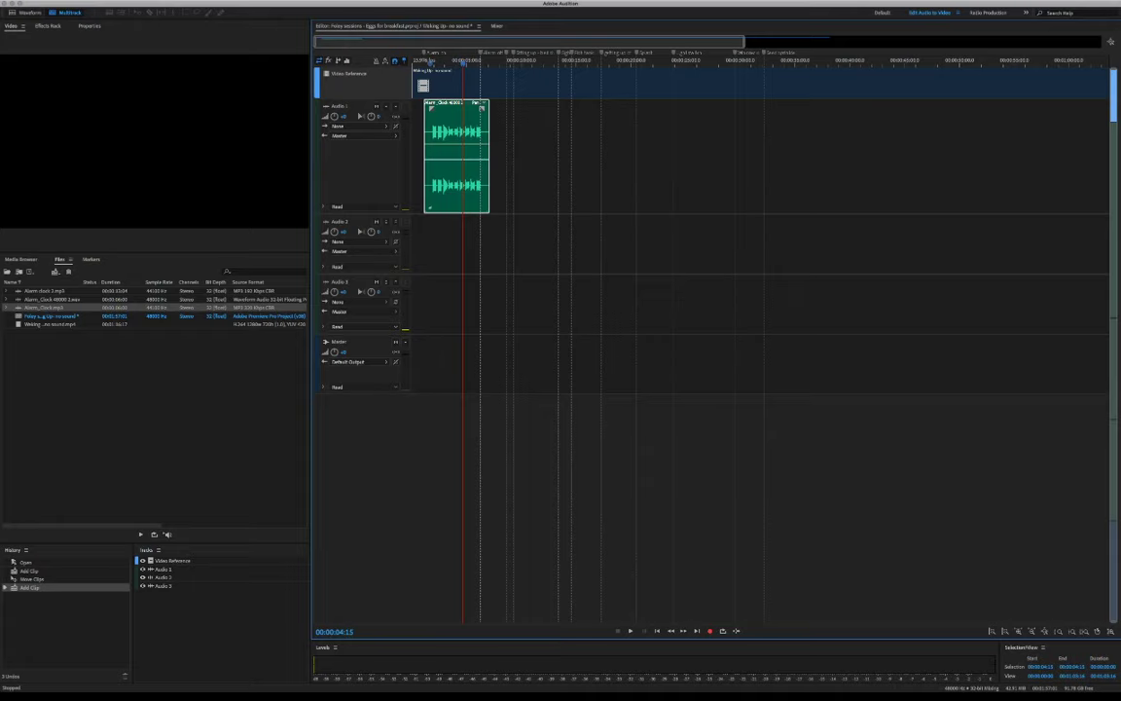
Add Alarm clock 2.mp3 to Audio 1 just before the 10-second mark and audition its beeps
{"action": "left_click", "coordinate": [45, 291]}
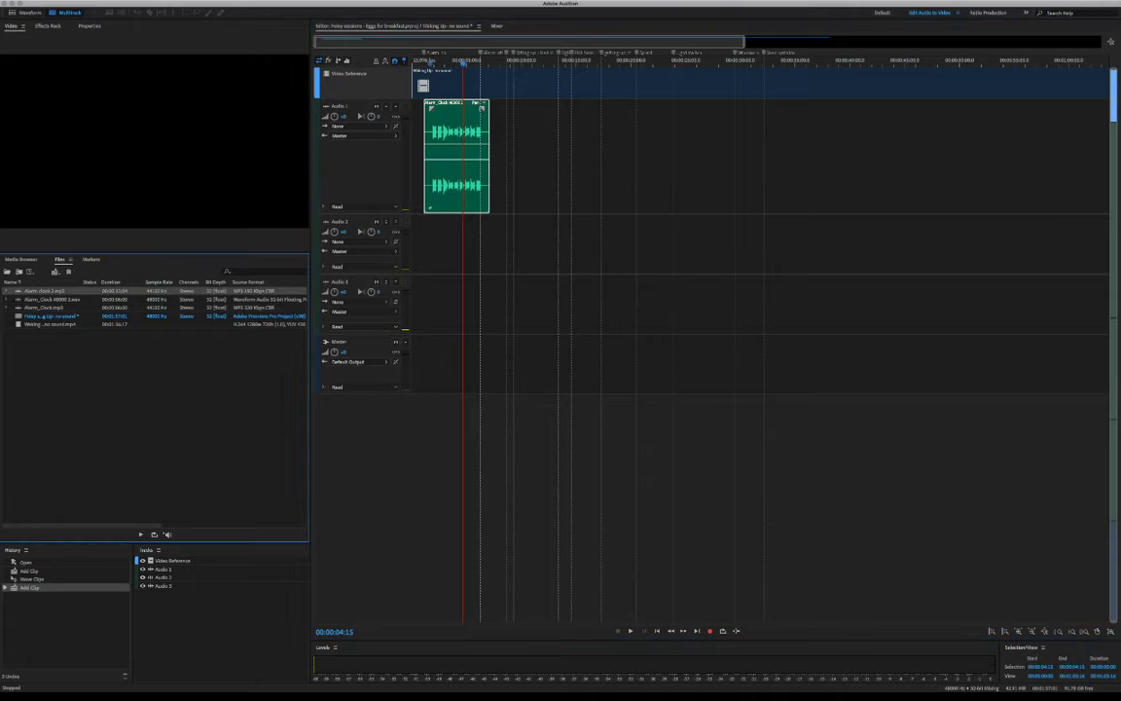
{"action": "left_click_drag", "start_coordinate": [45, 291], "coordinate": [519, 156]}
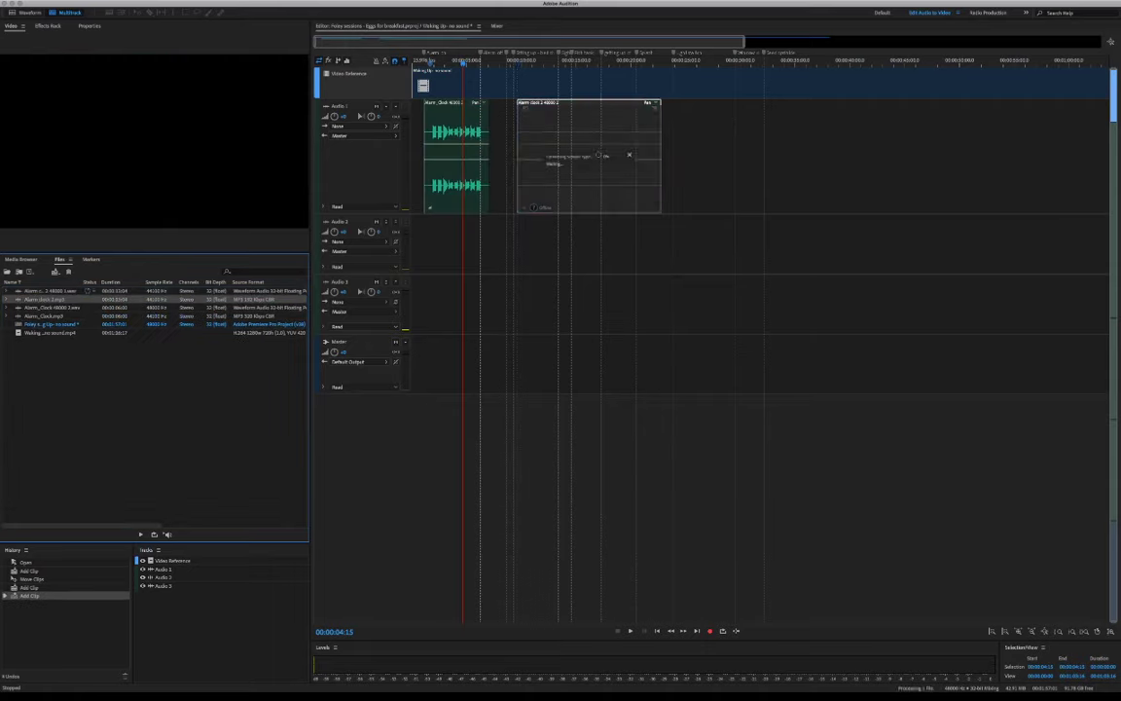
{"action": "left_click", "coordinate": [542, 63]}
{"action": "key", "text": "space"}
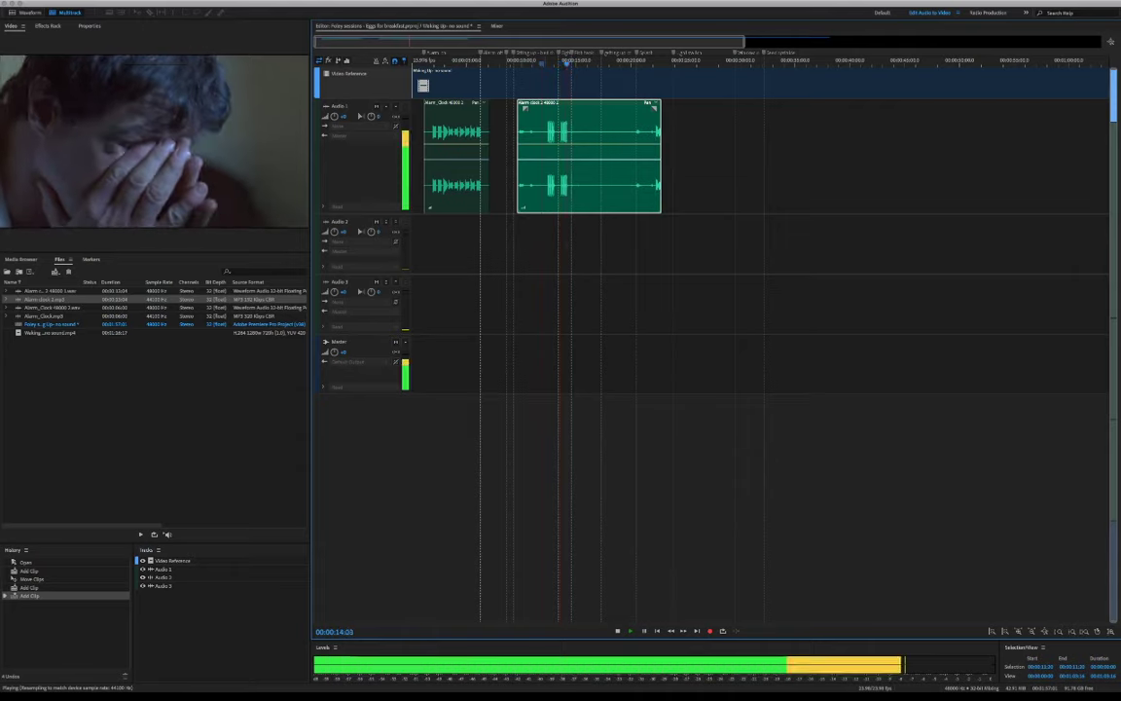
{"action": "key", "text": "space"}
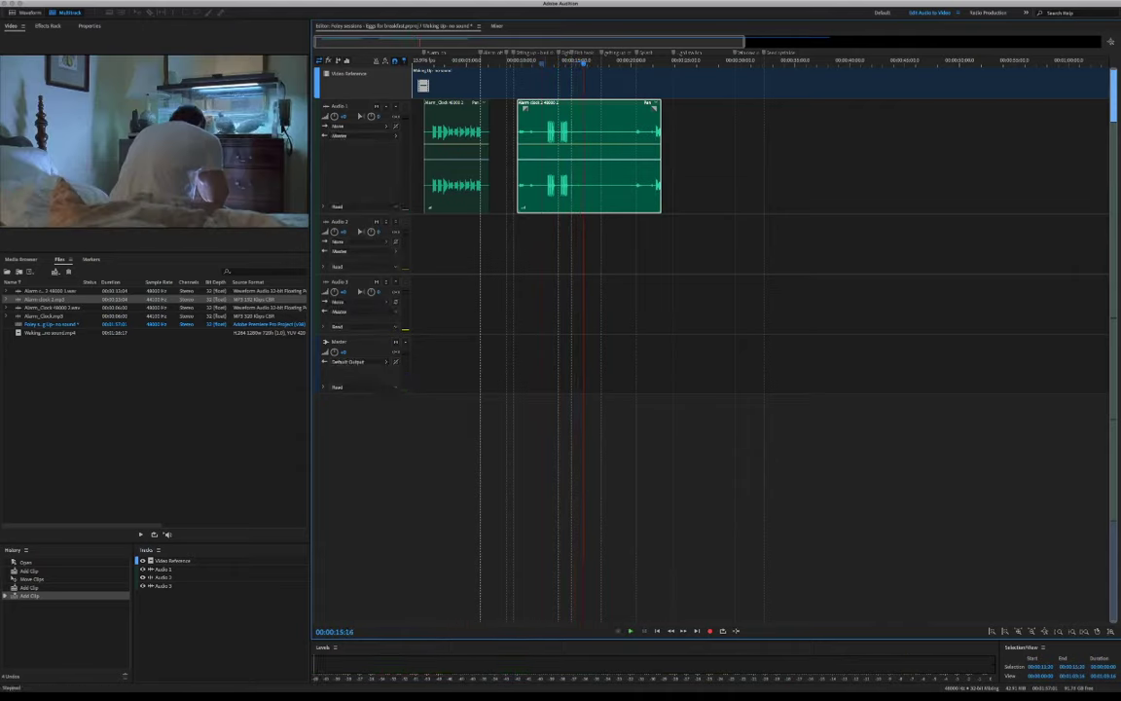
Delete the Alarm_Clock clip from the start of Audio 1
{"action": "left_click", "coordinate": [456, 167]}
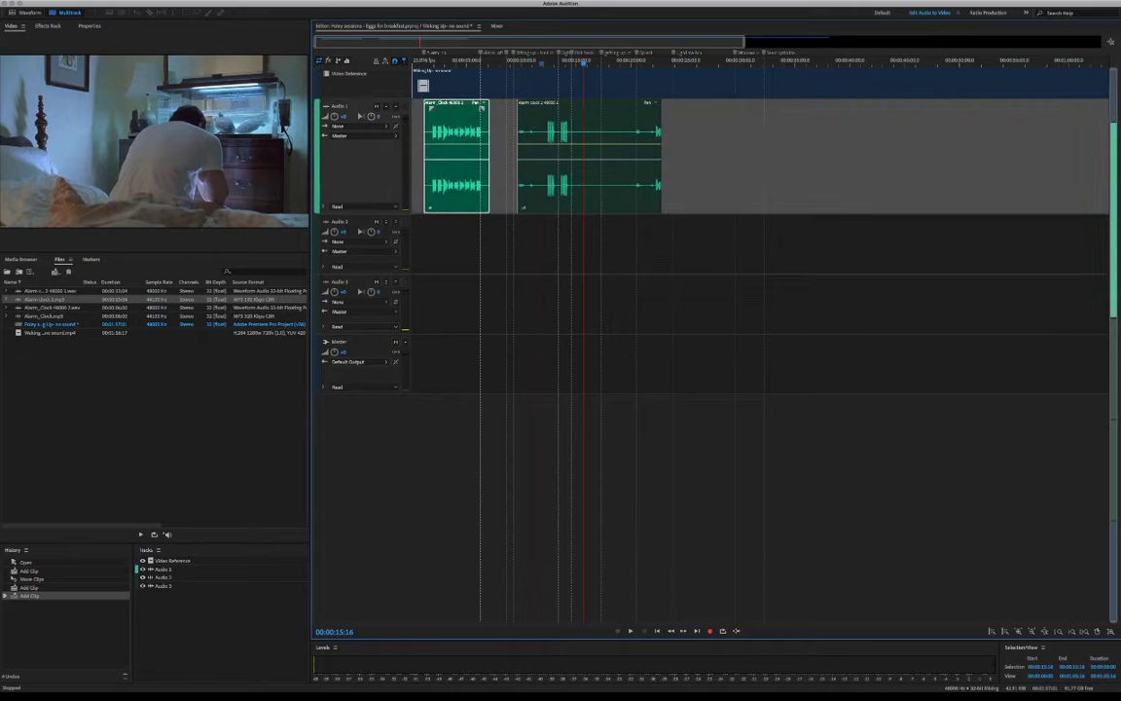
{"action": "key", "text": "Delete"}
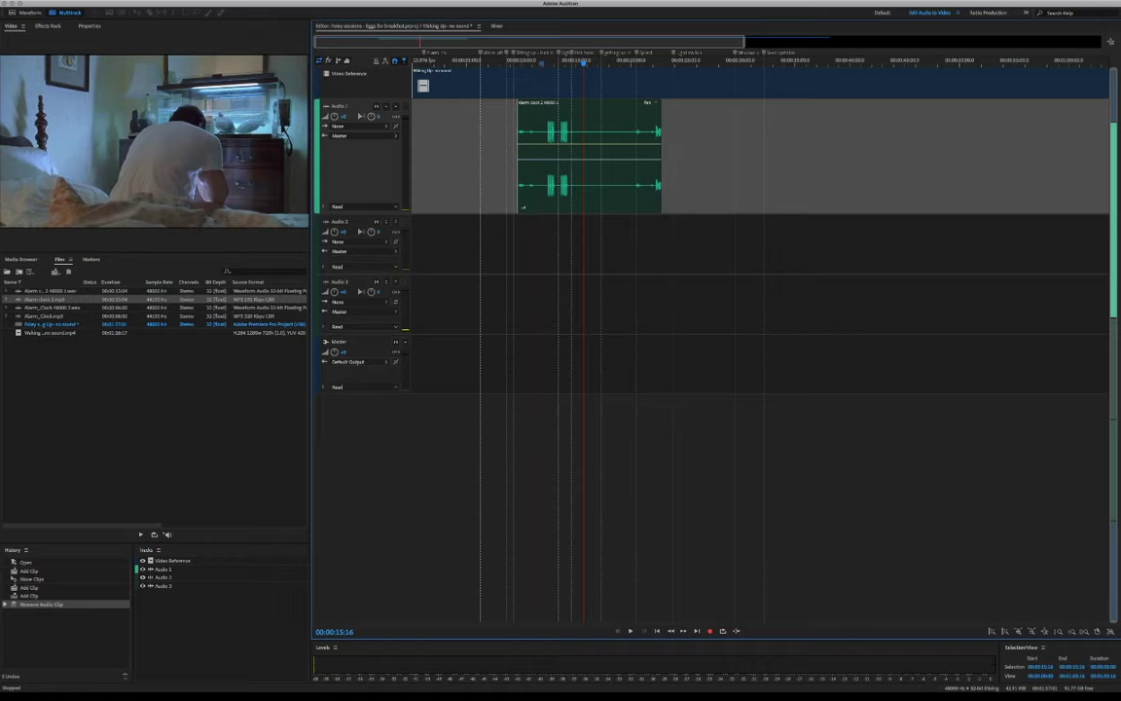
Trim the lead-in before the beeps of the Alarm clock 2 clip and align its first beep with the alarm-on marker
{"action": "left_click_drag", "start_coordinate": [517, 166], "coordinate": [483, 156]}
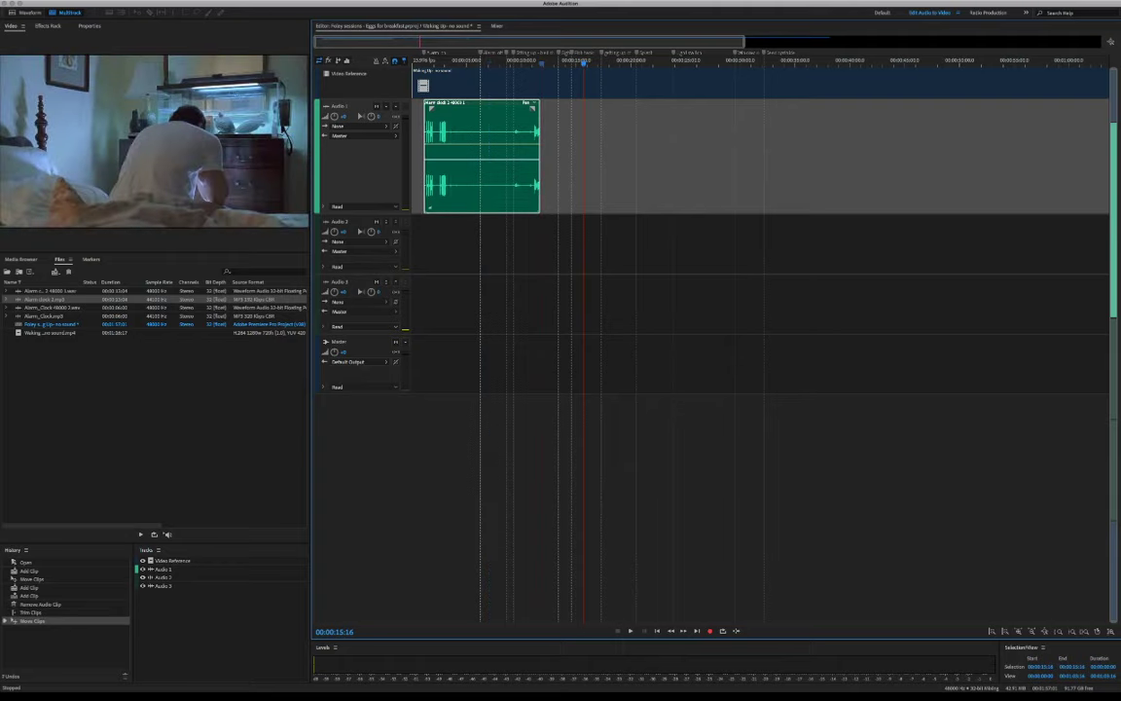
{"action": "scroll", "coordinate": [435, 155], "scroll_direction": "up", "scroll_amount": 5}
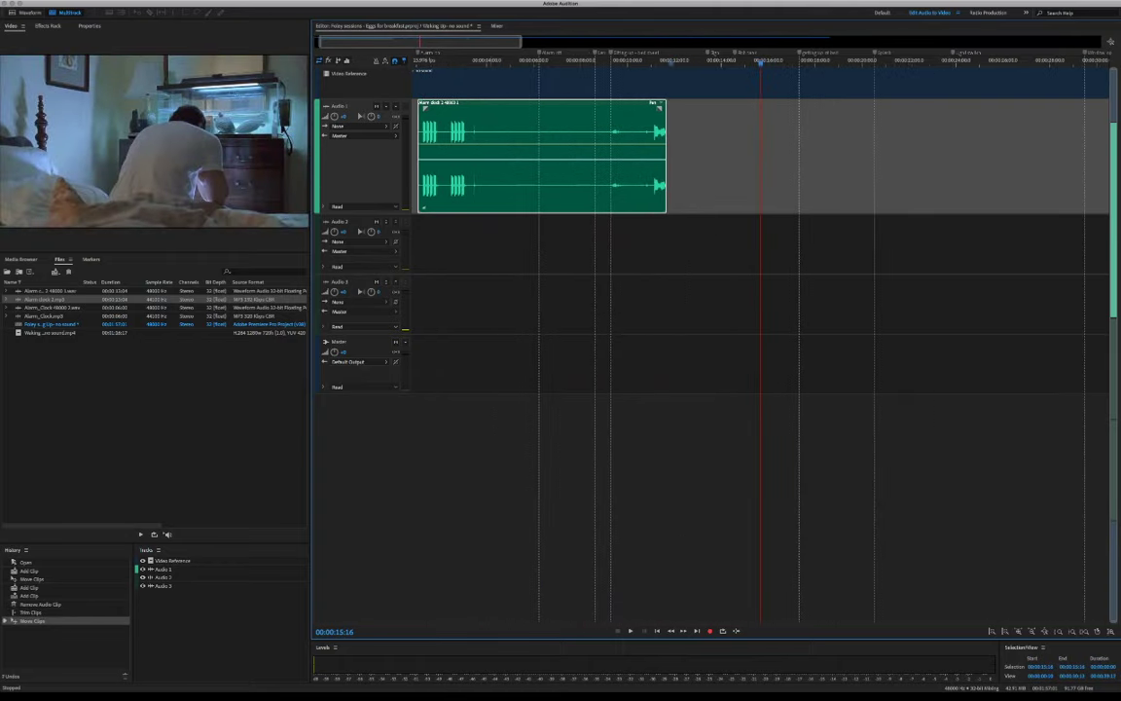
{"action": "key", "text": "="}
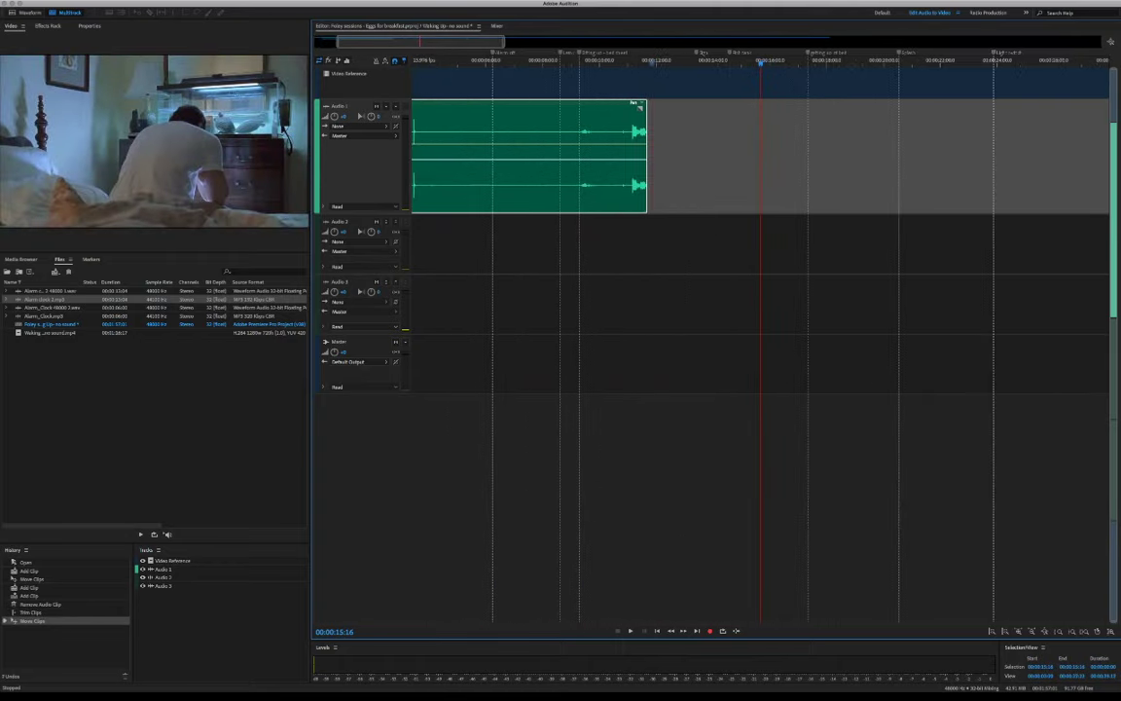
{"action": "scroll", "coordinate": [760, 156], "scroll_direction": "left", "scroll_amount": 3}
{"action": "left_click_drag", "start_coordinate": [487, 131], "coordinate": [481, 132]}
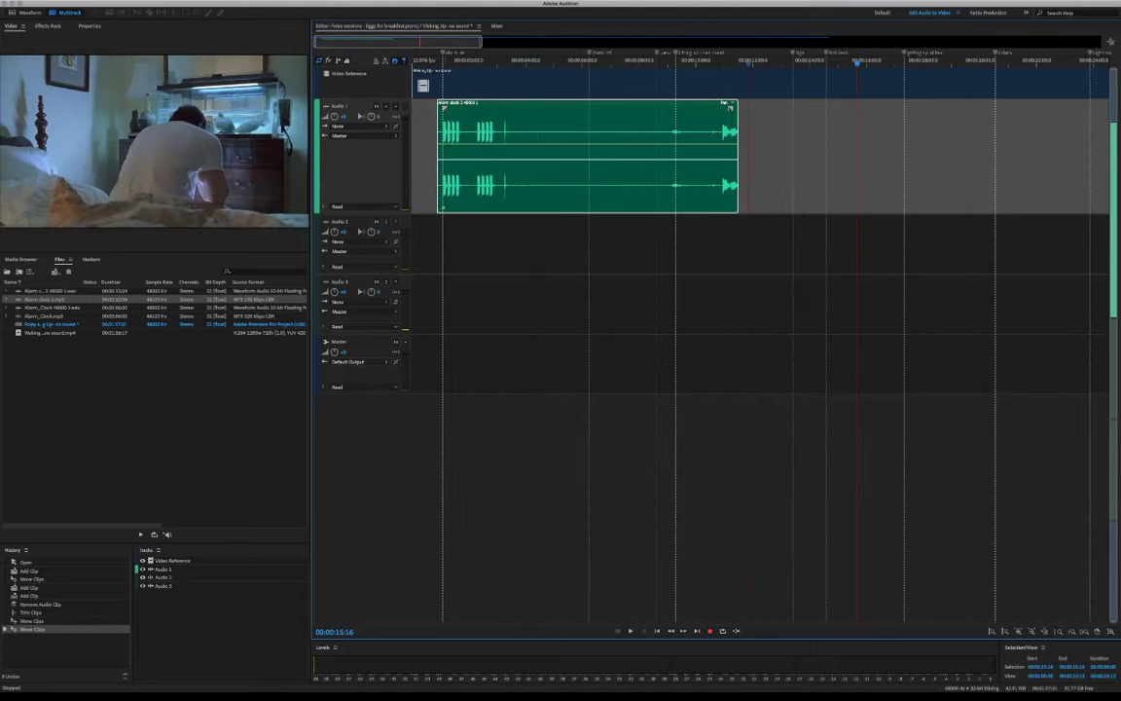
Play the clip from its start and park the playhead at 00:00:03:01, just after the second burst of beeps
{"action": "key", "text": "space"}
{"action": "key", "text": "space"}
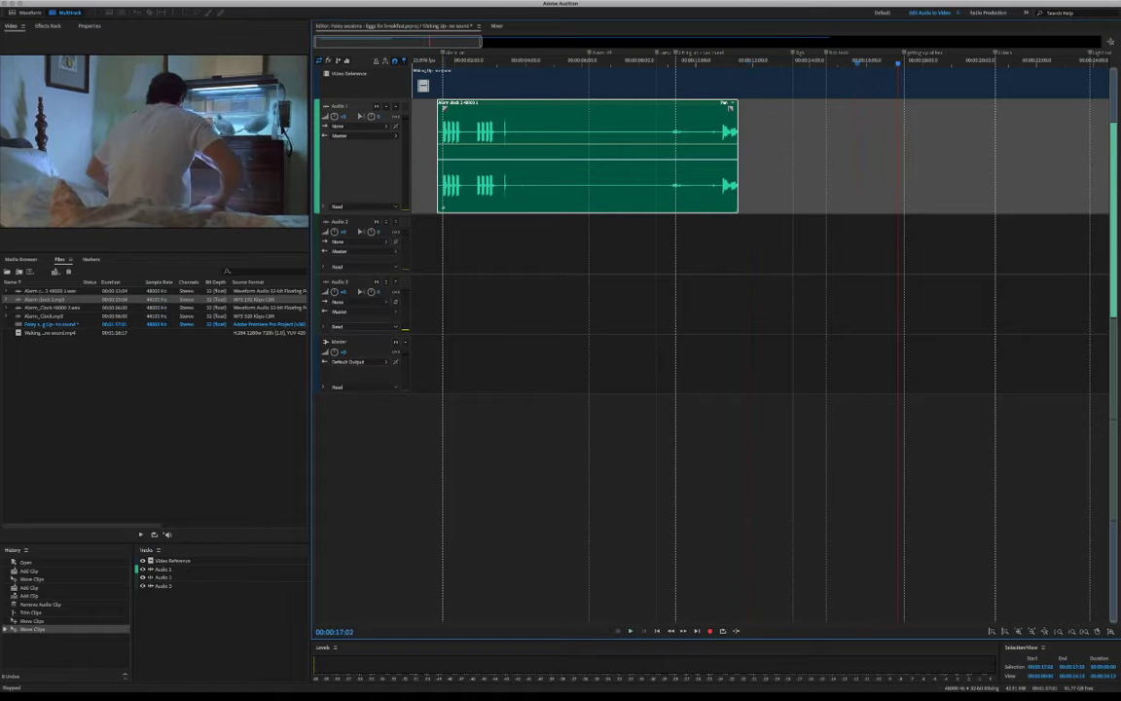
{"action": "left_click_drag", "start_coordinate": [453, 63], "coordinate": [437, 62]}
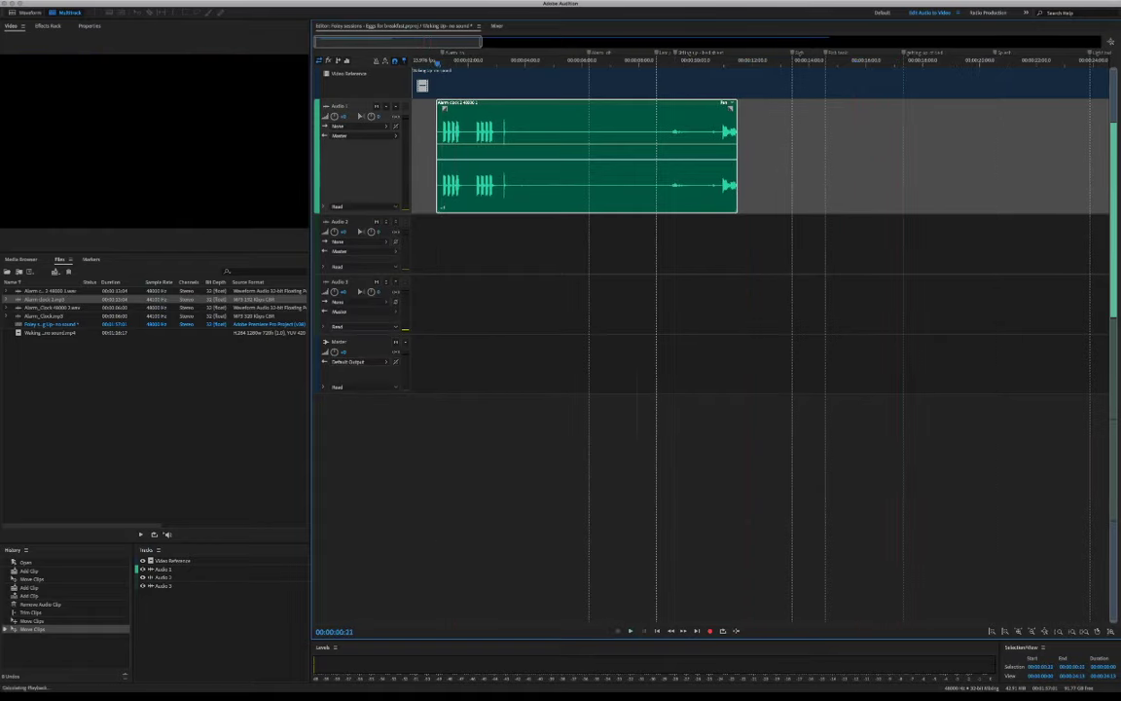
{"action": "key", "text": "space"}
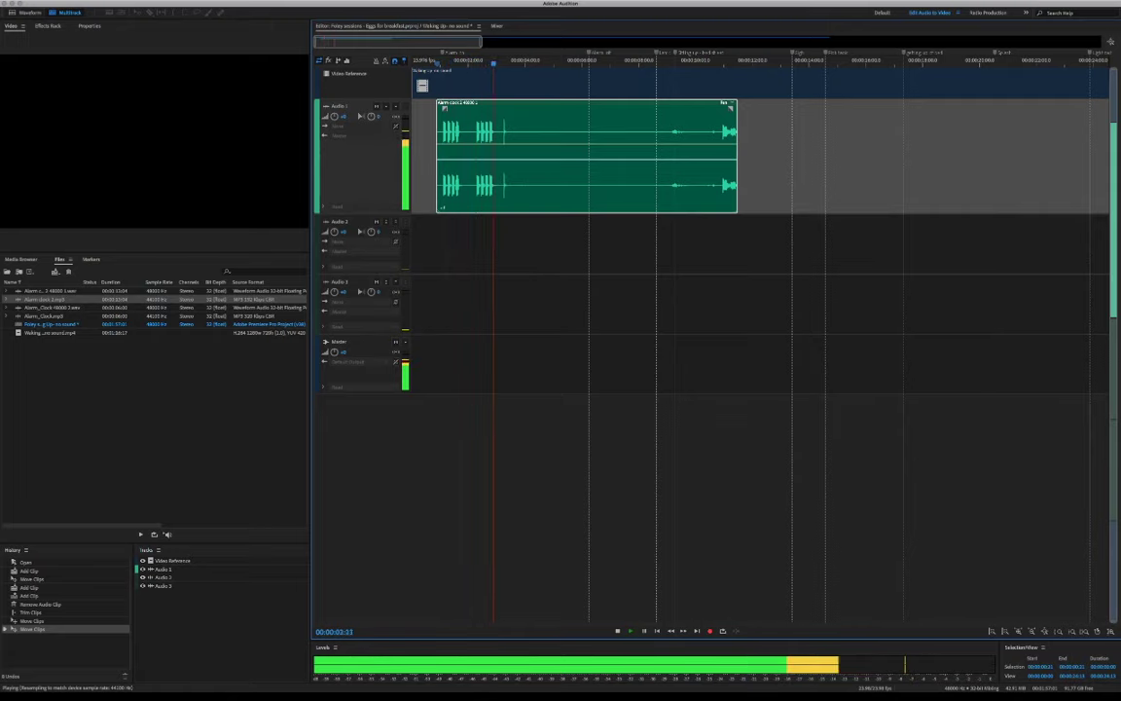
{"action": "key", "text": "space"}
{"action": "key", "text": "space"}
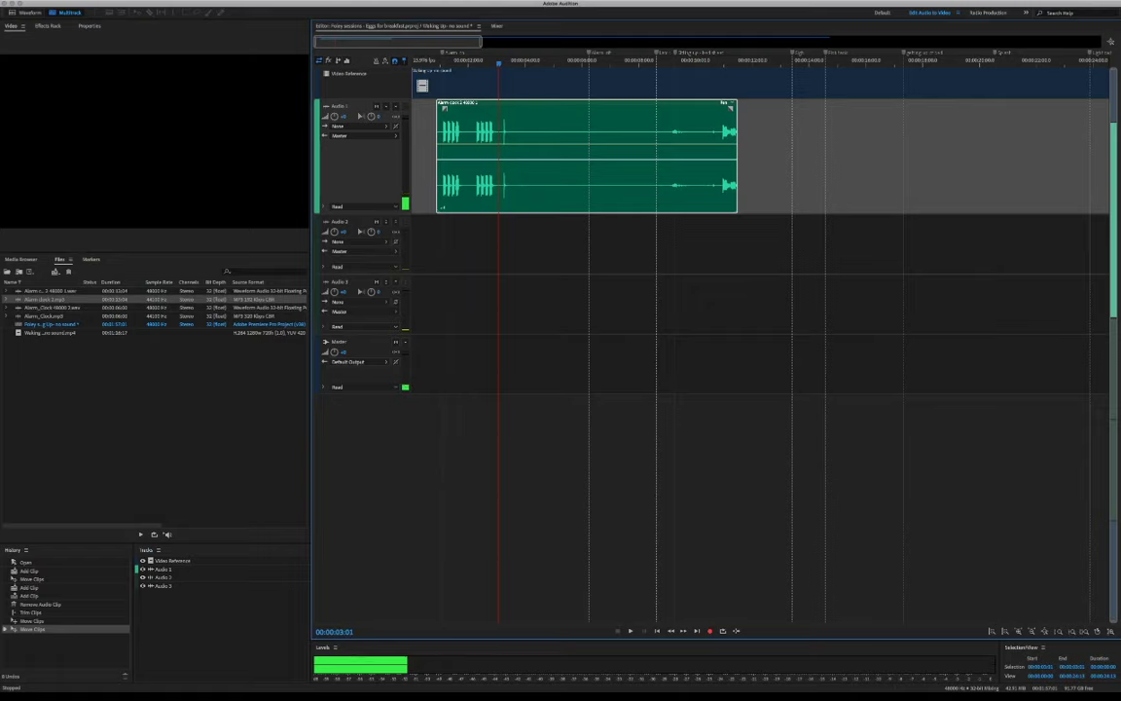
{"action": "key", "text": "space"}
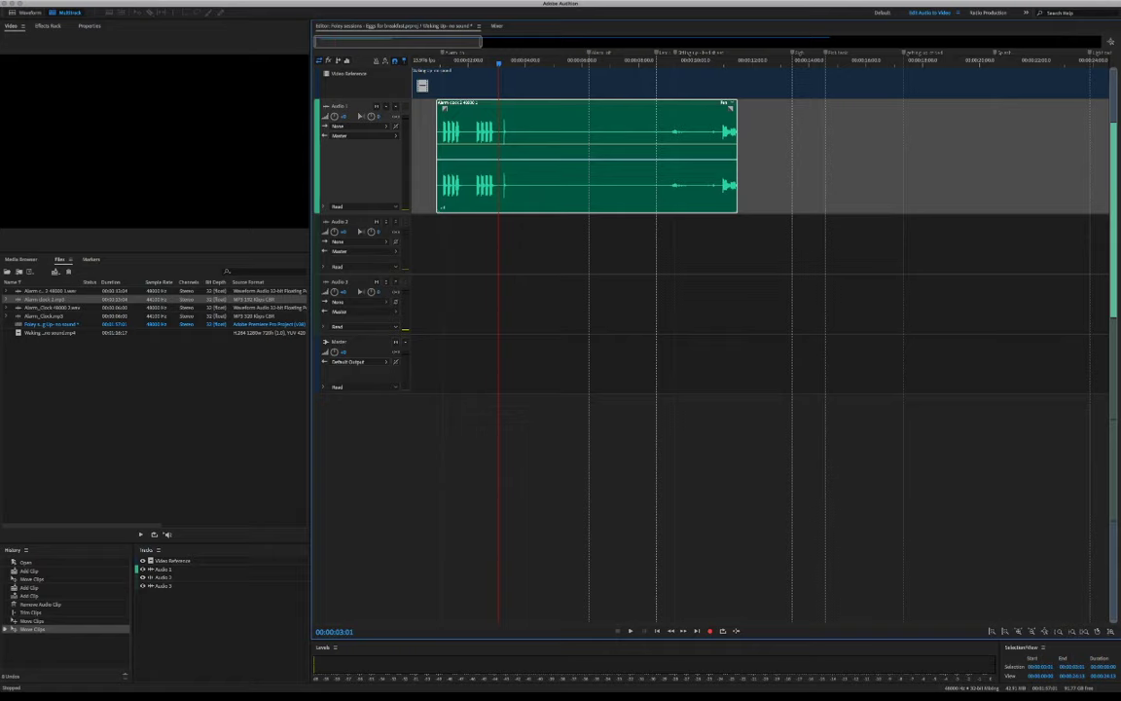
{"action": "key", "text": "ctrl+k"}
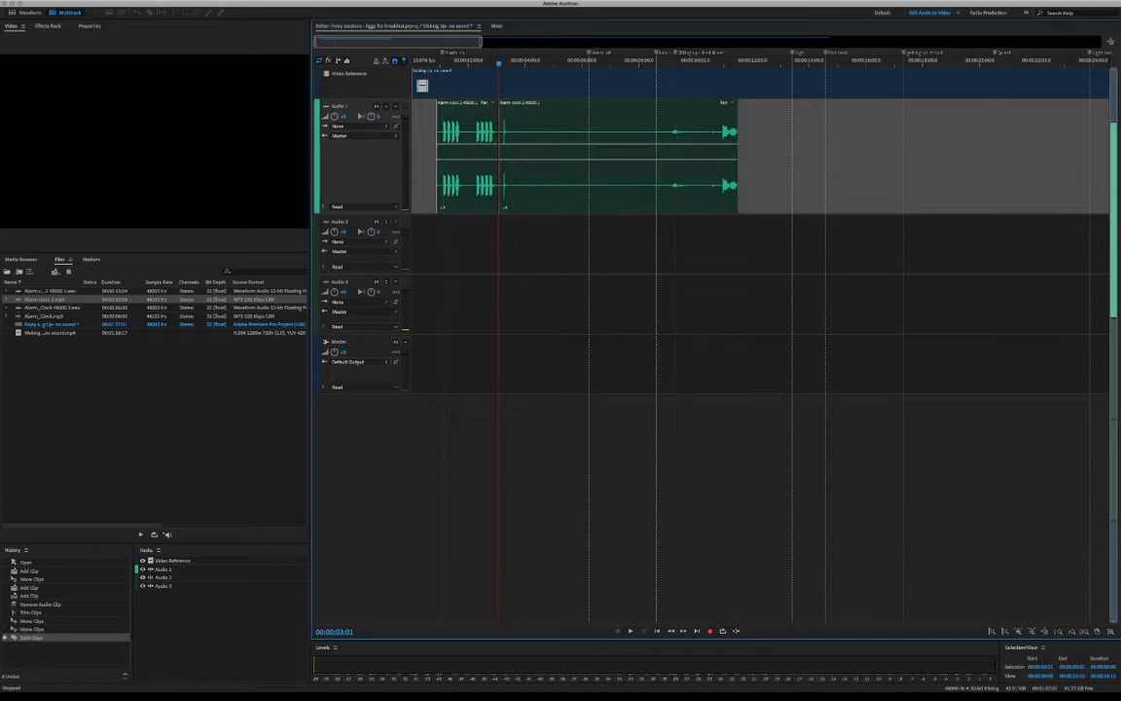
{"action": "left_click", "coordinate": [605, 168]}
{"action": "key", "text": "ctrl+z"}
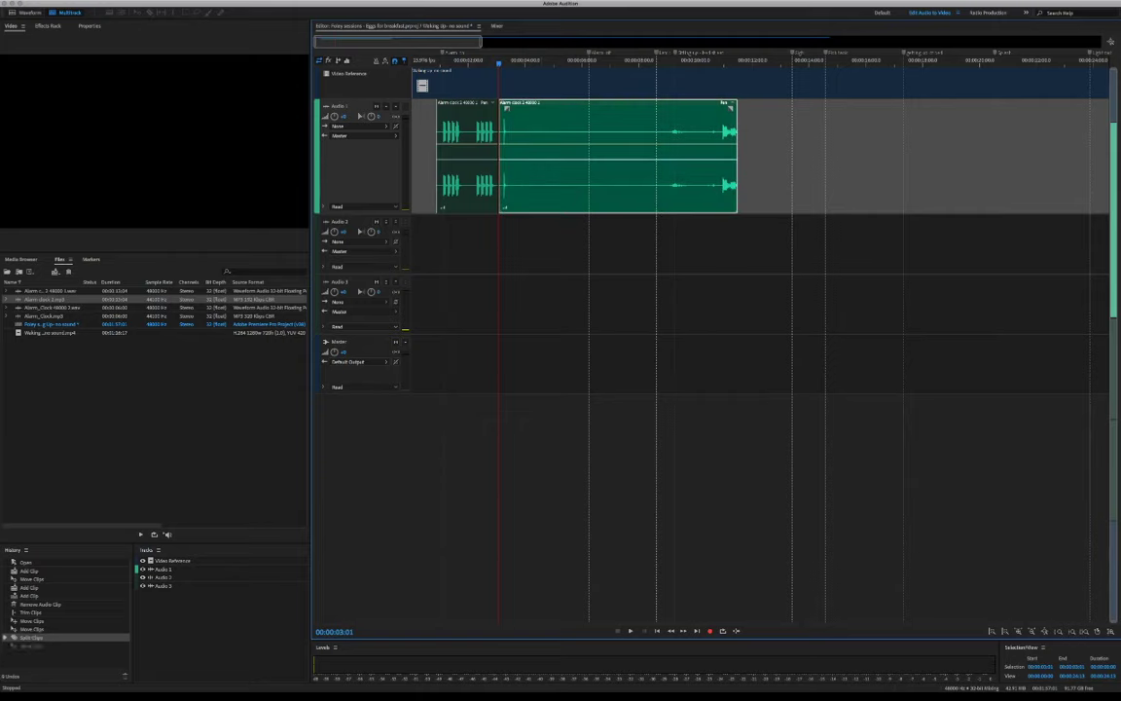
{"action": "key", "text": "ctrl+z"}
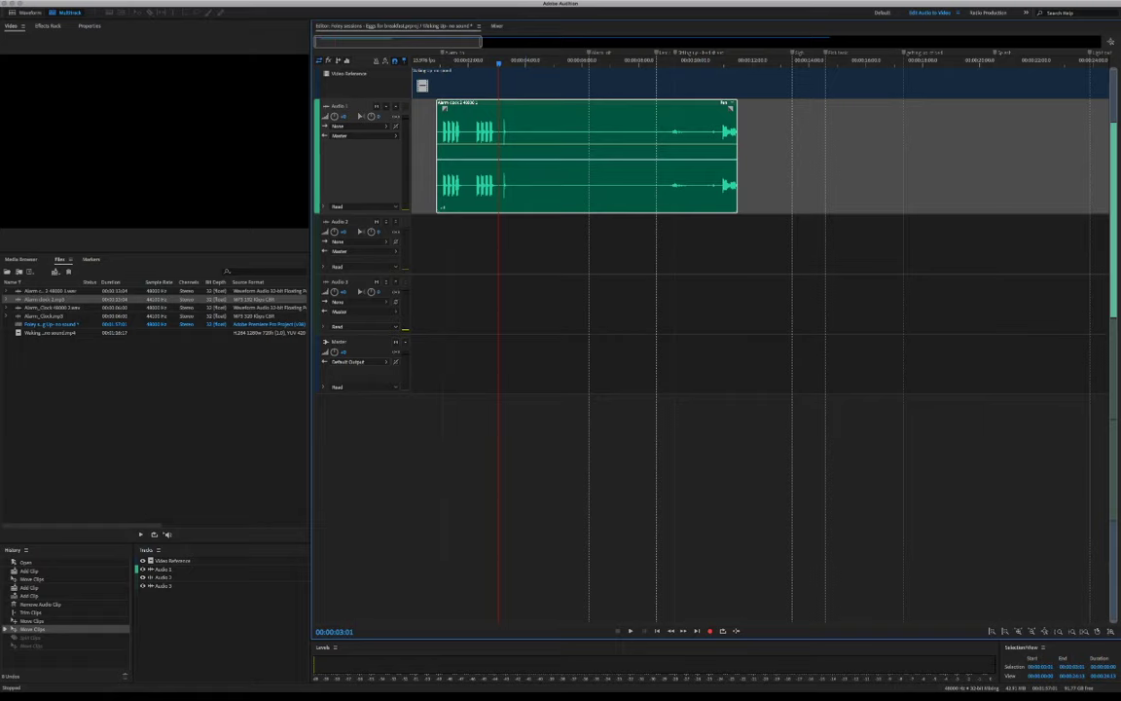
Split the Alarm clock 2 clip at 00:00:03:01, select the remainder and play it briefly
{"action": "key", "text": "ctrl+k"}
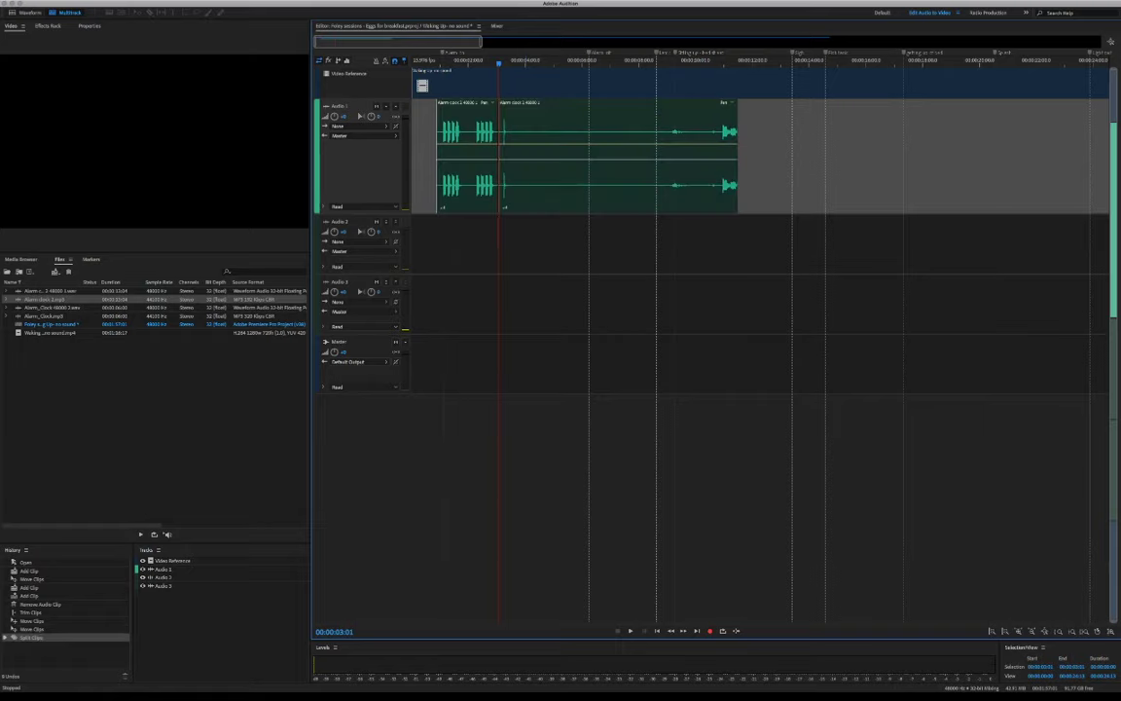
{"action": "left_click", "coordinate": [603, 172]}
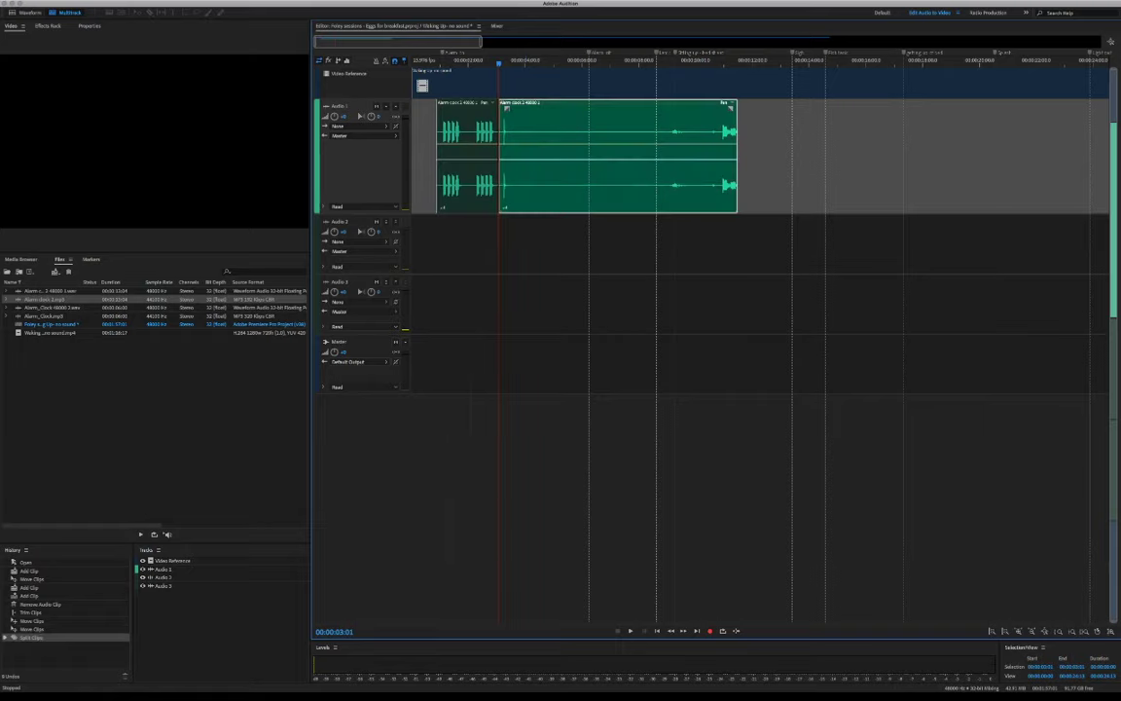
{"action": "key", "text": "space"}
{"action": "key", "text": "space"}
Move the split-off remainder along Audio 1 to start at about 11 seconds, and select the two-burst beep clip
{"action": "left_click_drag", "start_coordinate": [523, 172], "coordinate": [622, 173]}
{"action": "left_click_drag", "start_coordinate": [717, 156], "coordinate": [808, 156]}
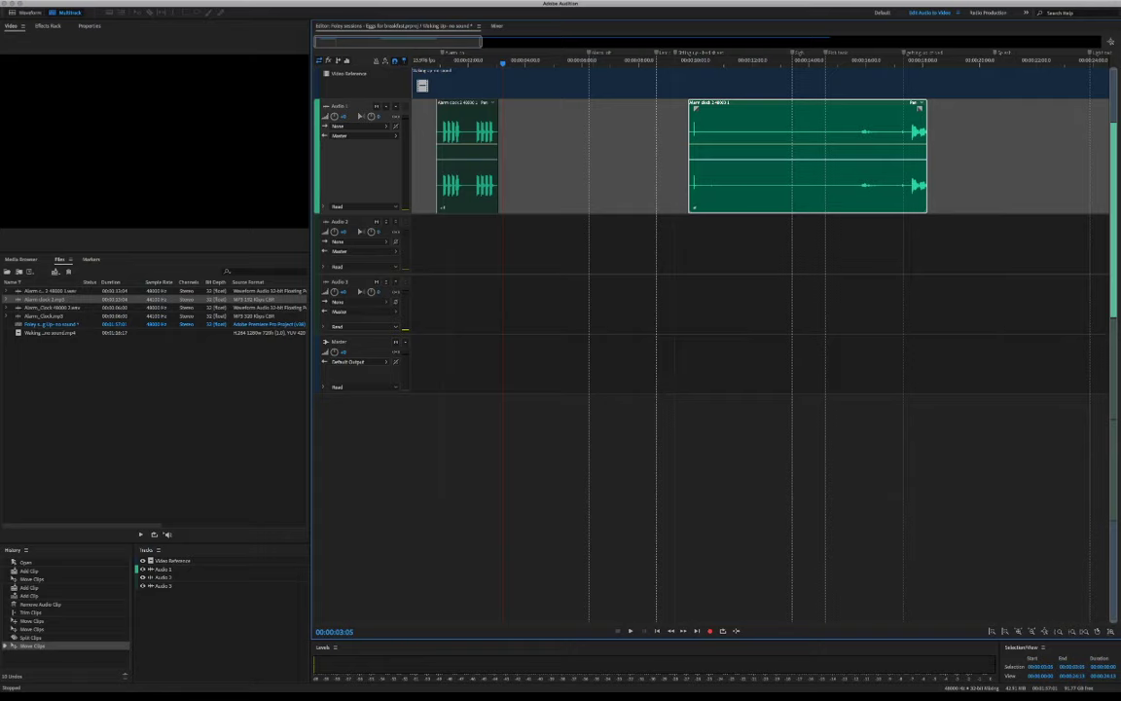
{"action": "left_click", "coordinate": [468, 167]}
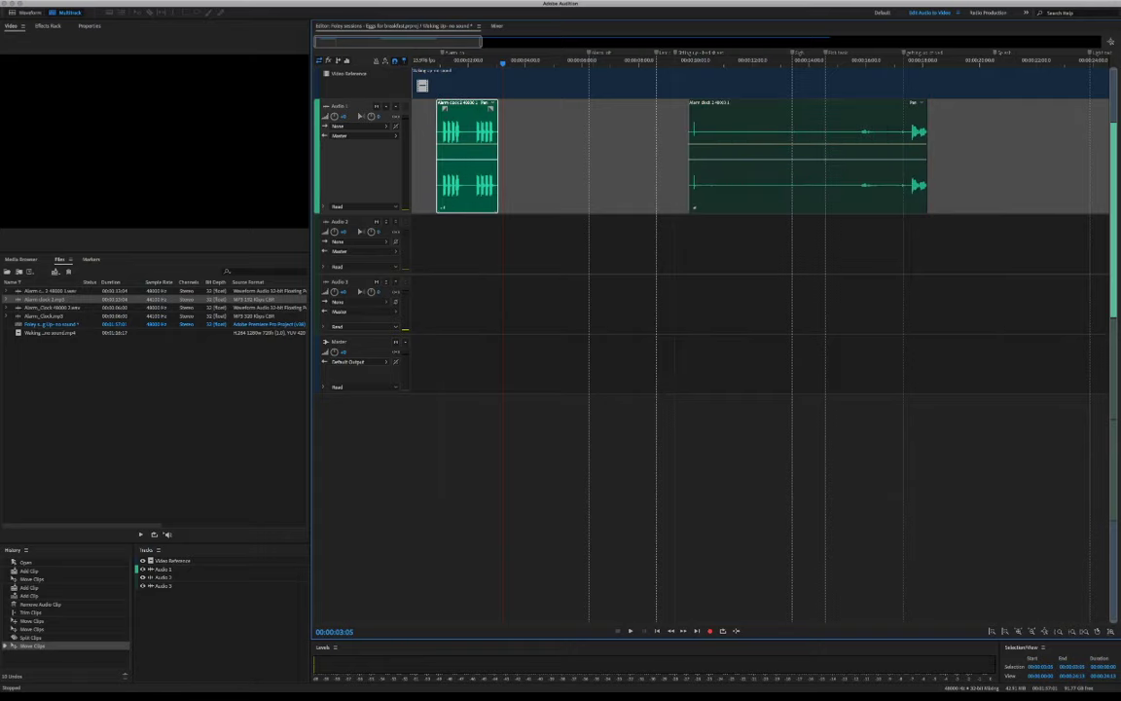
{"action": "left_click_drag", "start_coordinate": [779, 160], "coordinate": [823, 160]}
{"action": "left_click", "coordinate": [468, 161]}
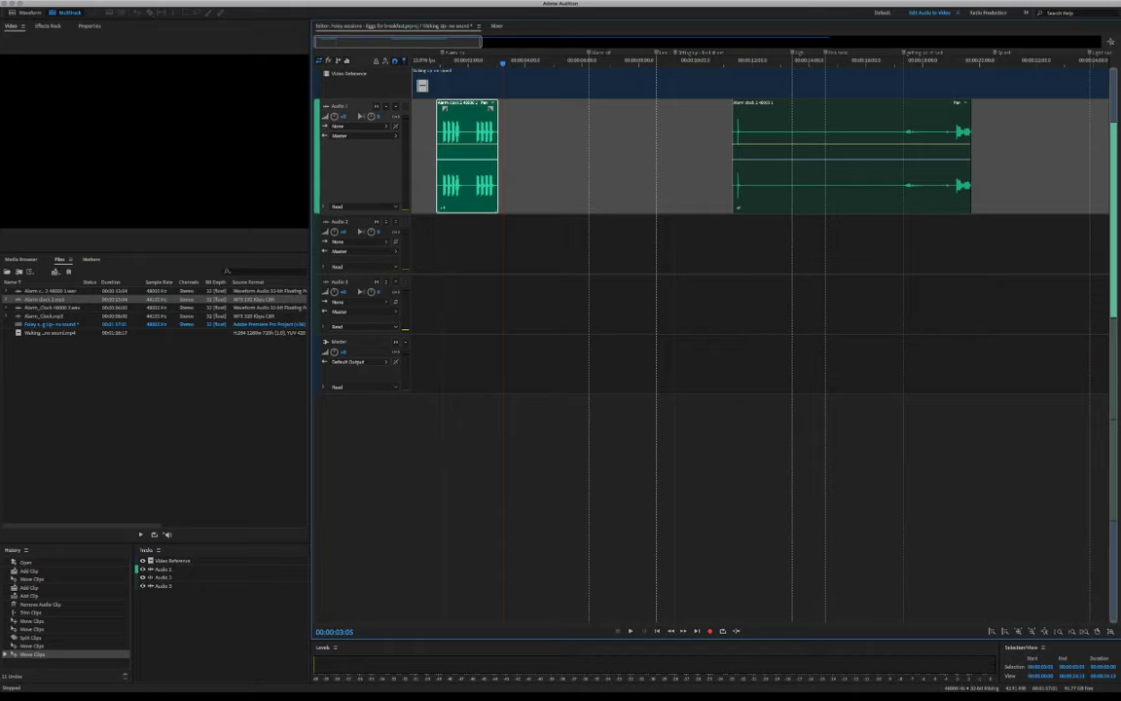
Place two copies of the two-burst beep clip after the original on Audio 1, leaving a short gap before each copy
{"action": "left_click_drag", "start_coordinate": [468, 156], "coordinate": [591, 155]}
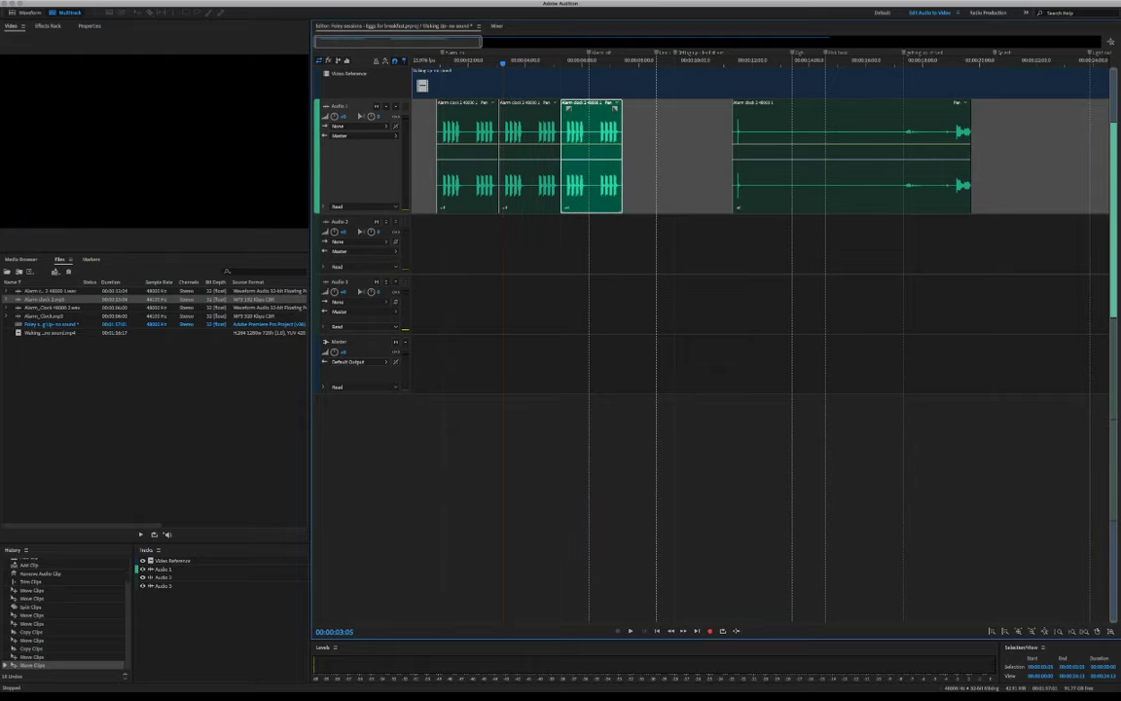
{"action": "key", "text": "space"}
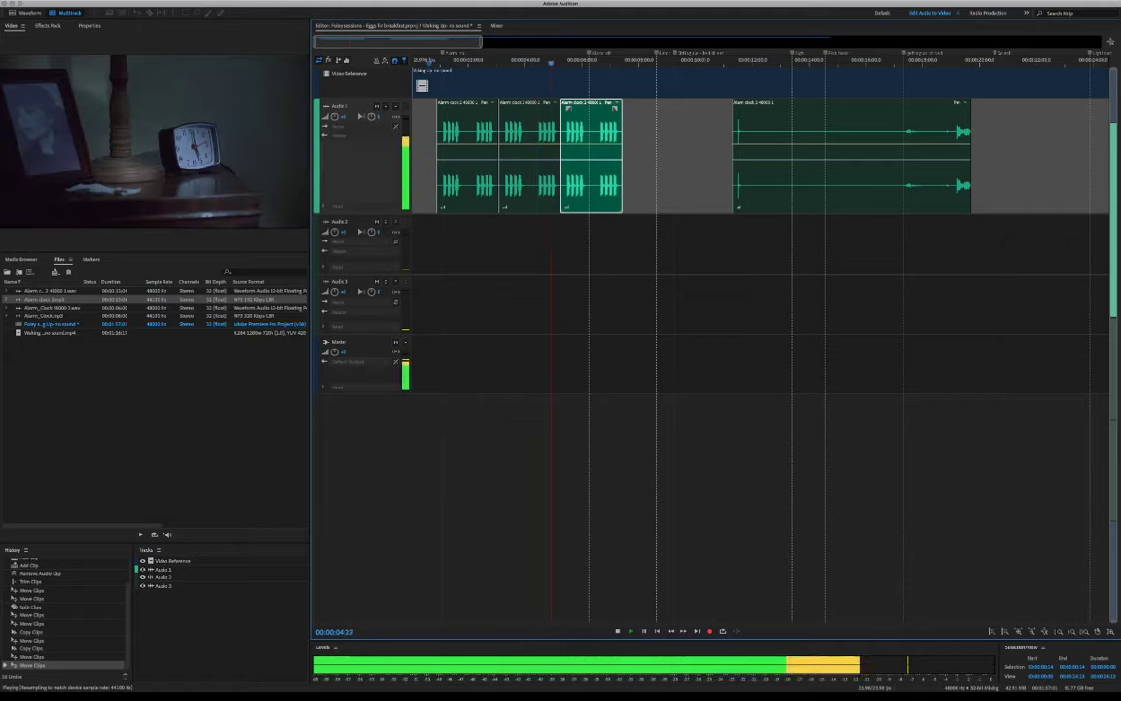
{"action": "key", "text": "space"}
{"action": "left_click_drag", "start_coordinate": [591, 171], "coordinate": [602, 171]}
{"action": "left_click_drag", "start_coordinate": [530, 170], "coordinate": [597, 171]}
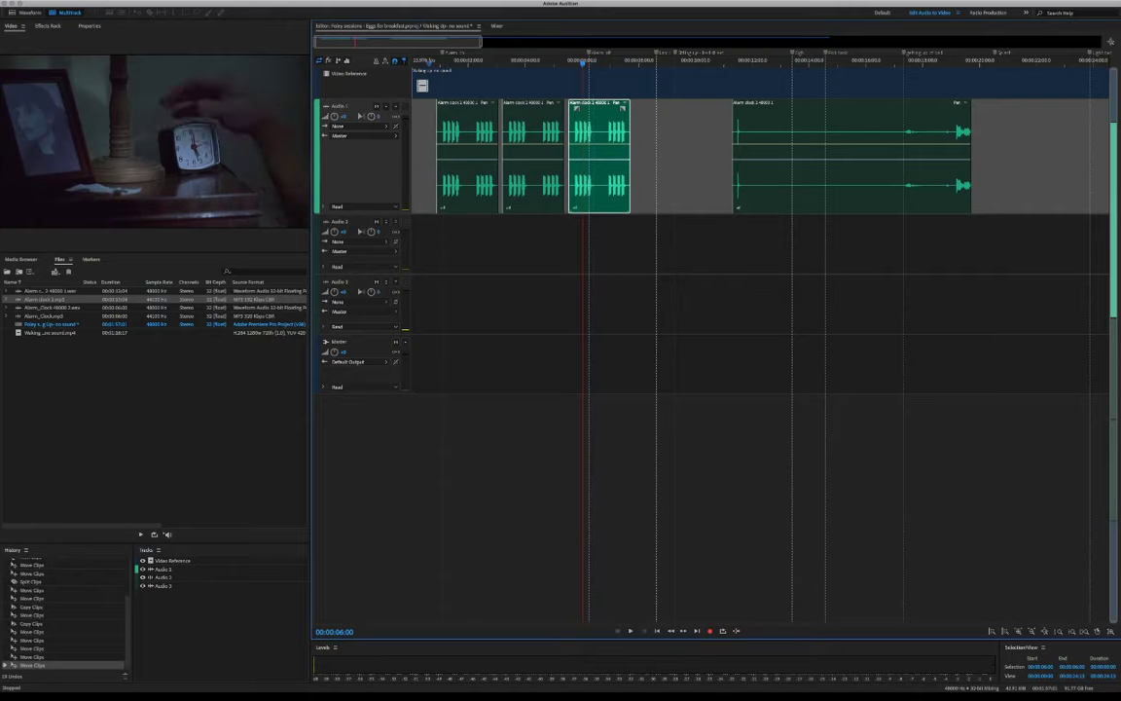
Play the copied beeps up to the alarm-off marker and trim the end of the third clip to that marker
{"action": "key", "text": "space"}
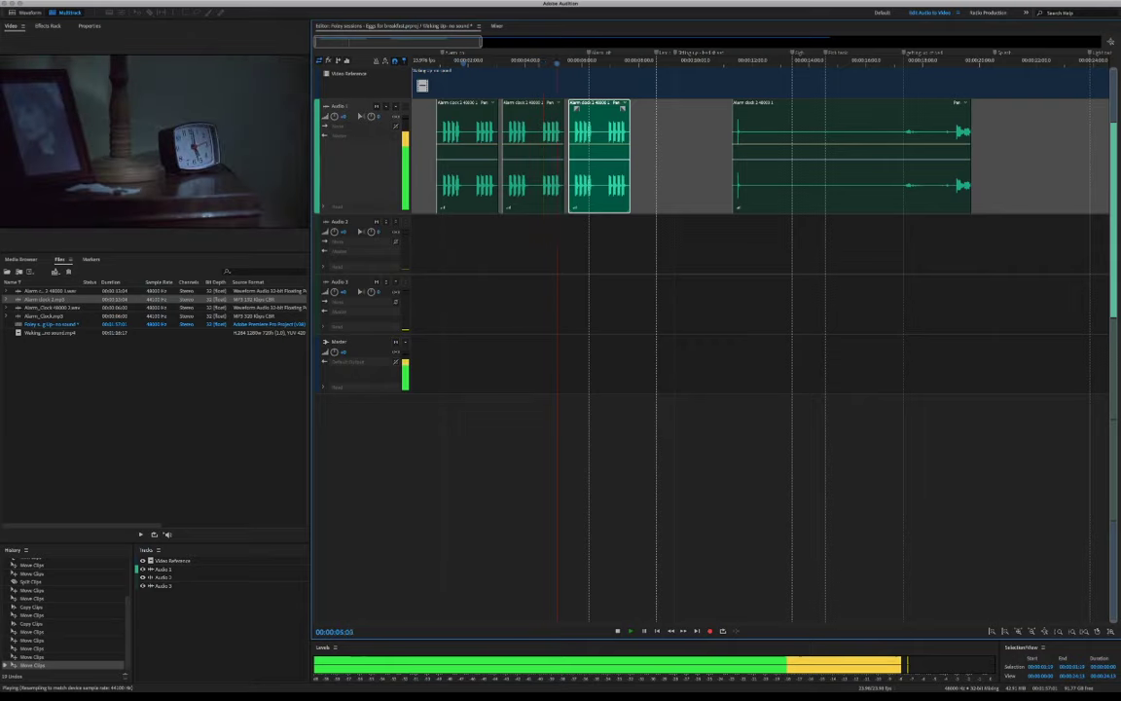
{"action": "key", "text": "space"}
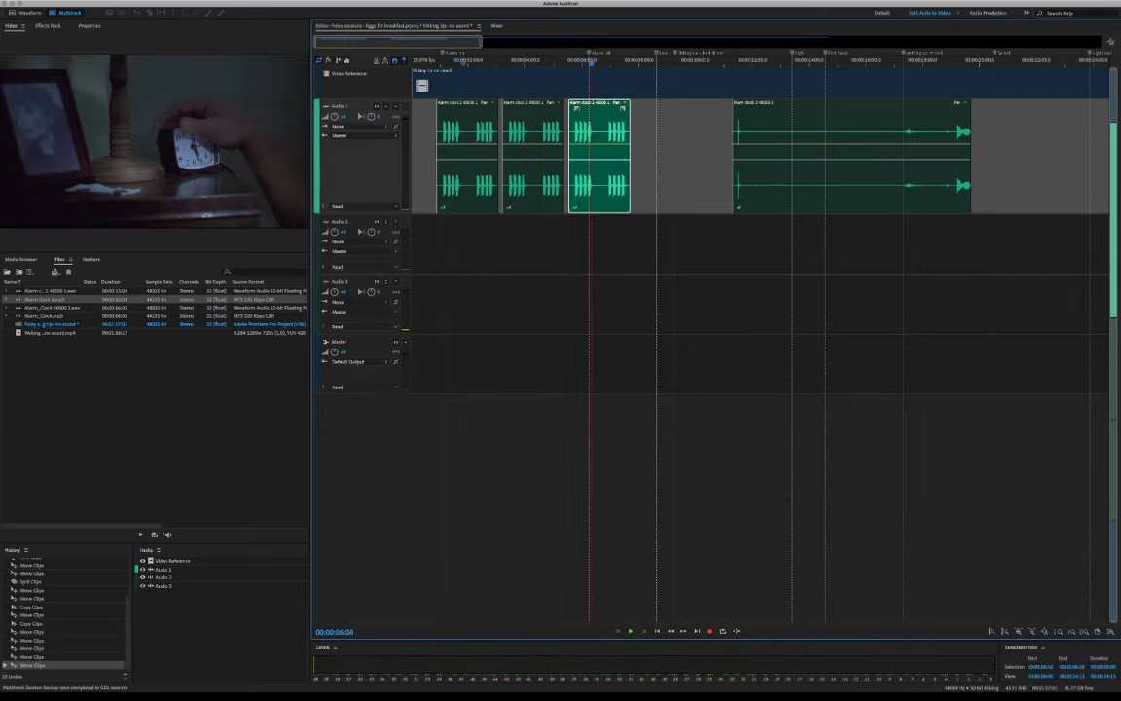
{"action": "key", "text": "space"}
{"action": "key", "text": "space"}
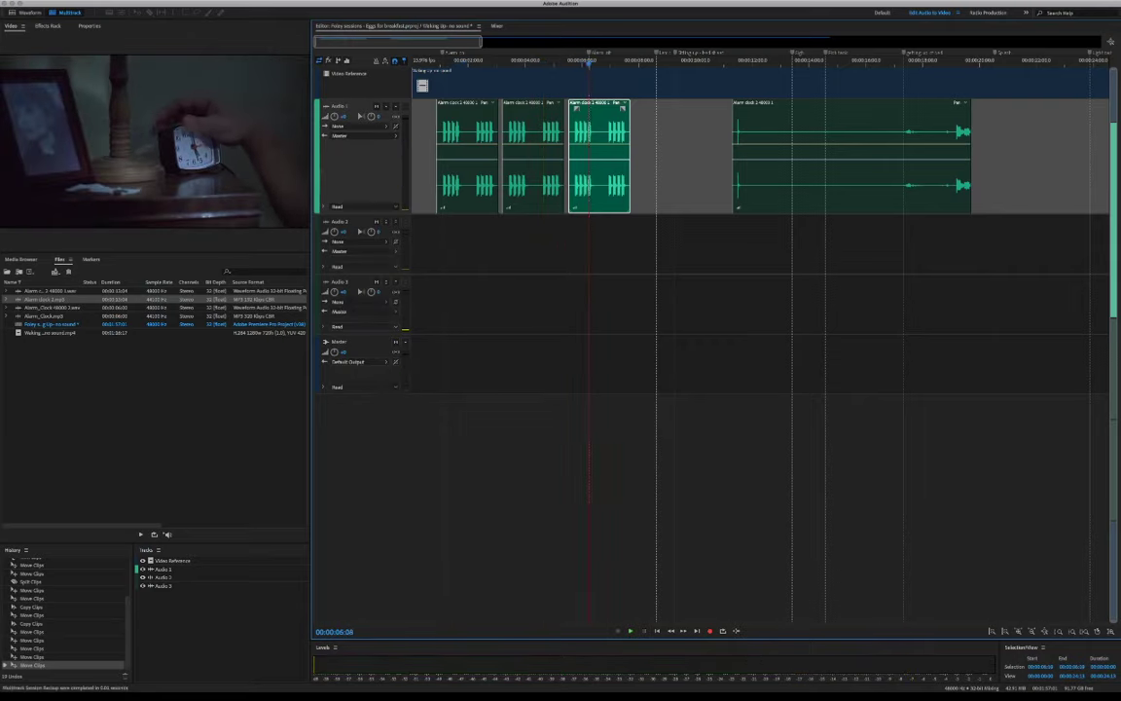
{"action": "left_click_drag", "start_coordinate": [629, 139], "coordinate": [589, 140]}
Move the split-off remainder clip to Audio 2 and align its opening click with the alarm-off marker
{"action": "left_click", "coordinate": [735, 61]}
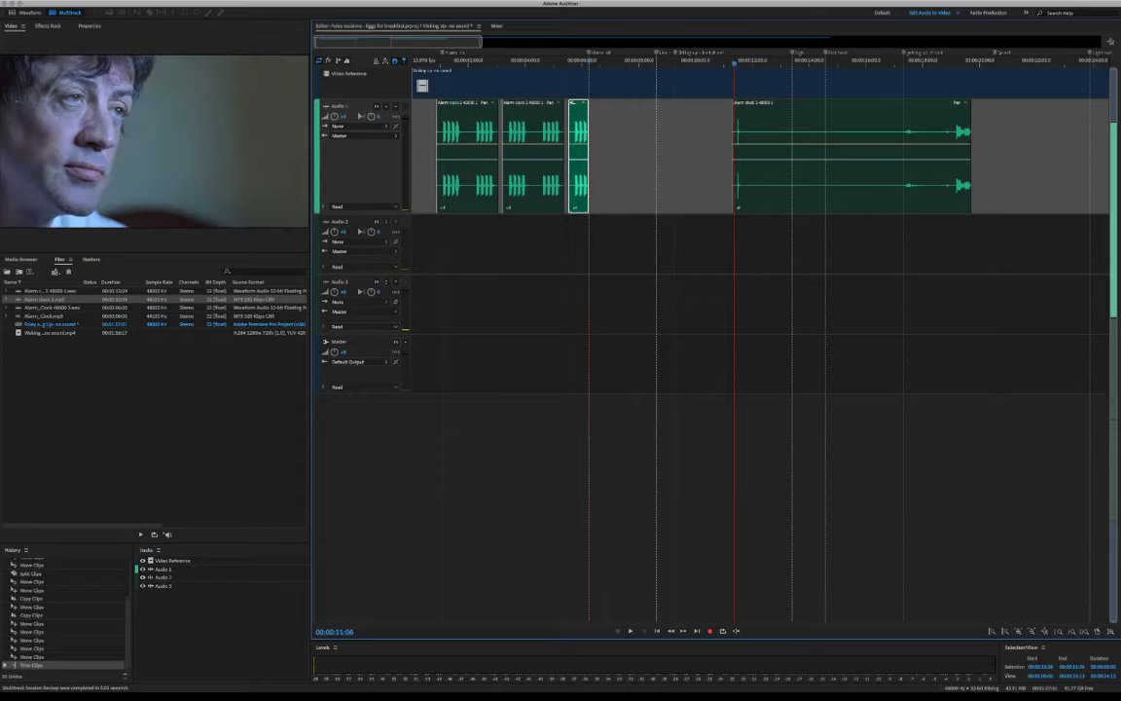
{"action": "left_click_drag", "start_coordinate": [739, 105], "coordinate": [593, 224]}
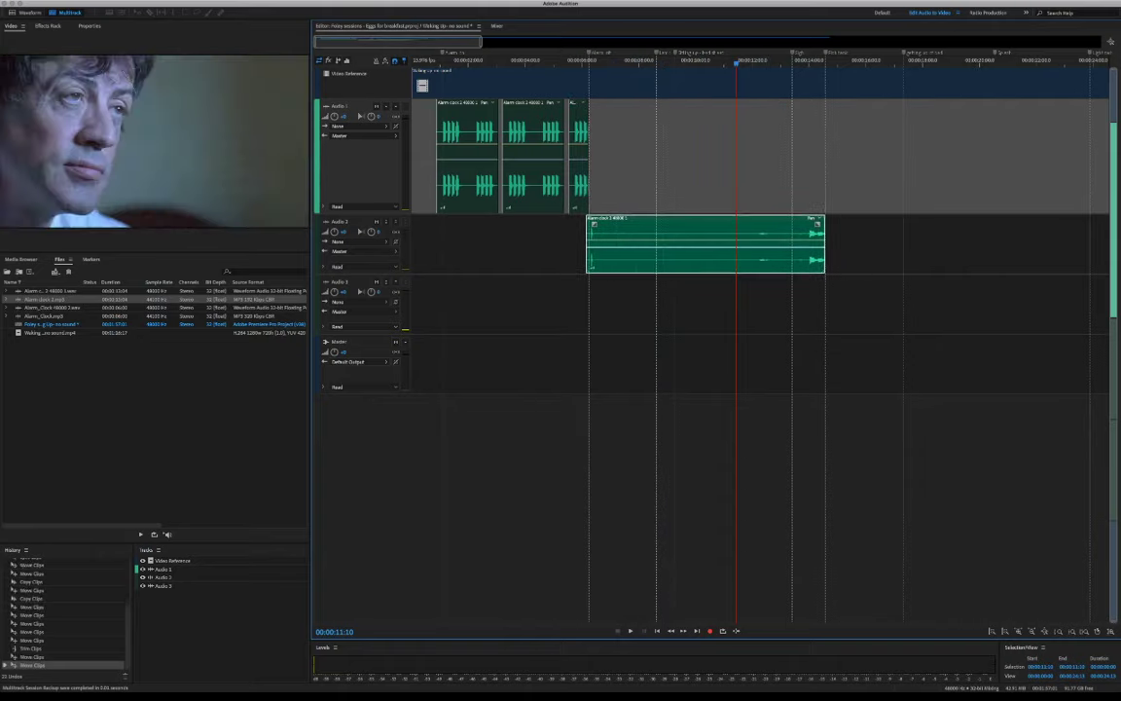
{"action": "left_click", "coordinate": [602, 62]}
{"action": "left_click_drag", "start_coordinate": [481, 42], "coordinate": [418, 42]}
{"action": "mouse_move", "coordinate": [735, 224]}
{"action": "left_mouse_down"}
{"action": "mouse_move", "coordinate": [761, 224]}
{"action": "mouse_move", "coordinate": [721, 243]}
{"action": "mouse_move", "coordinate": [704, 224]}
{"action": "left_mouse_up"}
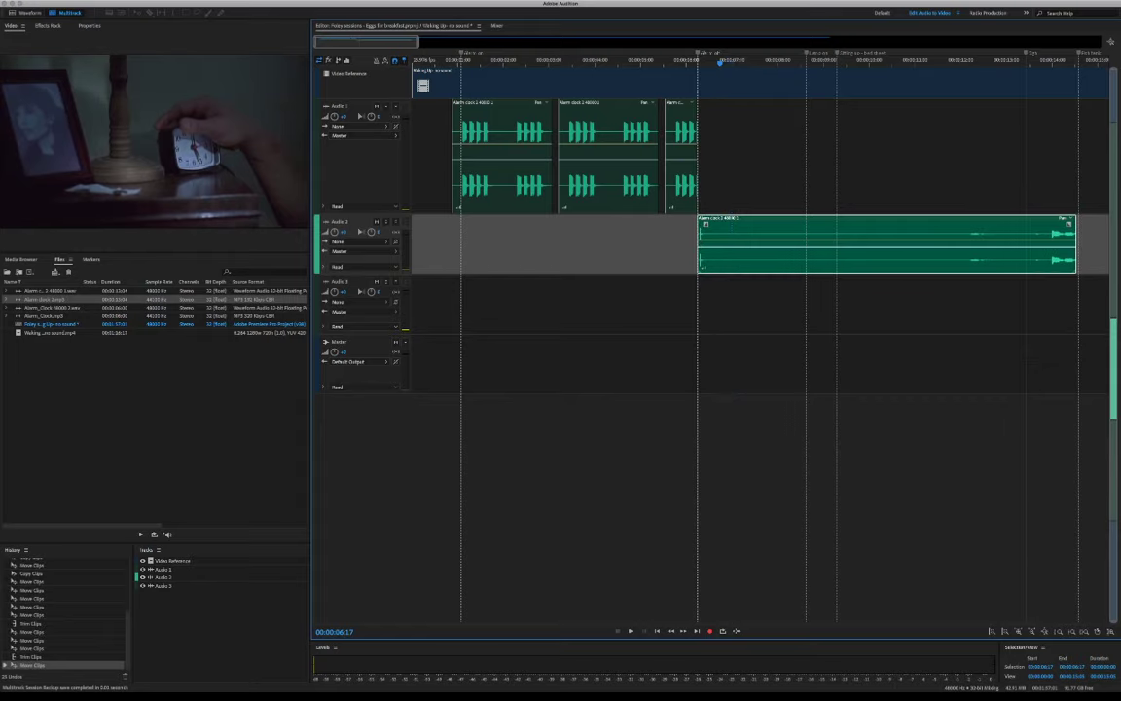
{"action": "key", "text": "equal"}
{"action": "key", "text": "equal"}
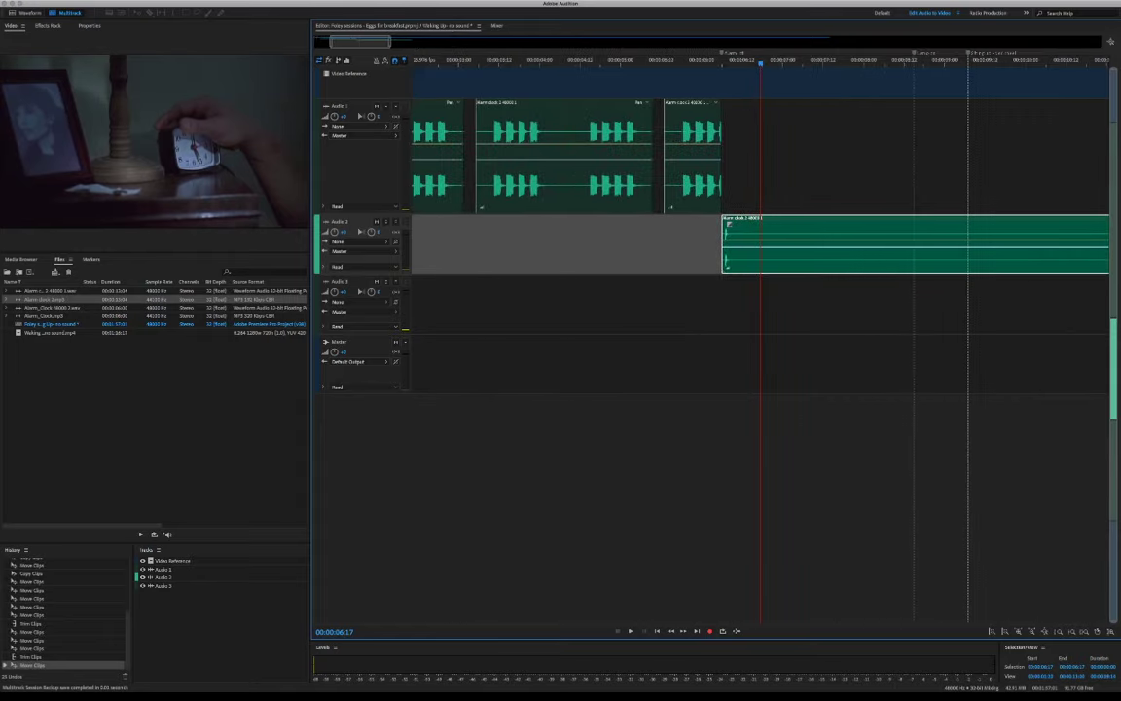
{"action": "left_click_drag", "start_coordinate": [779, 224], "coordinate": [777, 224]}
{"action": "key", "text": "alt+comma"}
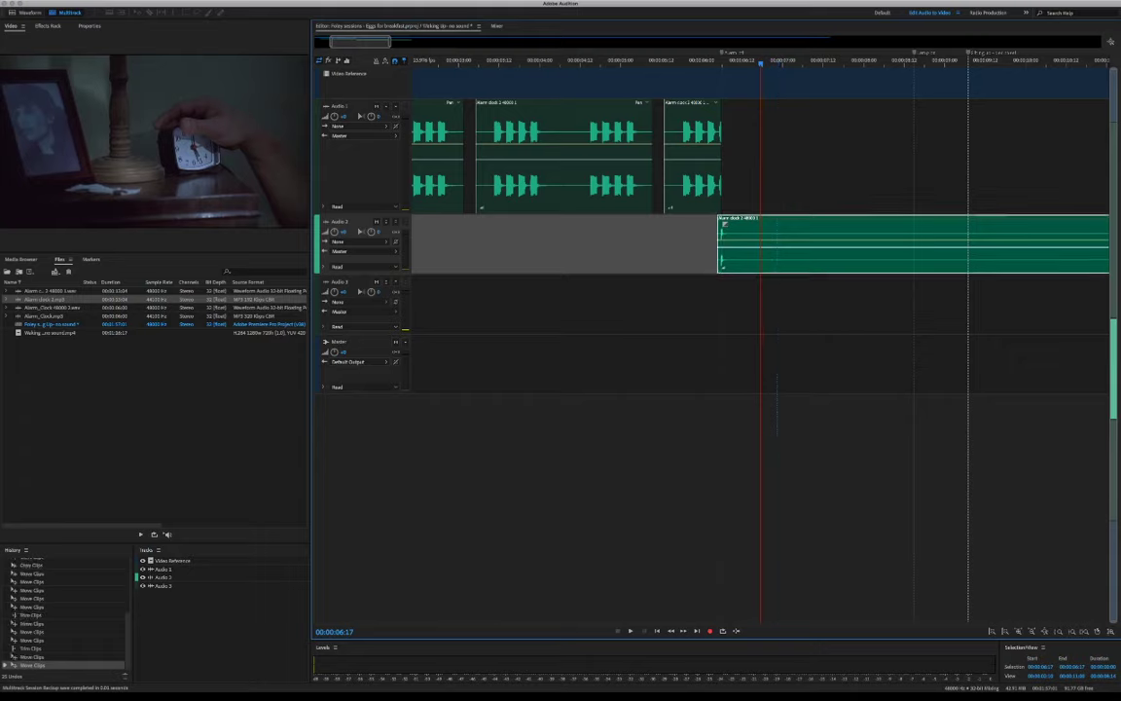
Play the passage across the alarm-off marker and shorten the Audio 2 clip to just its opening click
{"action": "left_click_drag", "start_coordinate": [762, 63], "coordinate": [650, 63]}
{"action": "key", "text": "space"}
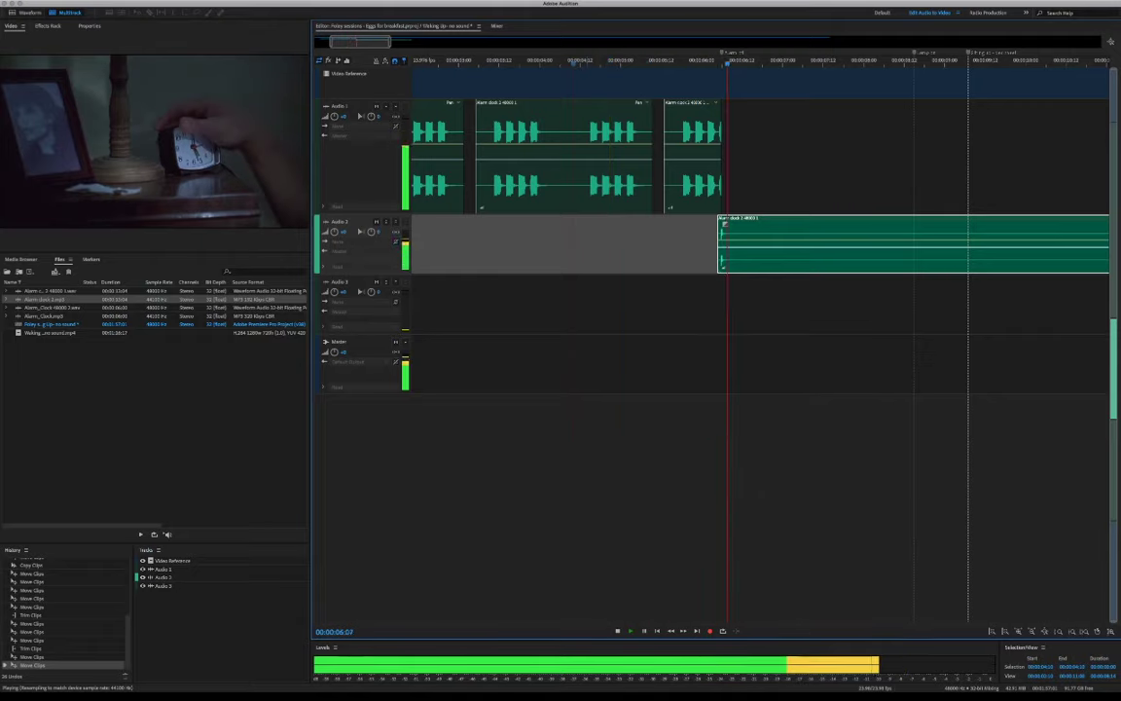
{"action": "key", "text": "space"}
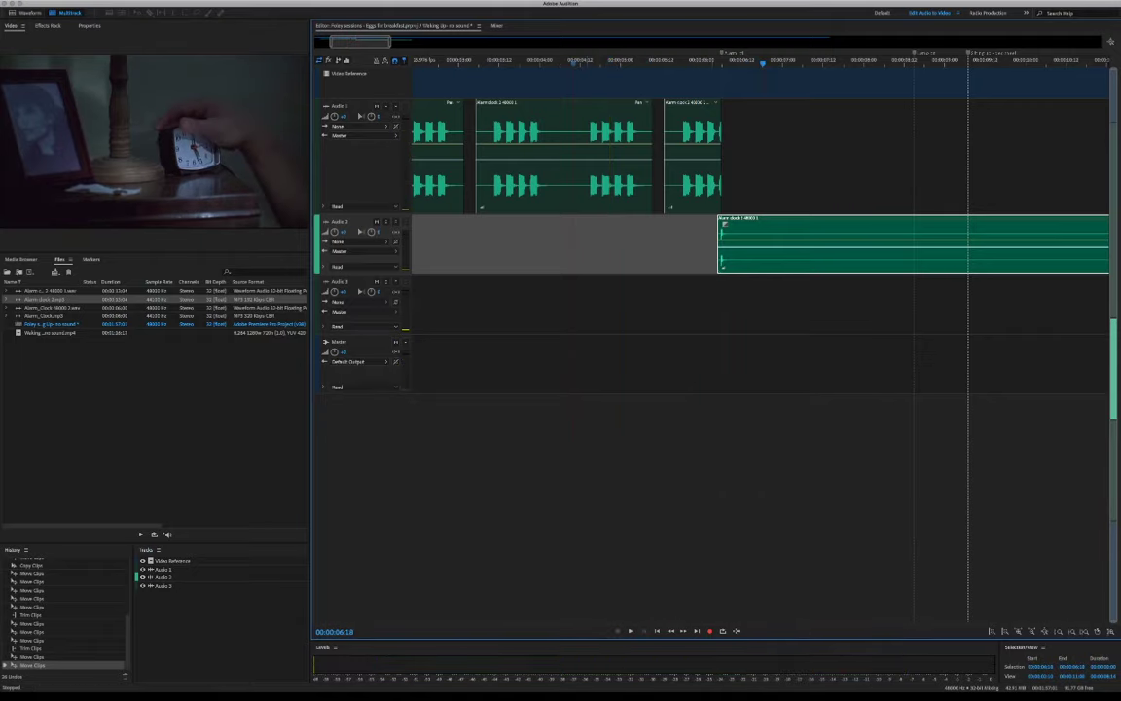
{"action": "scroll", "coordinate": [760, 243], "scroll_direction": "down", "scroll_amount": 5}
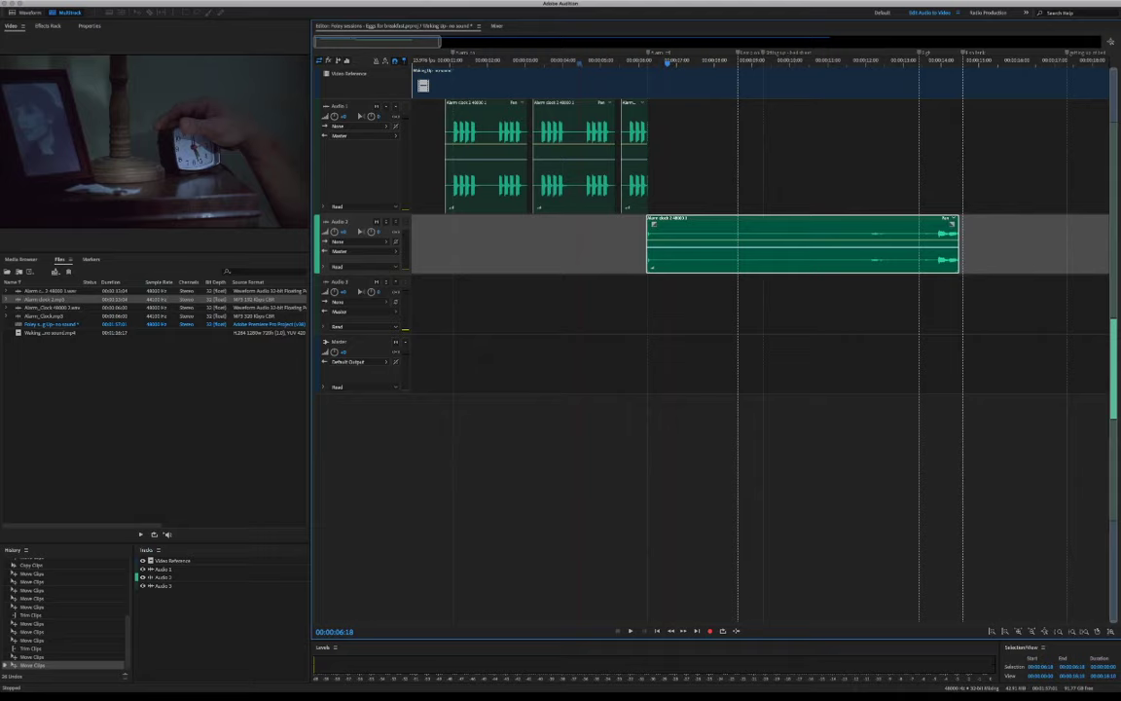
{"action": "left_click_drag", "start_coordinate": [958, 245], "coordinate": [661, 246]}
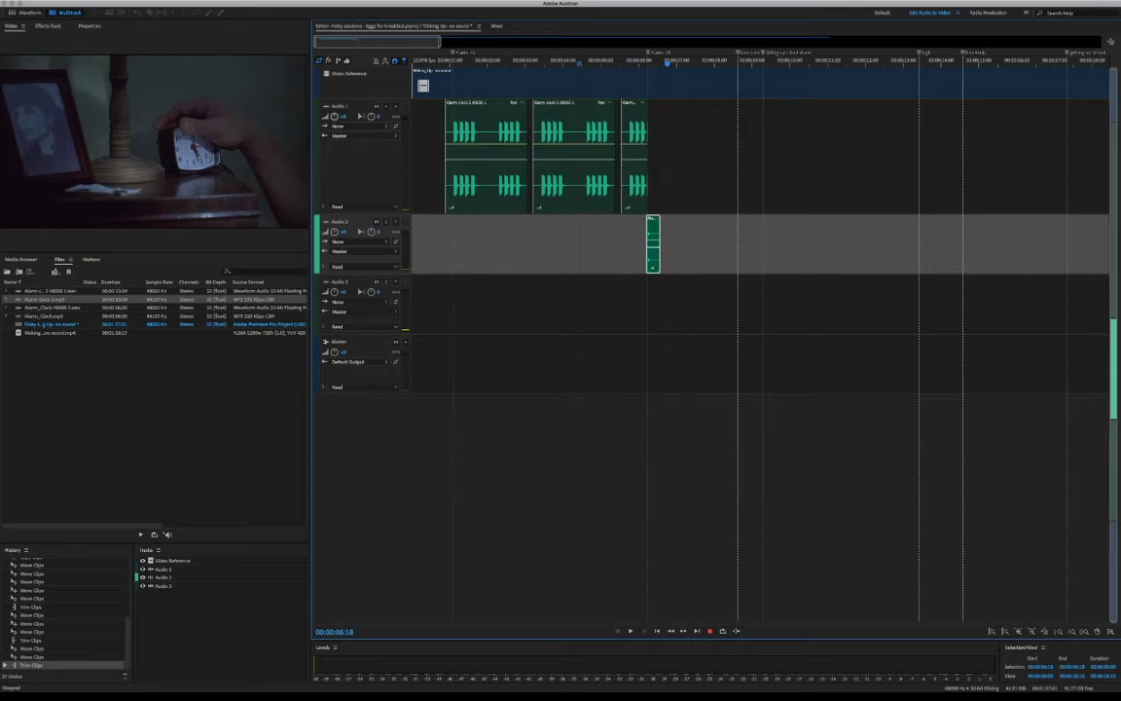
Try a higher volume on the Audio 1 track and reset it to 0
{"action": "left_click", "coordinate": [334, 116]}
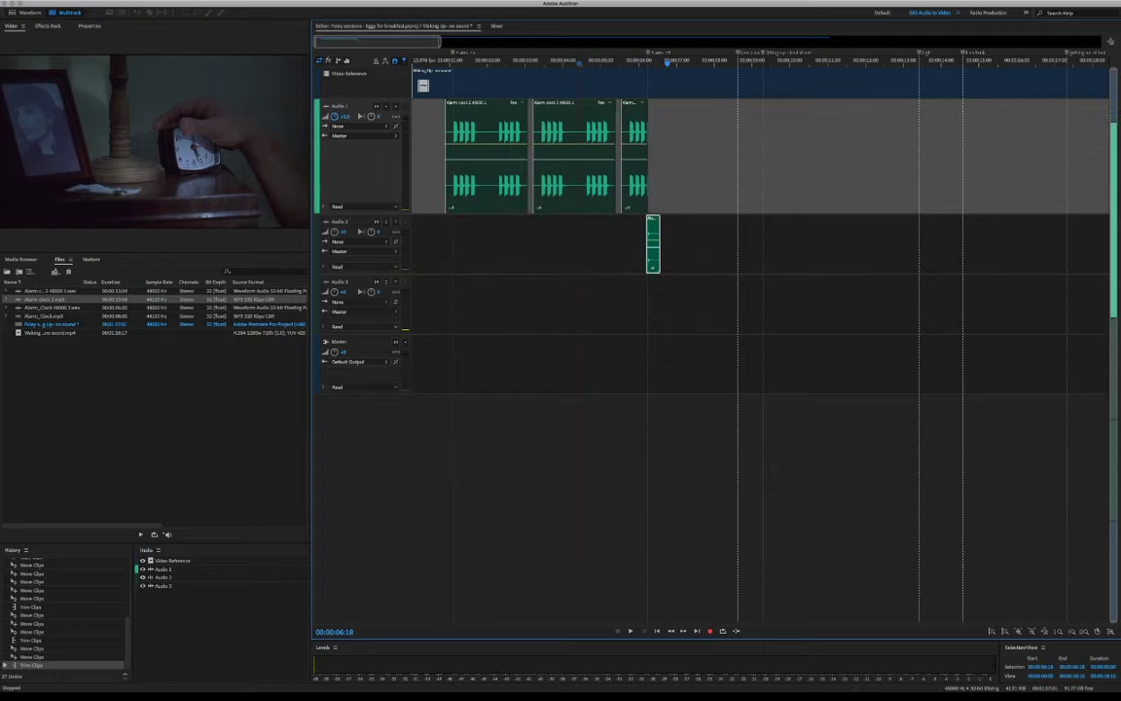
{"action": "left_click", "coordinate": [347, 116]}
{"action": "left_click", "coordinate": [346, 116]}
{"action": "type", "text": "0"}
{"action": "key", "text": "Return"}
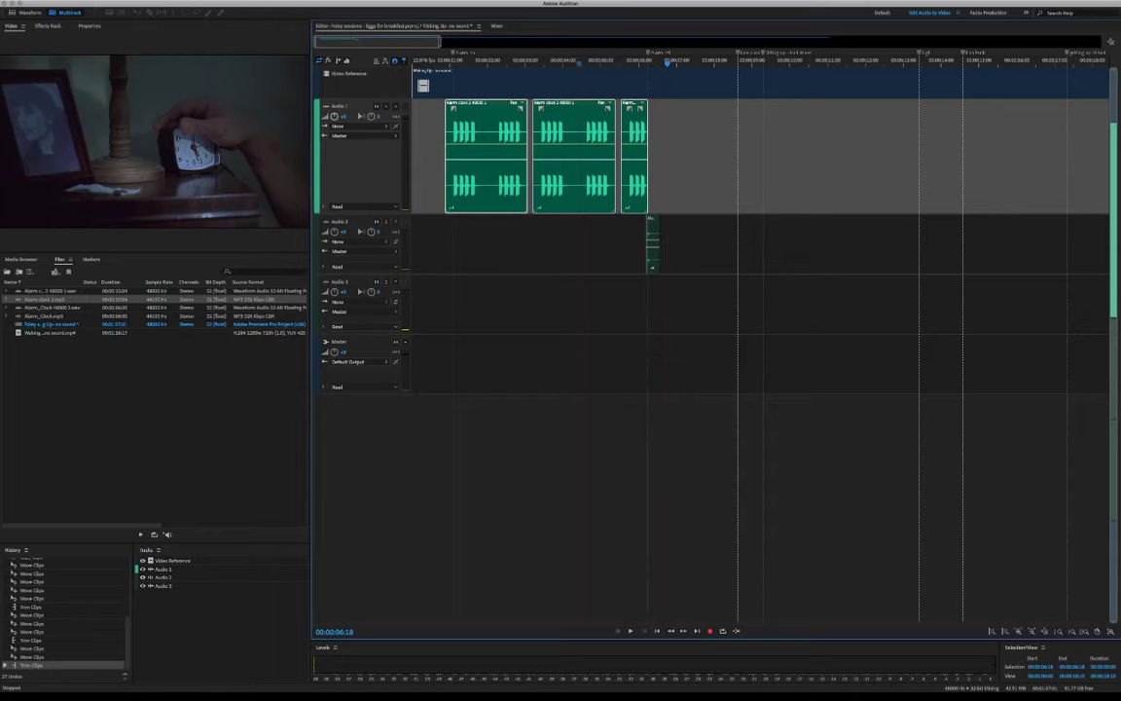
Lower the volume of the Audio 1 track slightly and rename the track "Alarm"
{"action": "left_click_drag", "start_coordinate": [335, 116], "coordinate": [333, 119]}
{"action": "left_click", "coordinate": [342, 106]}
{"action": "key", "text": "BackSpace"}
{"action": "type", "text": "Alarm"}
{"action": "key", "text": "Return"}
{"action": "left_click", "coordinate": [341, 222]}
{"action": "type", "text": "Alarm"}
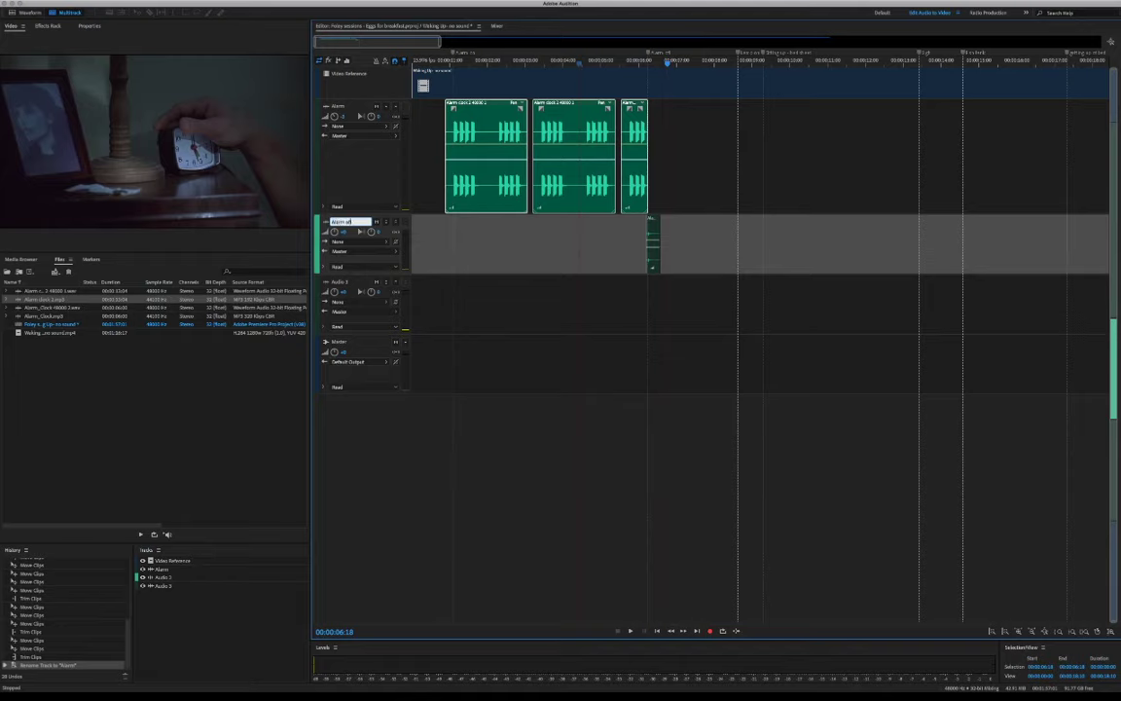
{"action": "type", "text": " d"}
{"action": "key", "text": "BackSpace"}
{"action": "key", "text": "BackSpace"}
{"action": "key", "text": "BackSpace"}
{"action": "key", "text": "BackSpace"}
{"action": "key", "text": "BackSpace"}
{"action": "key", "text": "BackSpace"}
{"action": "key", "text": "Escape"}
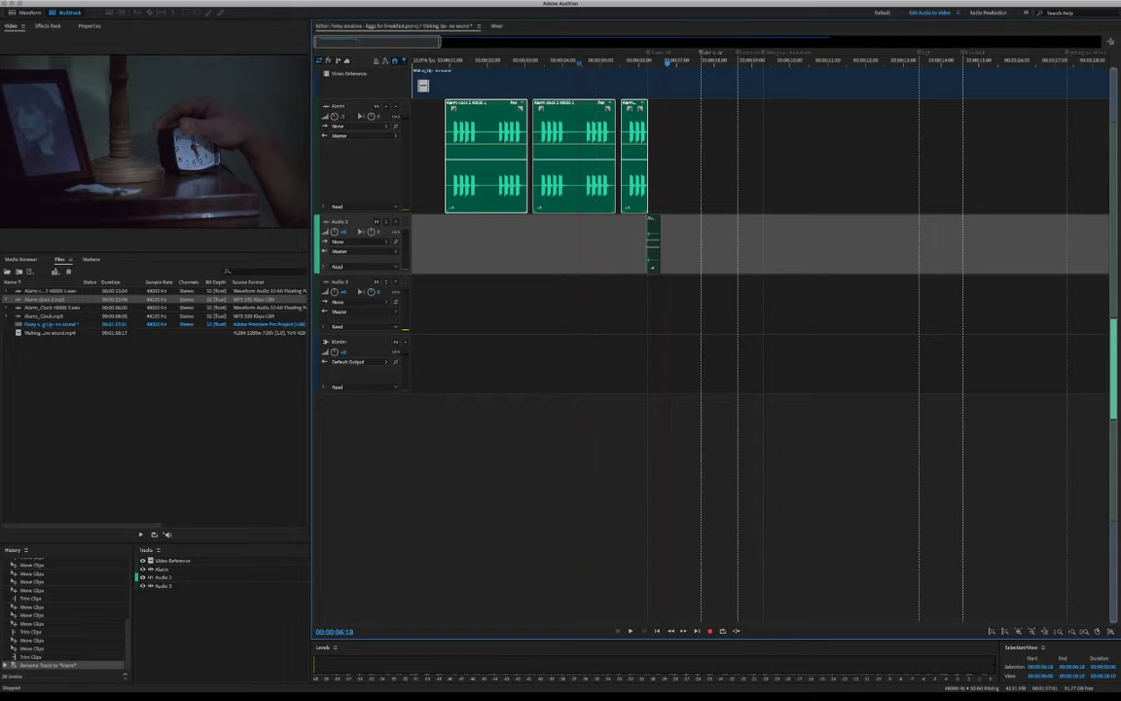
{"action": "left_click_drag", "start_coordinate": [704, 52], "coordinate": [581, 53]}
{"action": "key", "text": "super+z"}
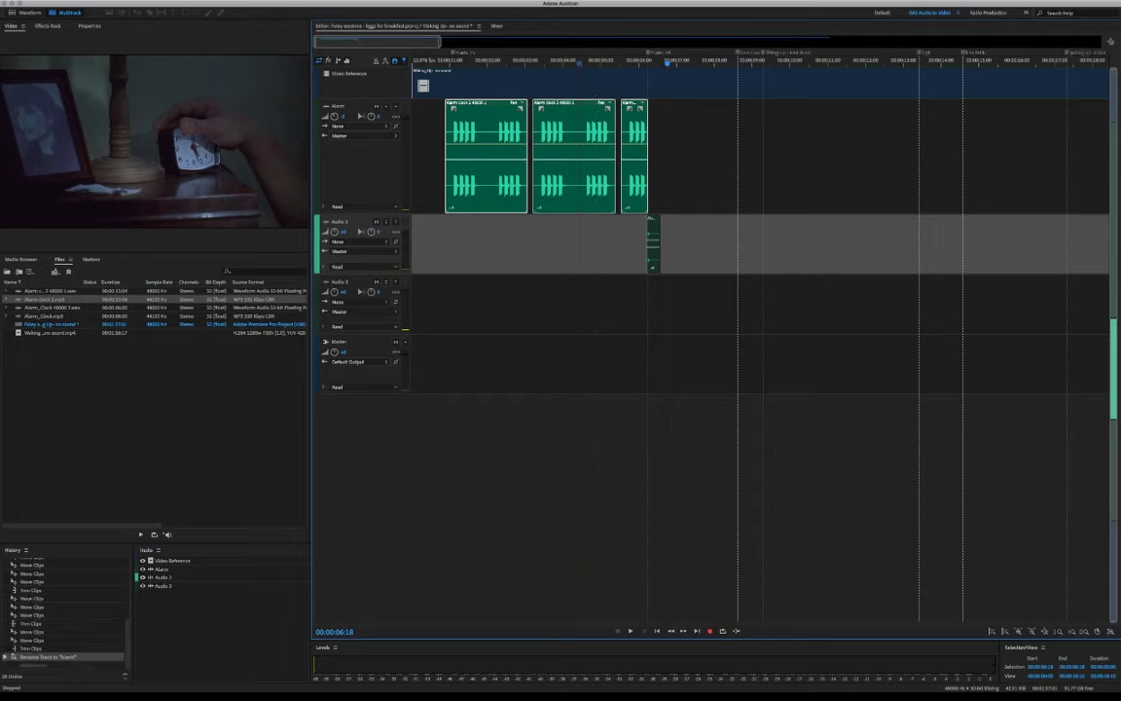
Play the passage between the alarm-off and lamp-on markers and park the playhead at 00:00:07:19
{"action": "key", "text": "space"}
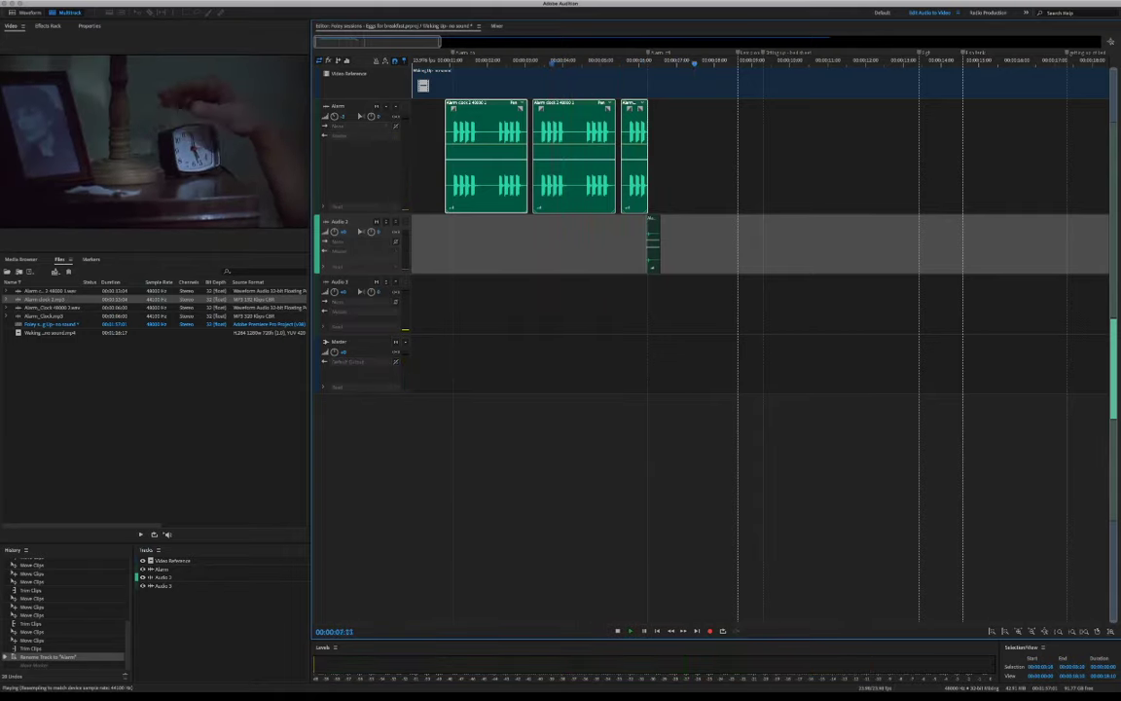
{"action": "key", "text": "space"}
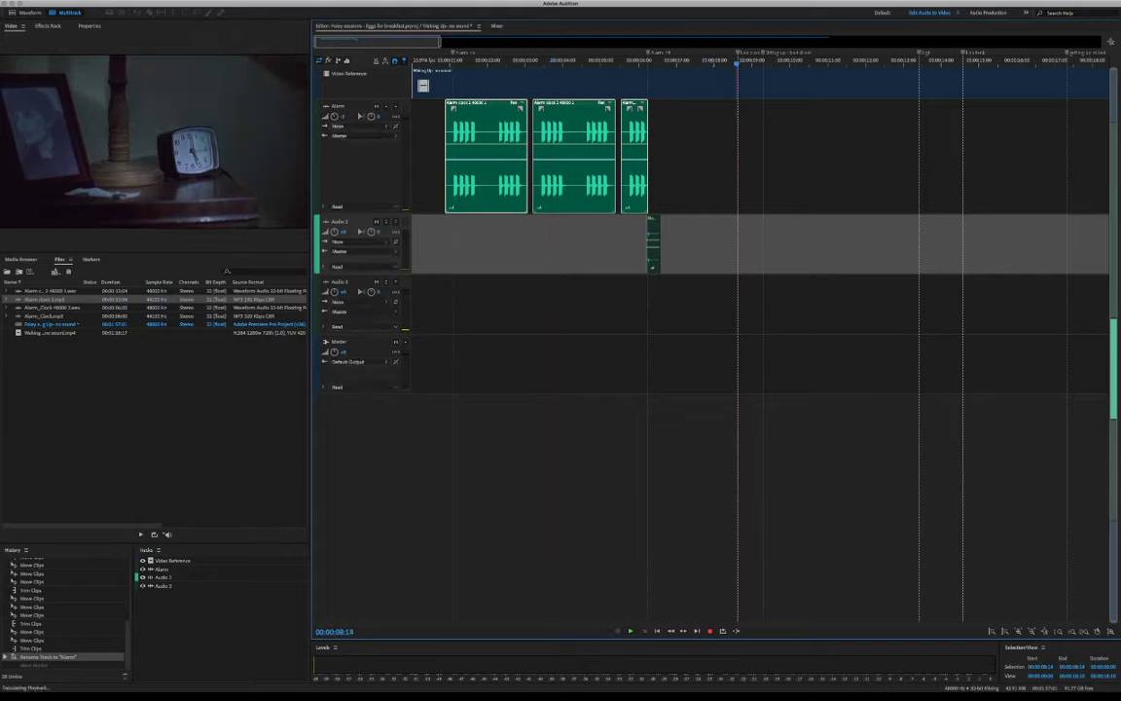
{"action": "left_click_drag", "start_coordinate": [739, 65], "coordinate": [708, 64]}
Import Lamp switch.mp3 and Light switch.mp3, and add the Lamp switch sound to Audio 2 near the lamp-on marker
{"action": "left_click", "coordinate": [146, 418]}
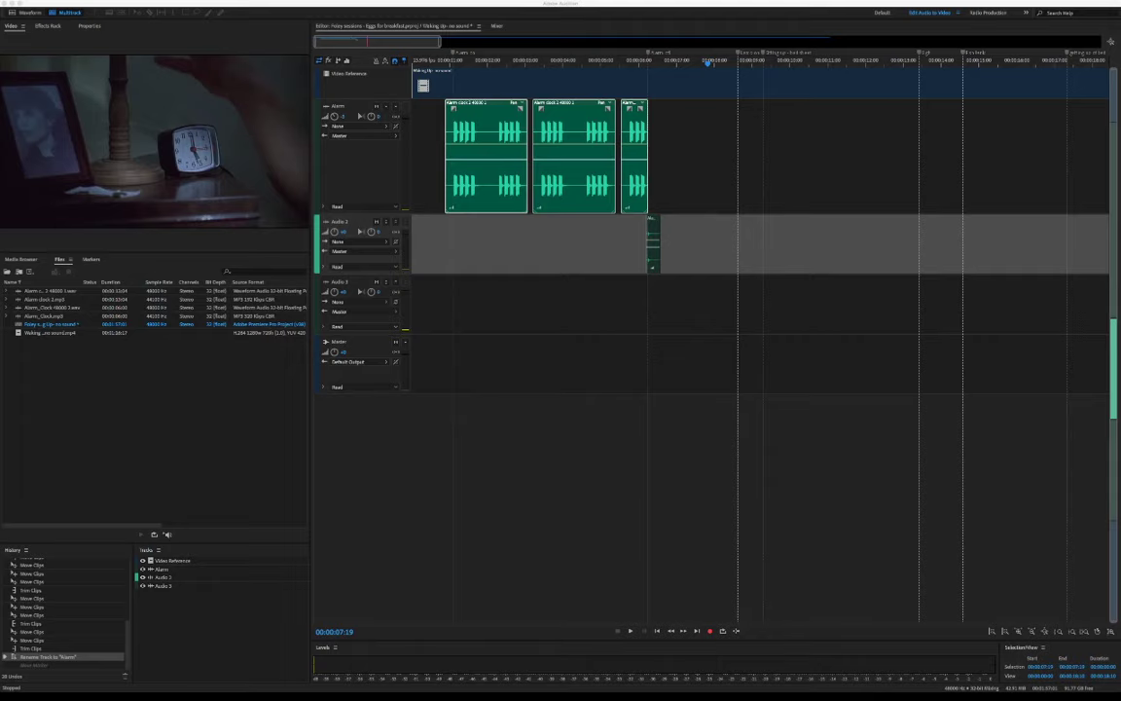
{"action": "left_click", "coordinate": [42, 334]}
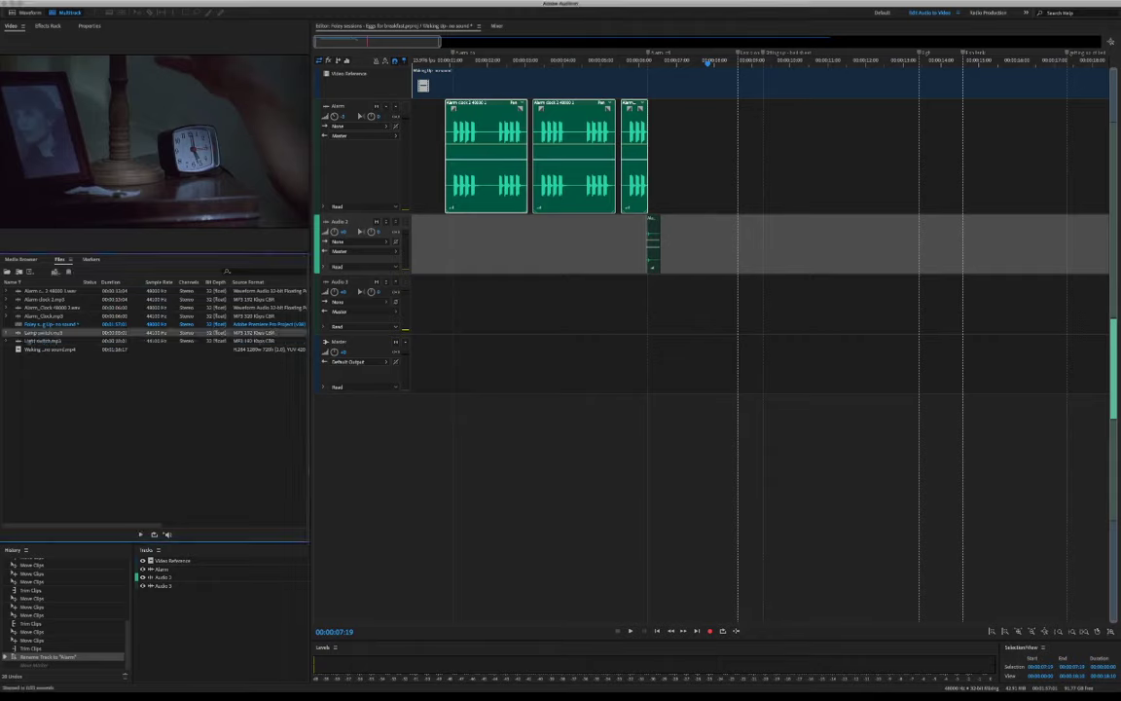
{"action": "left_click_drag", "start_coordinate": [43, 332], "coordinate": [749, 233]}
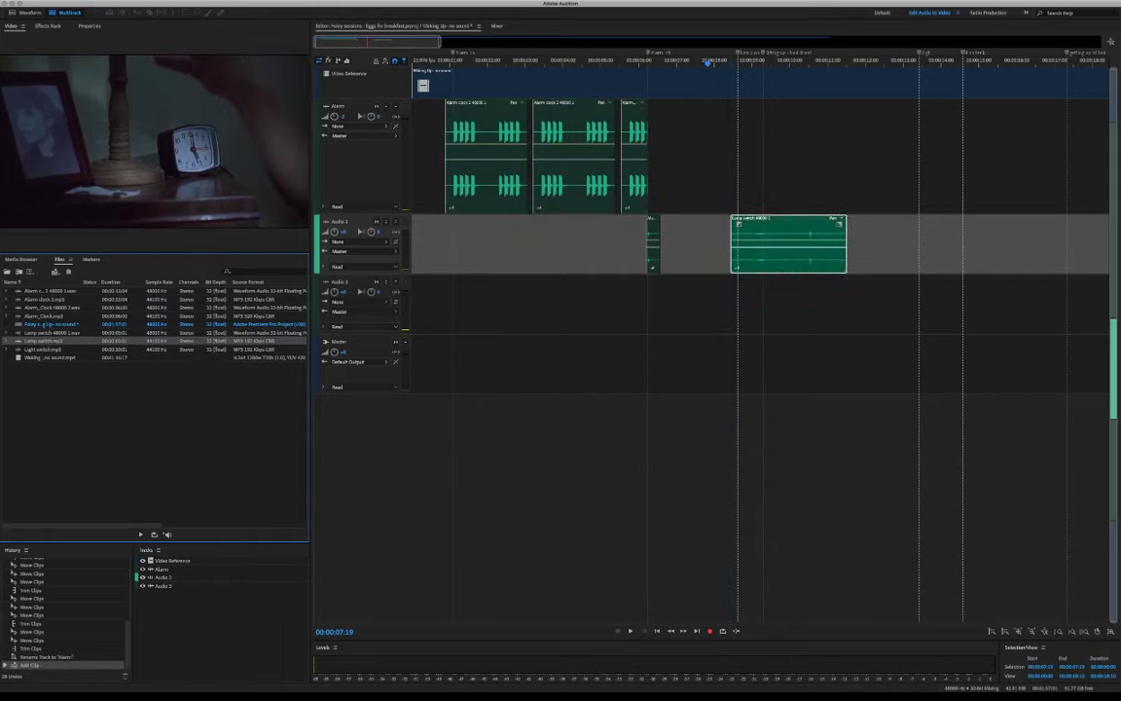
Play the Lamp switch clip and park the playhead at 00:00:10:11, just before its second click
{"action": "left_click", "coordinate": [746, 61]}
{"action": "key", "text": "space"}
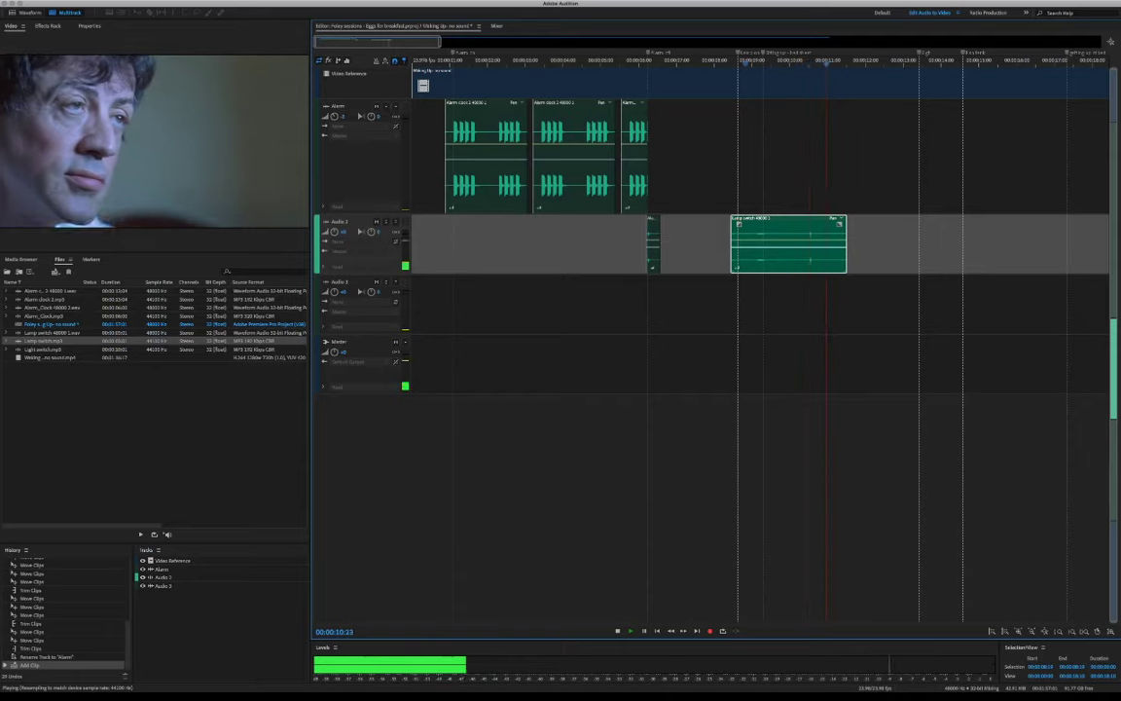
{"action": "key", "text": "space"}
{"action": "left_click_drag", "start_coordinate": [831, 63], "coordinate": [808, 64]}
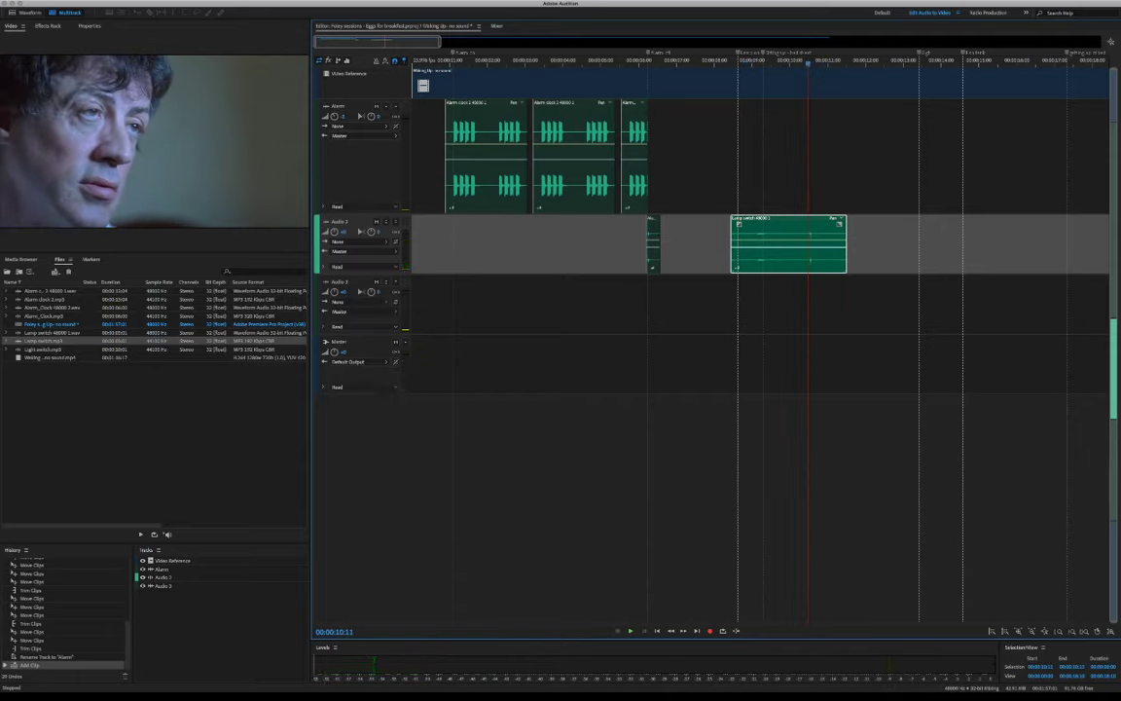
Trim the Lamp switch clip to only its second click and align that click with the lamp-on marker
{"action": "left_click_drag", "start_coordinate": [732, 243], "coordinate": [747, 220]}
{"action": "key", "text": "="}
{"action": "key", "text": "="}
{"action": "left_click_drag", "start_coordinate": [652, 220], "coordinate": [656, 220]}
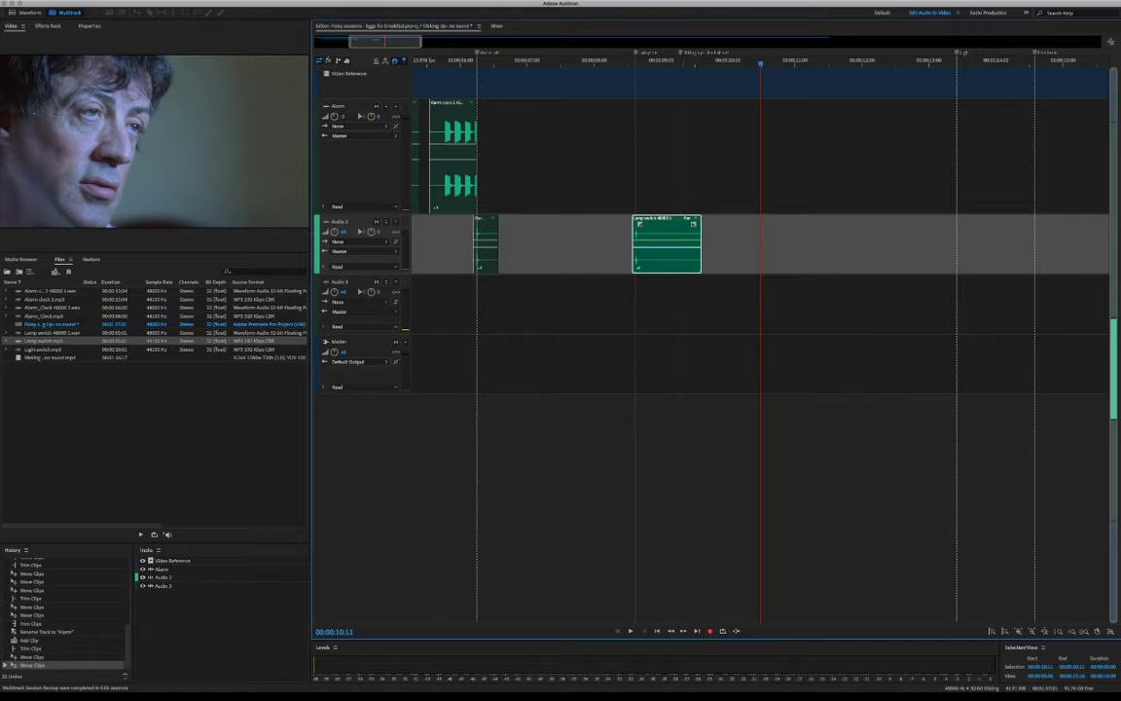
{"action": "left_click_drag", "start_coordinate": [700, 243], "coordinate": [647, 244]}
{"action": "left_click_drag", "start_coordinate": [637, 52], "coordinate": [606, 52]}
{"action": "key", "text": "super+z"}
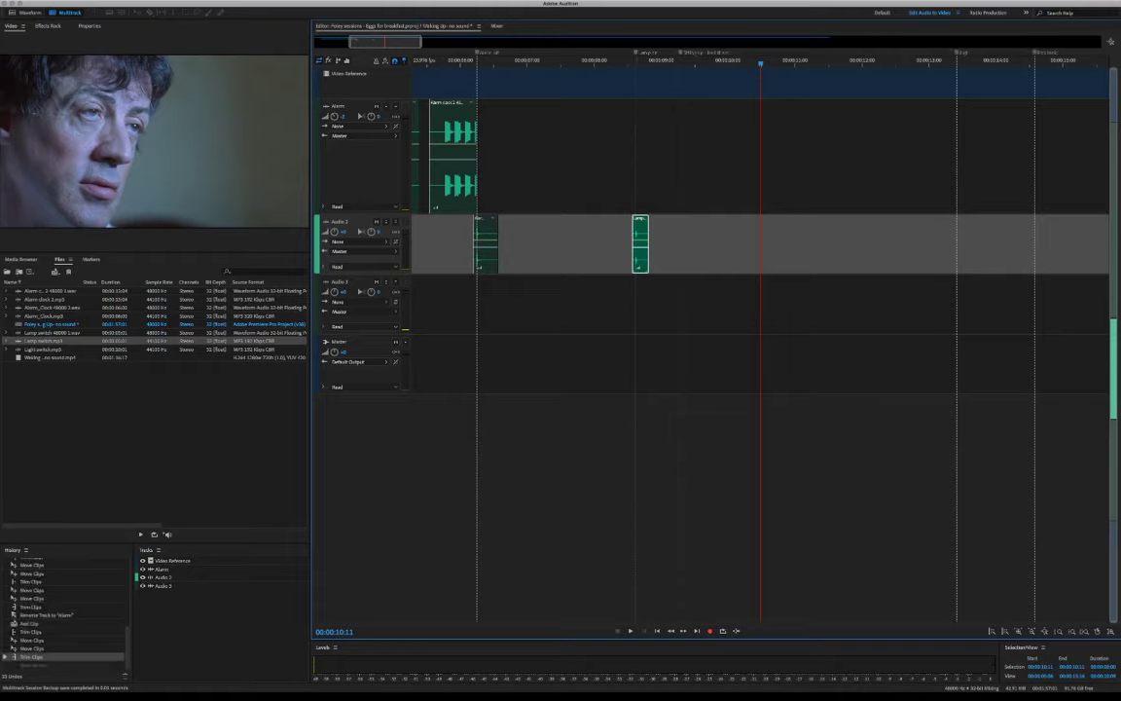
Play the trimmed lamp click against the video and park the playhead at 00:00:09:01
{"action": "left_click_drag", "start_coordinate": [761, 63], "coordinate": [581, 64]}
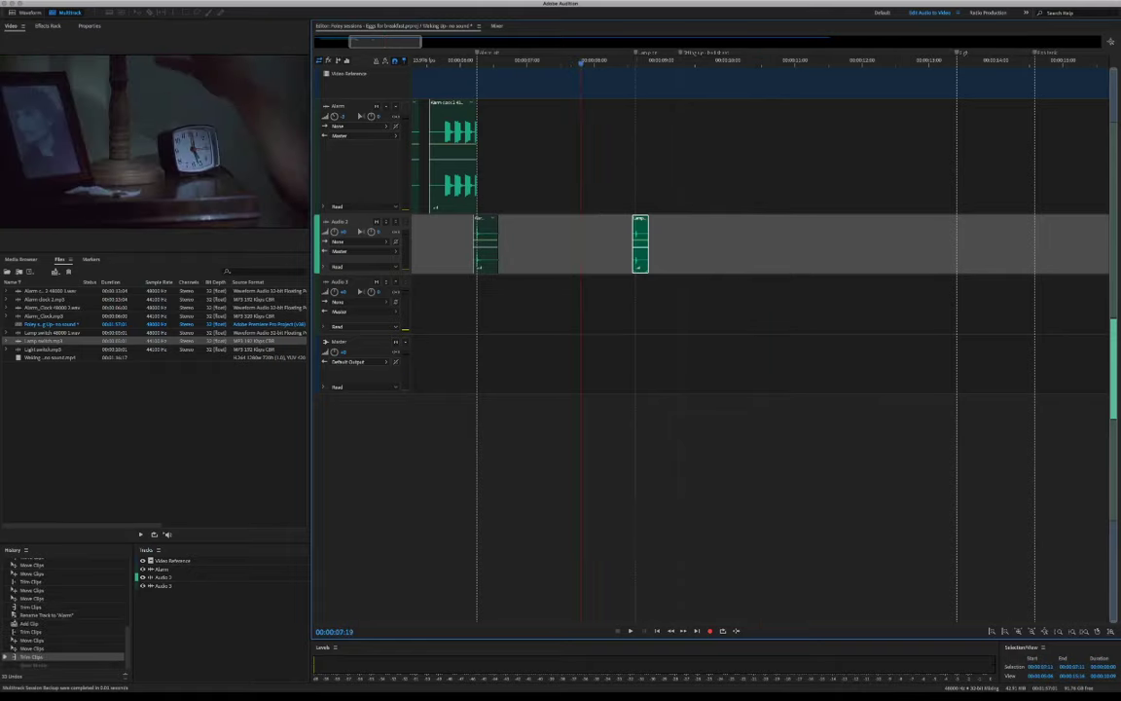
{"action": "key", "text": "space"}
{"action": "key", "text": "space"}
{"action": "left_click_drag", "start_coordinate": [712, 63], "coordinate": [666, 64]}
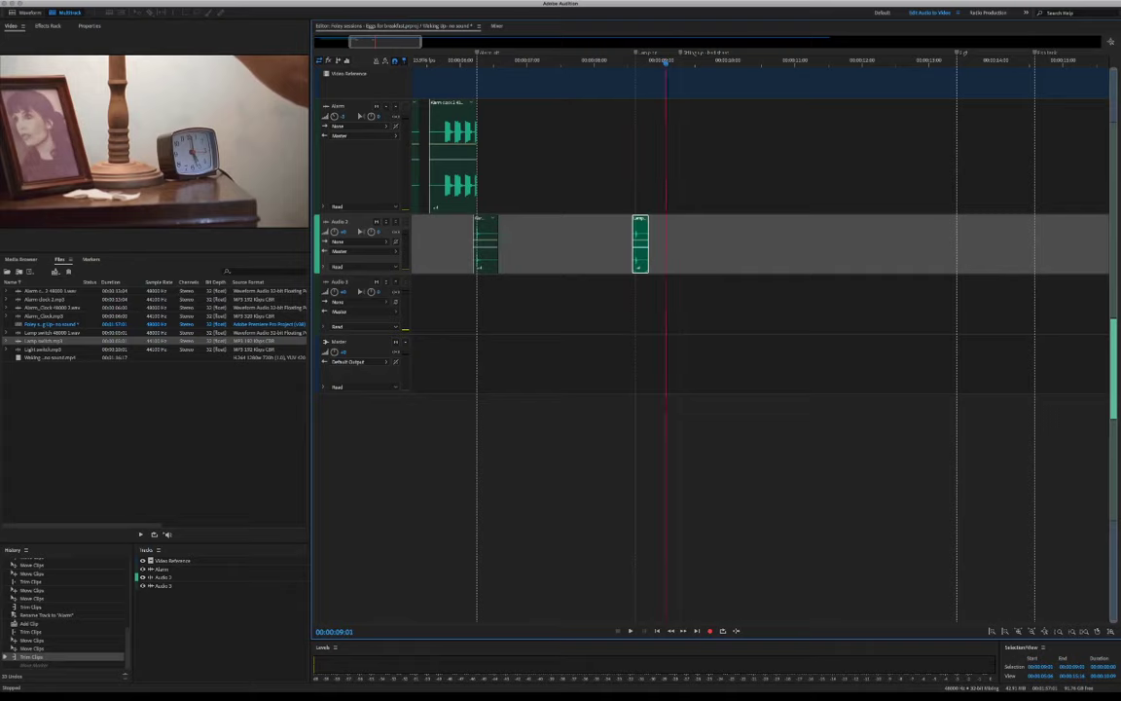
Step through the video frames around the sitting-up marker to find where the movement starts, and park the playhead at 00:00:09:12
{"action": "key", "text": "Right"}
{"action": "key", "text": "Right"}
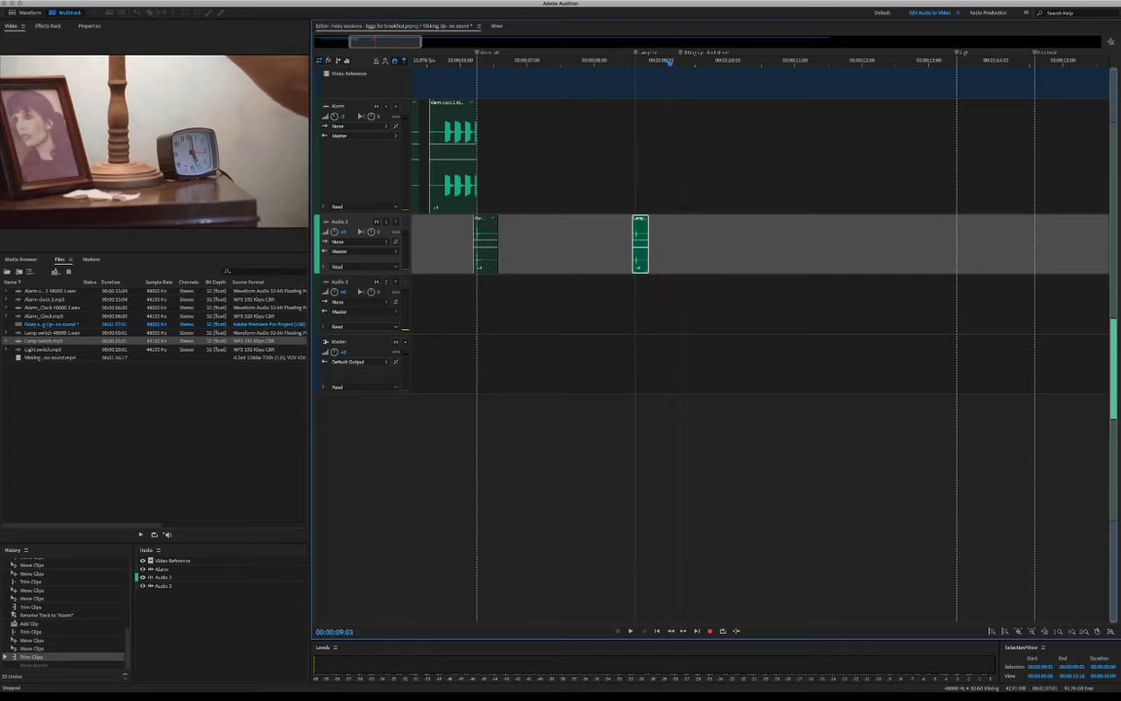
{"action": "key", "text": "Right"}
{"action": "key", "text": "Right"}
{"action": "key", "text": "Right"}
{"action": "key", "text": "Right"}
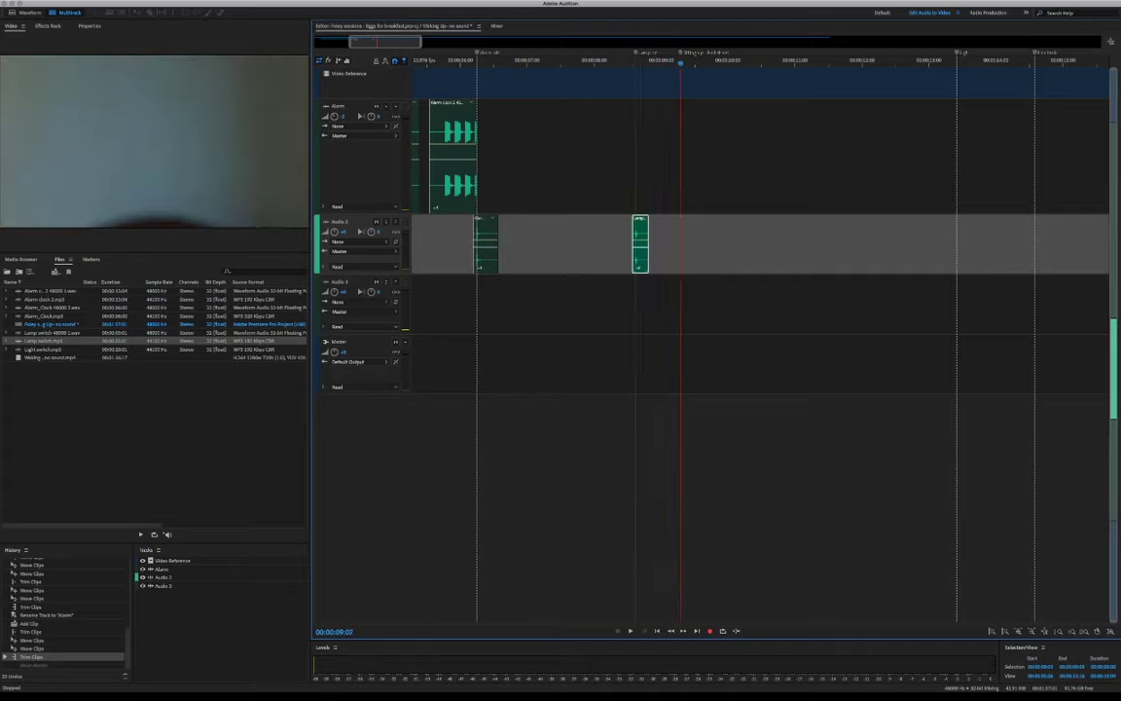
{"action": "key", "text": "Right"}
{"action": "key", "text": "Right"}
{"action": "key", "text": "Right"}
{"action": "key", "text": "Right"}
{"action": "key", "text": "Right"}
{"action": "key", "text": "Right"}
{"action": "key", "text": "Right"}
{"action": "key", "text": "Right"}
{"action": "key", "text": "Right"}
{"action": "key", "text": "Right"}
{"action": "key", "text": "Right"}
{"action": "key", "text": "Right"}
{"action": "key", "text": "Right"}
{"action": "key", "text": "Right"}
{"action": "key", "text": "Right"}
{"action": "key", "text": "Right"}
{"action": "key", "text": "Right"}
{"action": "key", "text": "Right"}
{"action": "key", "text": "Right"}
{"action": "key", "text": "Right"}
{"action": "key", "text": "Right"}
{"action": "key", "text": "Right"}
{"action": "key", "text": "Right"}
{"action": "key", "text": "Right"}
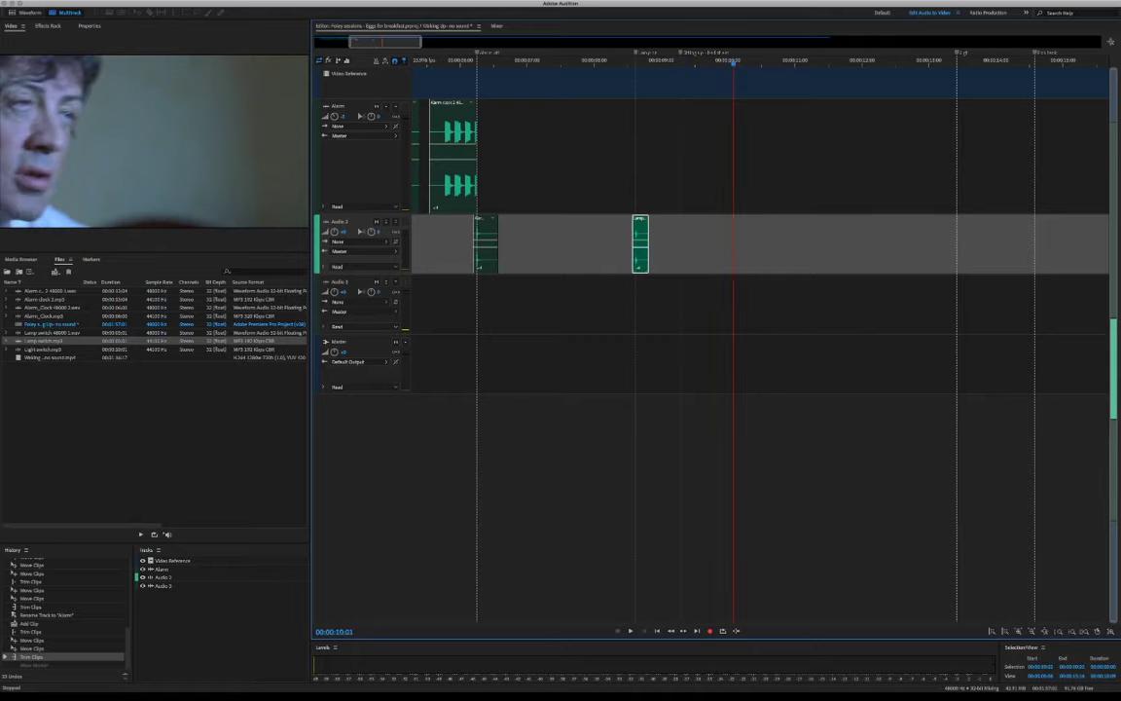
{"action": "key", "text": "Left"}
{"action": "key", "text": "Left"}
{"action": "key", "text": "Left"}
{"action": "key", "text": "Left"}
{"action": "key", "text": "Left"}
{"action": "key", "text": "Left"}
{"action": "key", "text": "Left"}
{"action": "key", "text": "Left"}
{"action": "key", "text": "Left"}
{"action": "key", "text": "Left"}
{"action": "key", "text": "Left"}
{"action": "key", "text": "Left"}
{"action": "key", "text": "Left"}
{"action": "key", "text": "Left"}
{"action": "key", "text": "Left"}
{"action": "key", "text": "Left"}
{"action": "key", "text": "Left"}
{"action": "key", "text": "Left"}
{"action": "key", "text": "Left"}
{"action": "key", "text": "Left"}
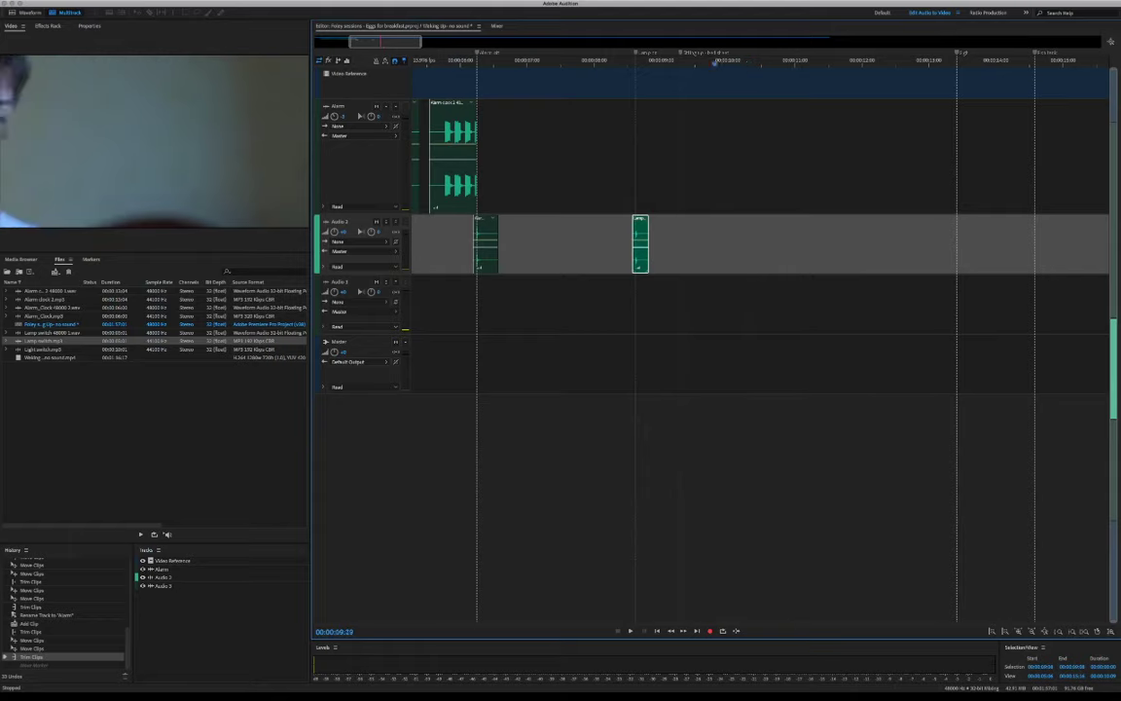
{"action": "key", "text": "Right"}
{"action": "key", "text": "Right"}
{"action": "key", "text": "Right"}
{"action": "key", "text": "Right"}
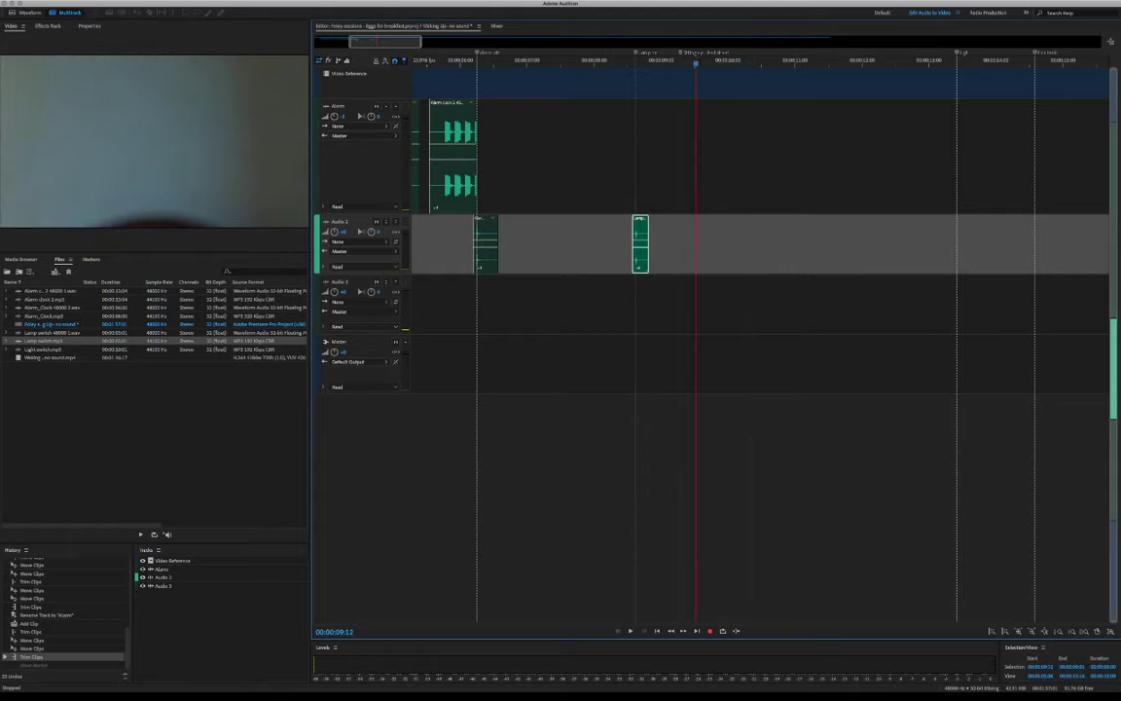
Import Bed sheets.mp3, Bed sheets 2.mp3 and Bed sheets 3.mp3, and audition about the first 10 seconds of Bed sheets.mp3
{"action": "left_click", "coordinate": [146, 425]}
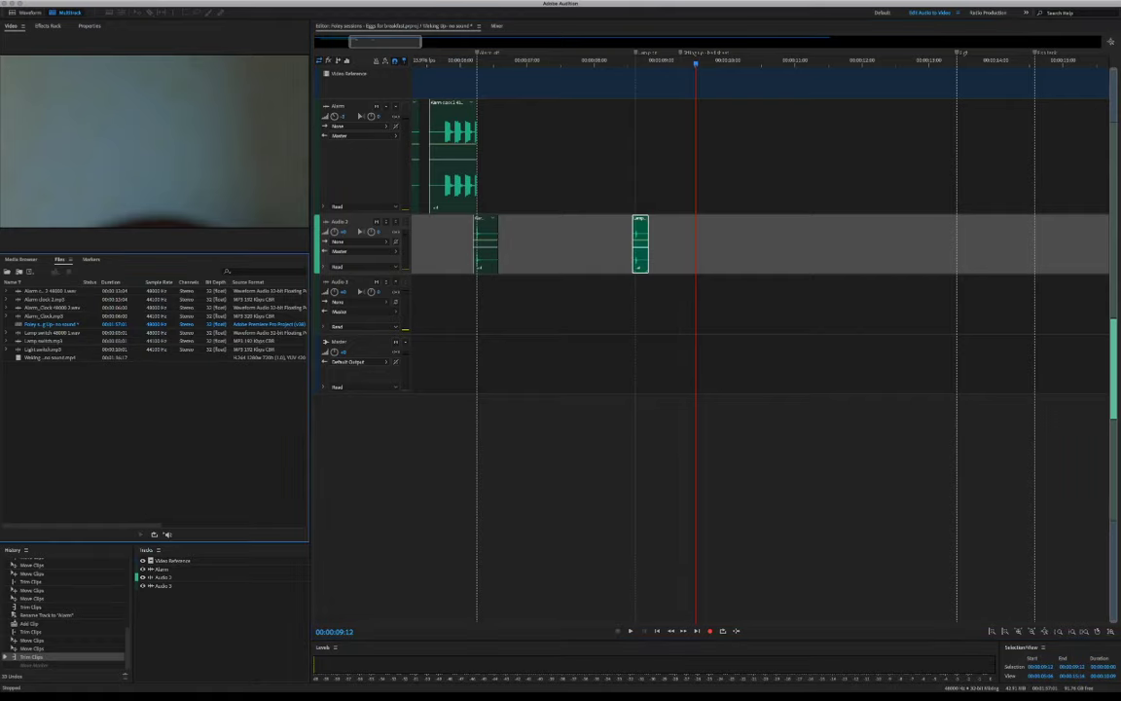
{"action": "key", "text": "super+Tab"}
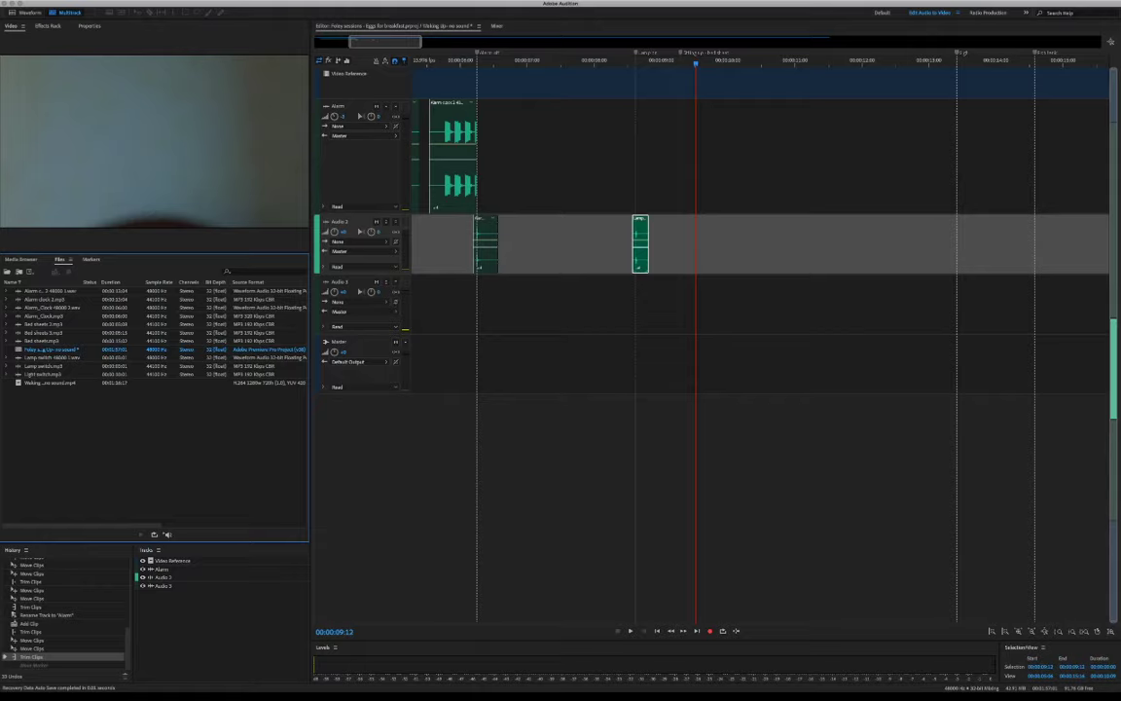
{"action": "double_click", "coordinate": [42, 341]}
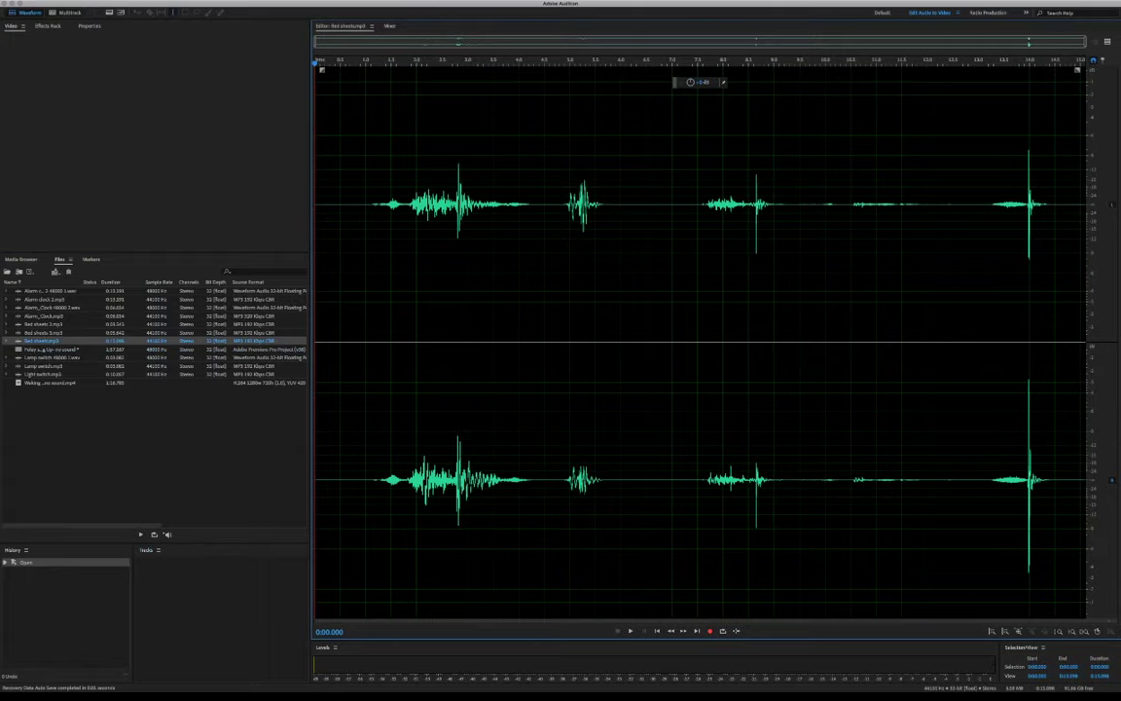
{"action": "key", "text": "space"}
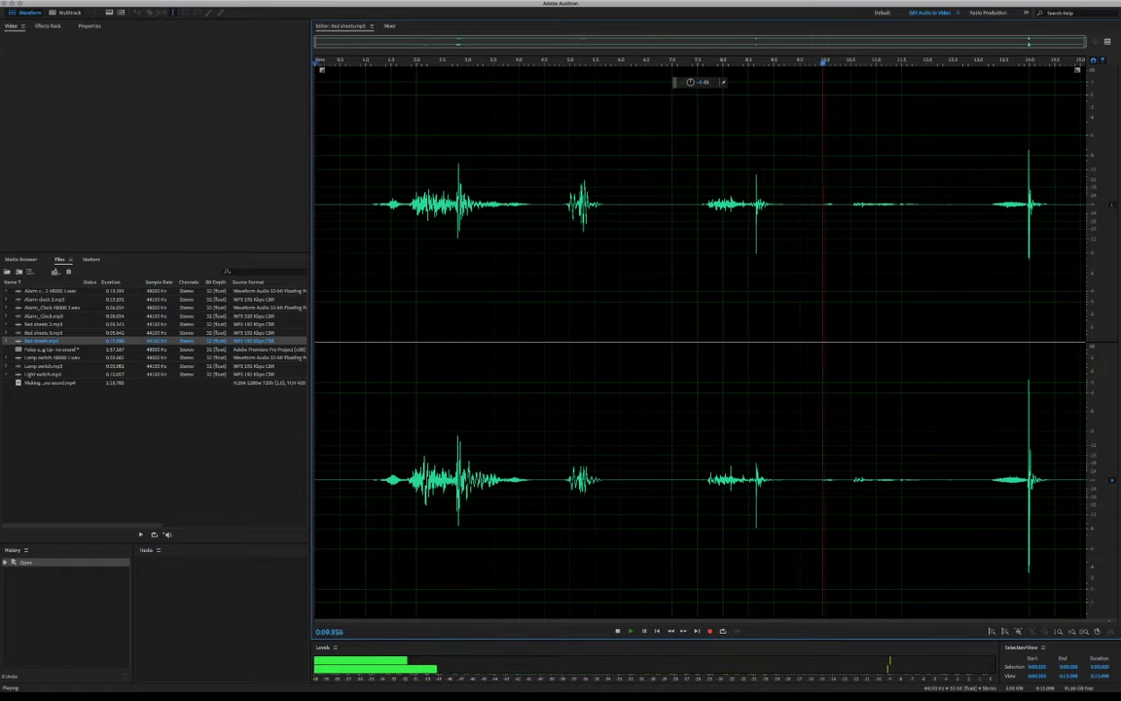
{"action": "key", "text": "space"}
Audition Bed sheets 2.mp3 and Bed sheets 3.mp3 in full
{"action": "double_click", "coordinate": [44, 324]}
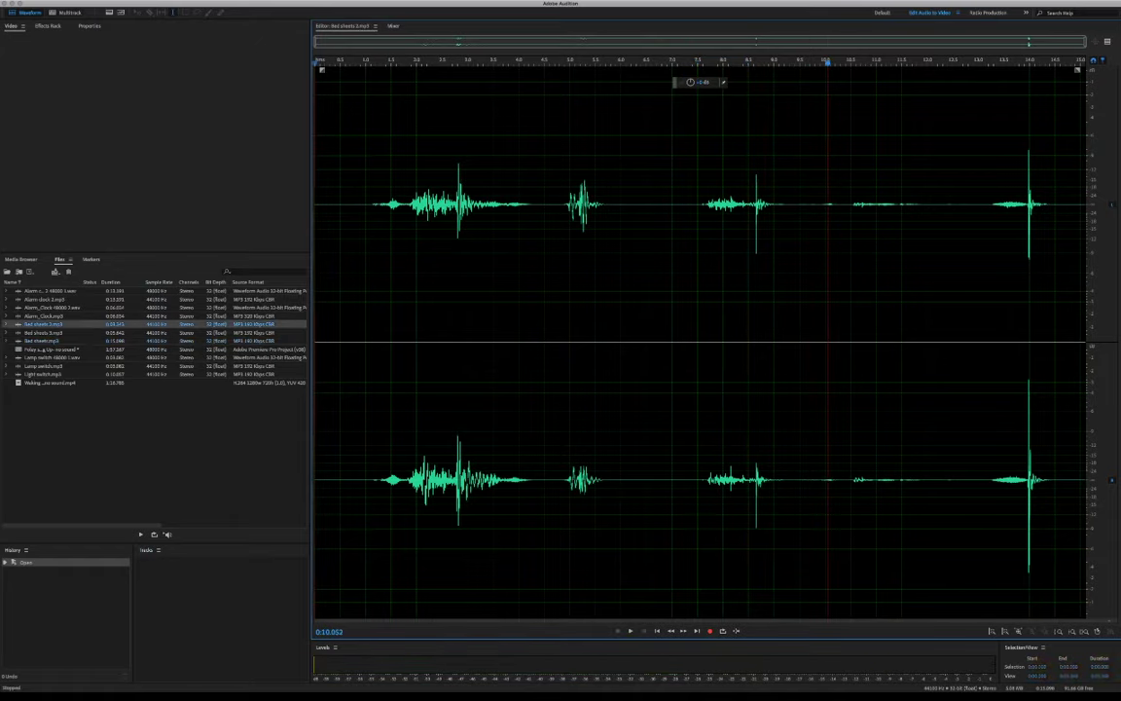
{"action": "key", "text": "space"}
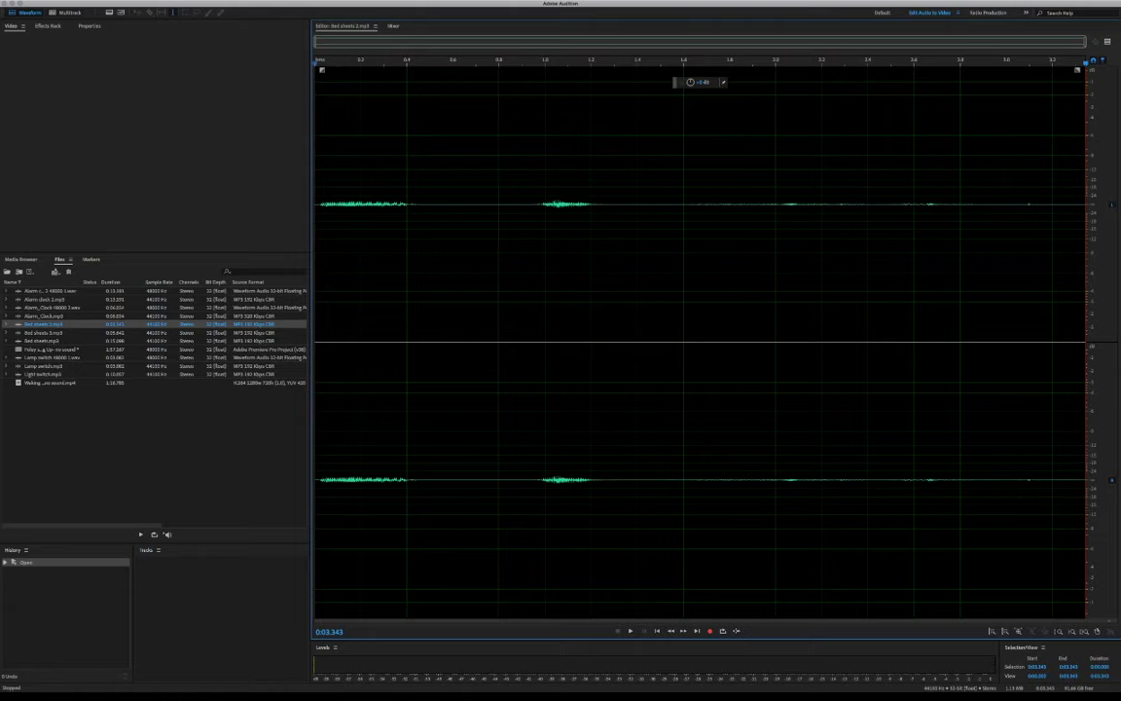
{"action": "double_click", "coordinate": [44, 333]}
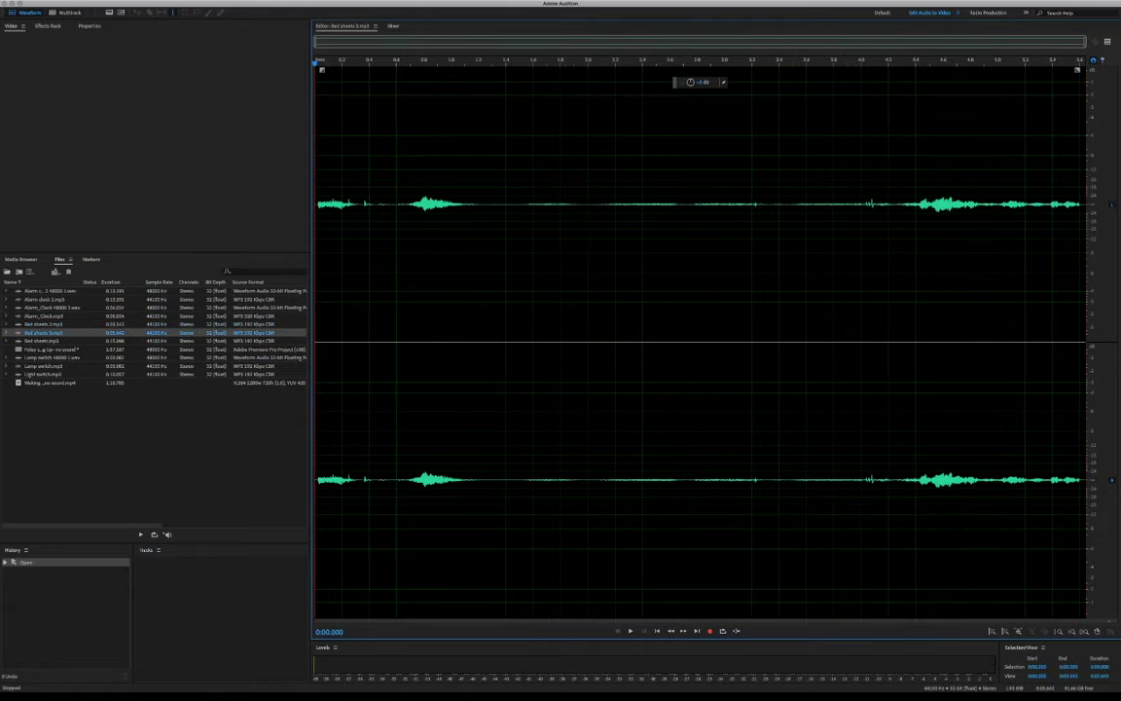
{"action": "key", "text": "space"}
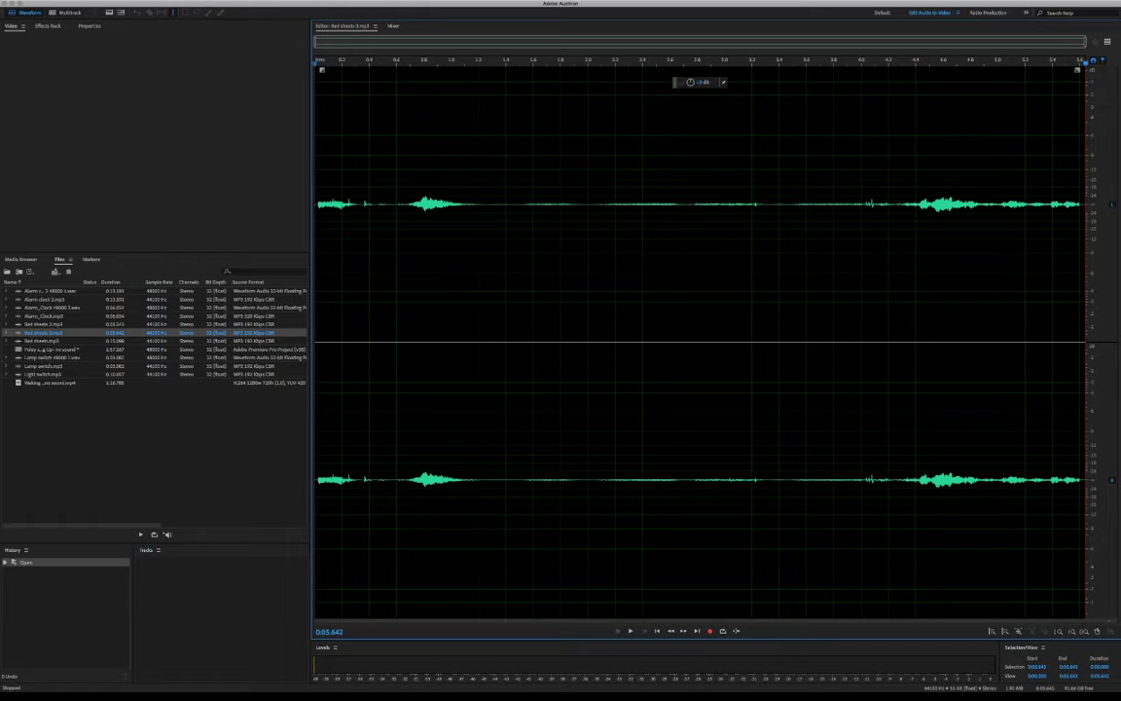
Add Bed sheets.mp3 to the multitrack session and place it on Audio 3, starting at about the lamp-on marker
{"action": "double_click", "coordinate": [42, 341]}
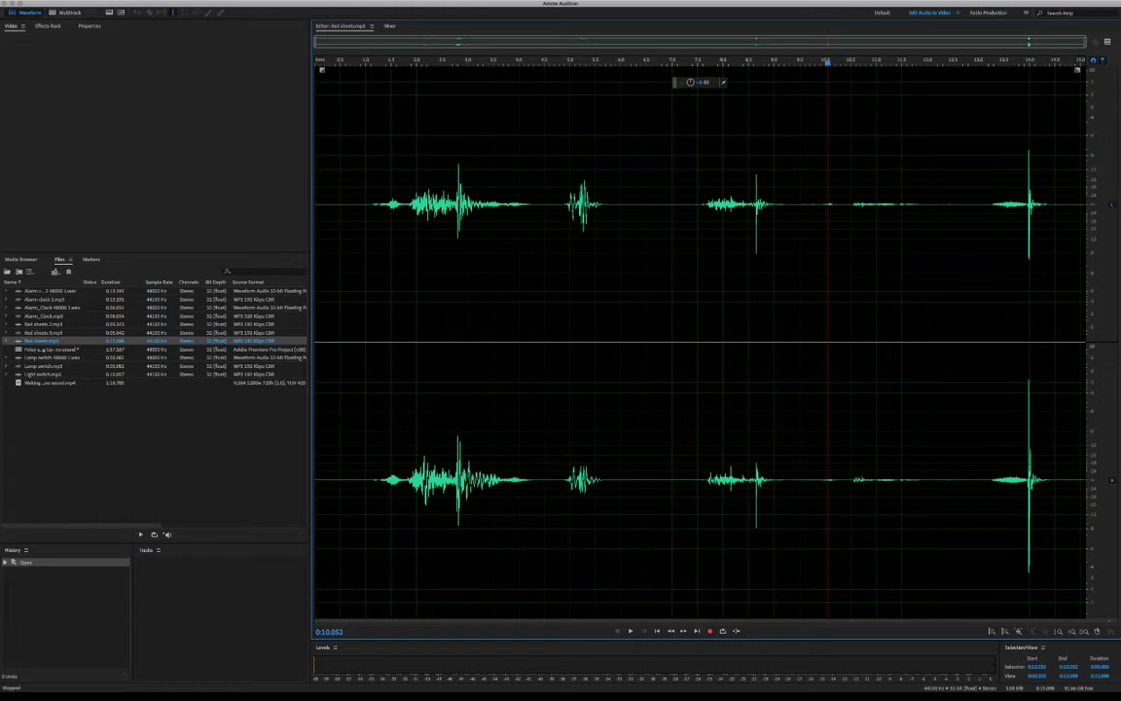
{"action": "key", "text": "0"}
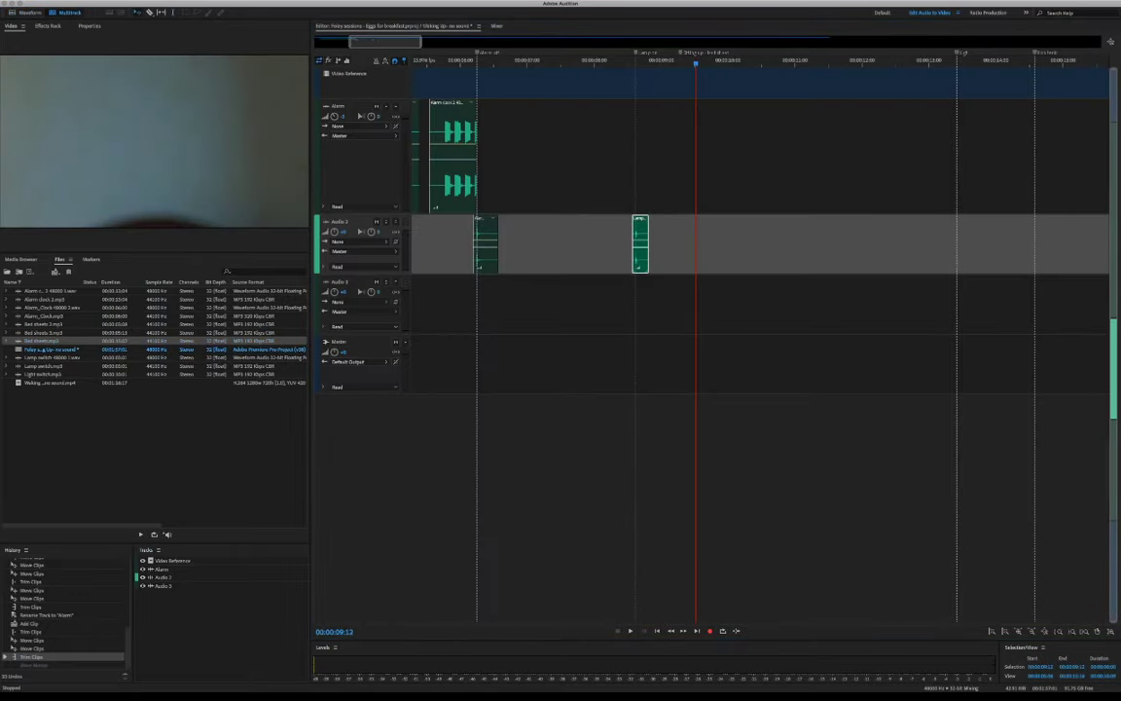
{"action": "left_click_drag", "start_coordinate": [42, 341], "coordinate": [681, 241]}
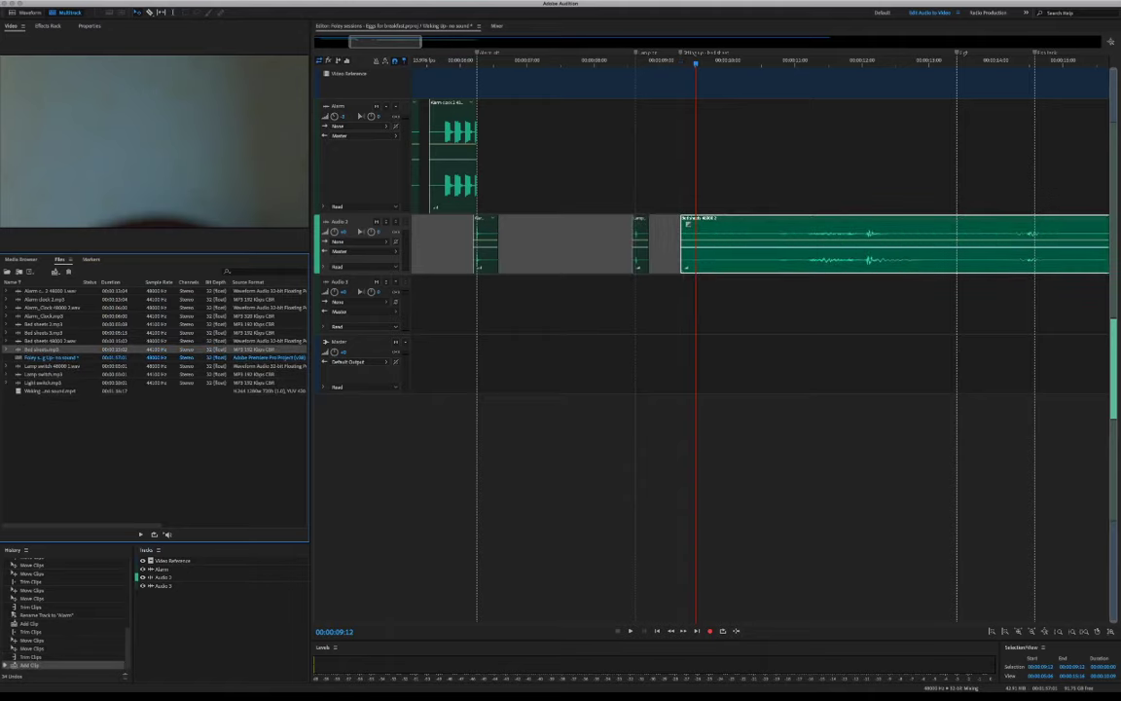
{"action": "left_click_drag", "start_coordinate": [681, 243], "coordinate": [665, 299]}
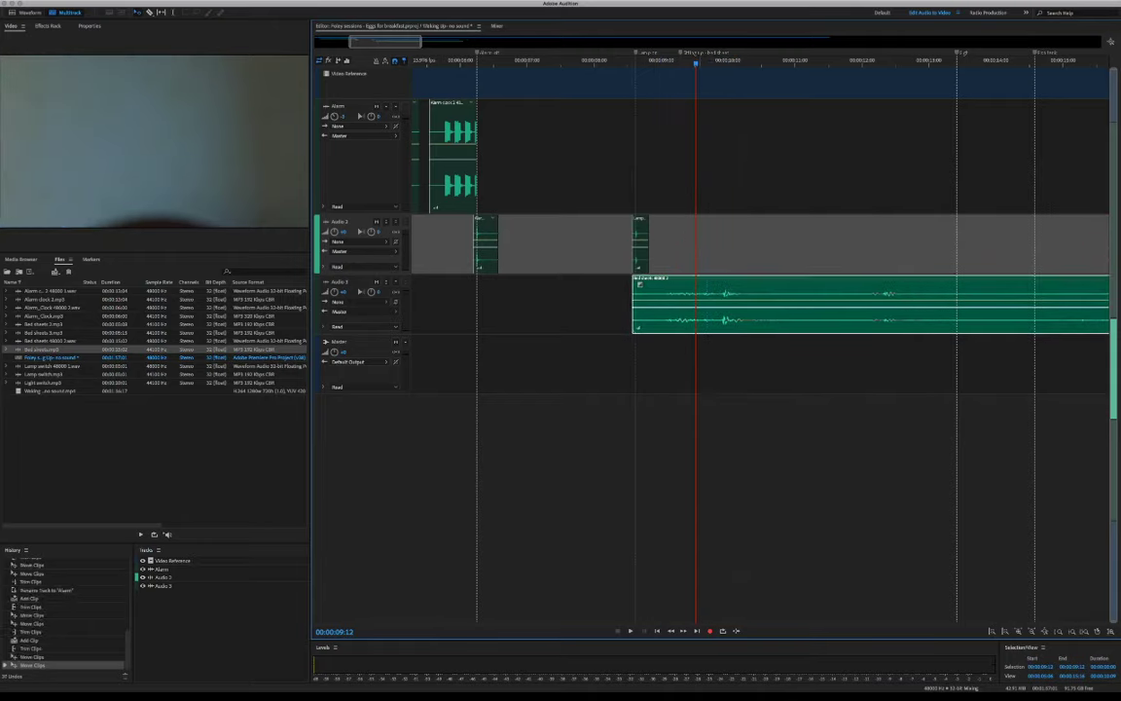
Play the Bed sheets clip against the video from just before the lamp-on marker and stop at 00:00:11:12
{"action": "key", "text": "space"}
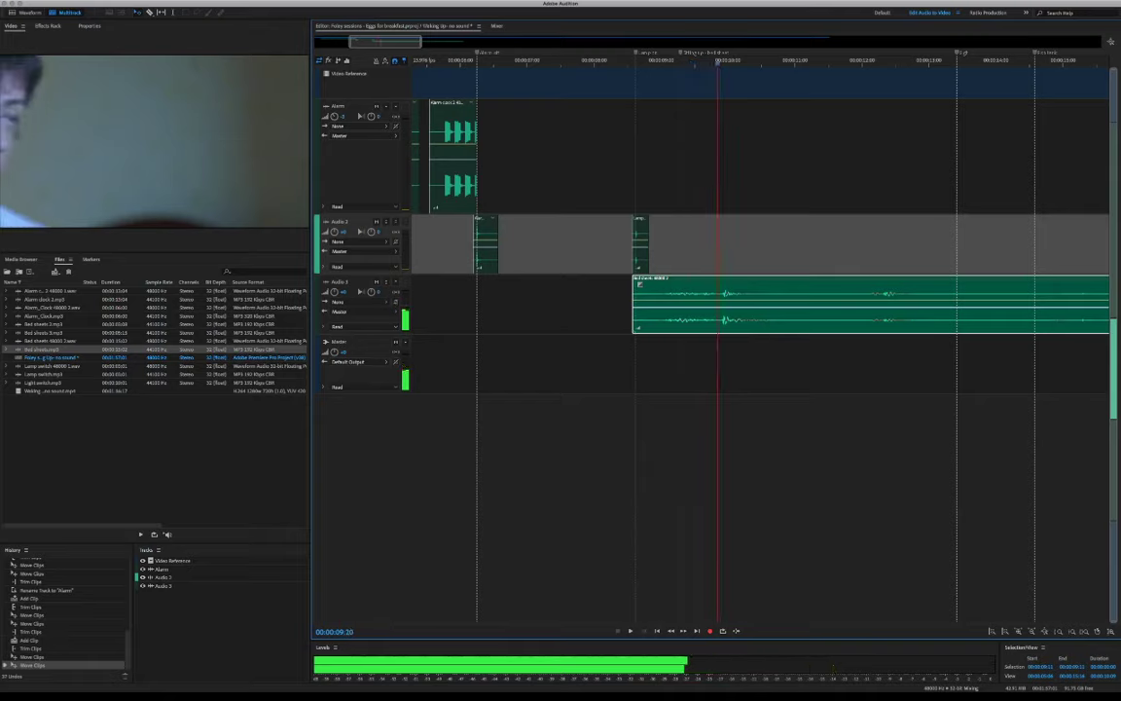
{"action": "left_click", "coordinate": [615, 62]}
{"action": "key", "text": "space"}
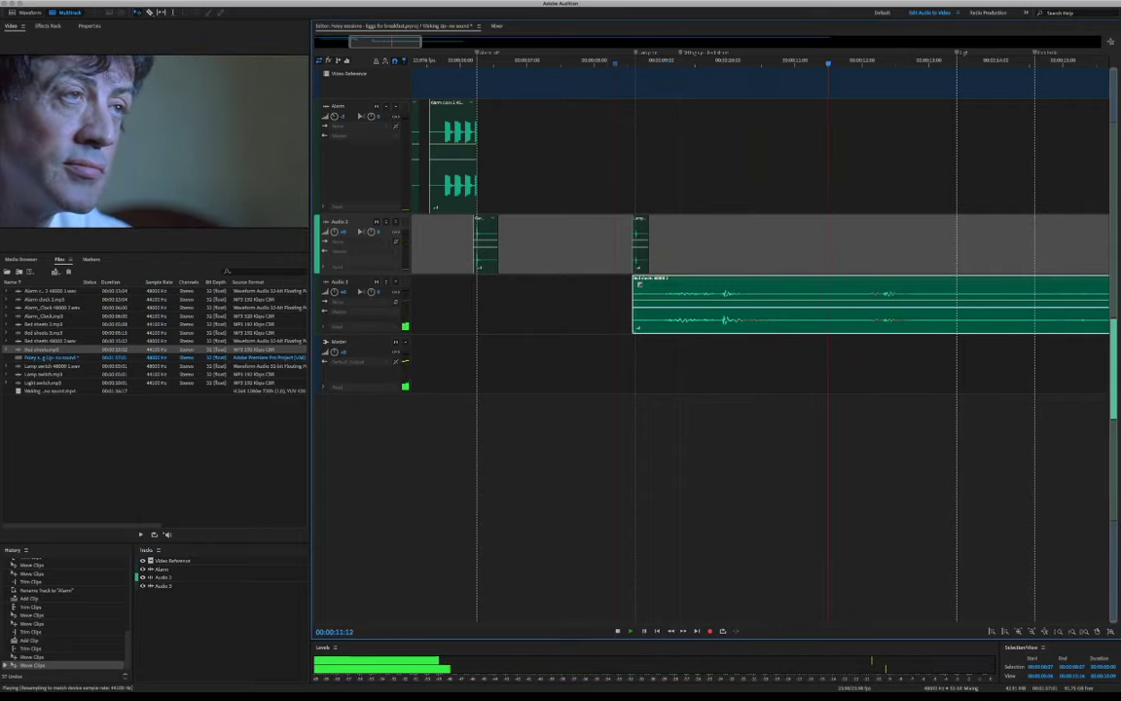
{"action": "key", "text": "space"}
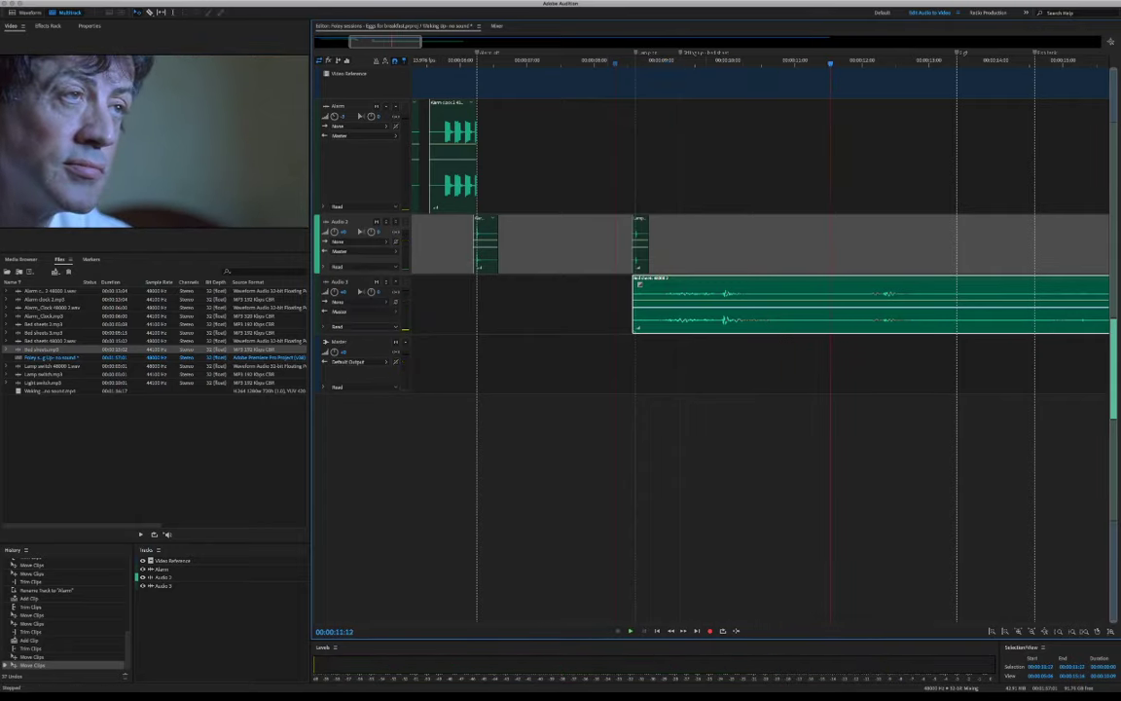
Trim the Bed sheets clip on Audio 3 to its first rustle and move it to start just after the lamp click
{"action": "key", "text": "minus"}
{"action": "key", "text": "minus"}
{"action": "key", "text": "minus"}
{"action": "key", "text": "minus"}
{"action": "key", "text": "minus"}
{"action": "key", "text": "minus"}
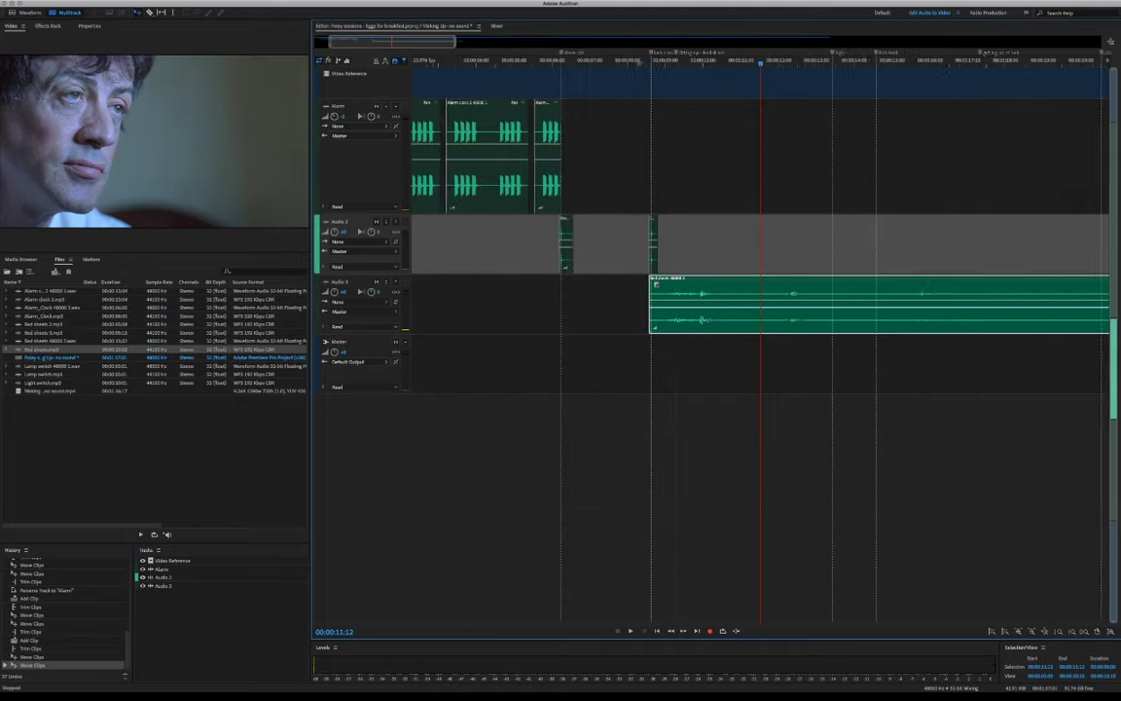
{"action": "key", "text": "minus"}
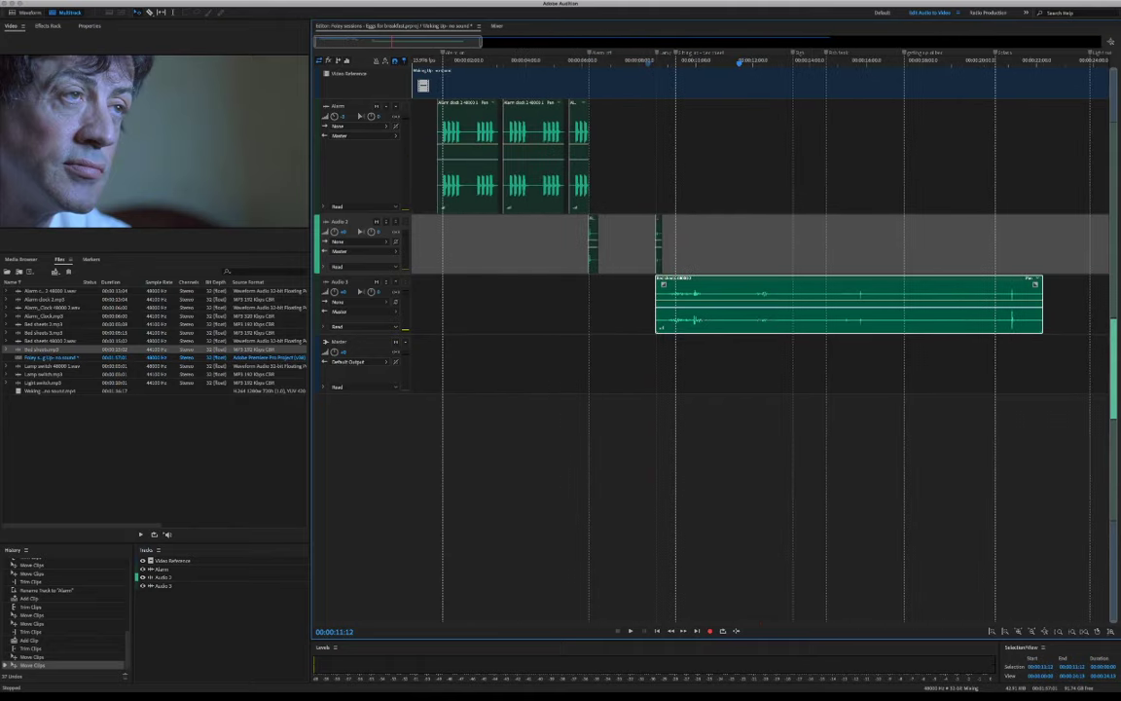
{"action": "left_click", "coordinate": [740, 306]}
{"action": "left_click_drag", "start_coordinate": [1042, 307], "coordinate": [695, 304]}
{"action": "scroll", "coordinate": [695, 304], "scroll_direction": "up", "scroll_amount": 3}
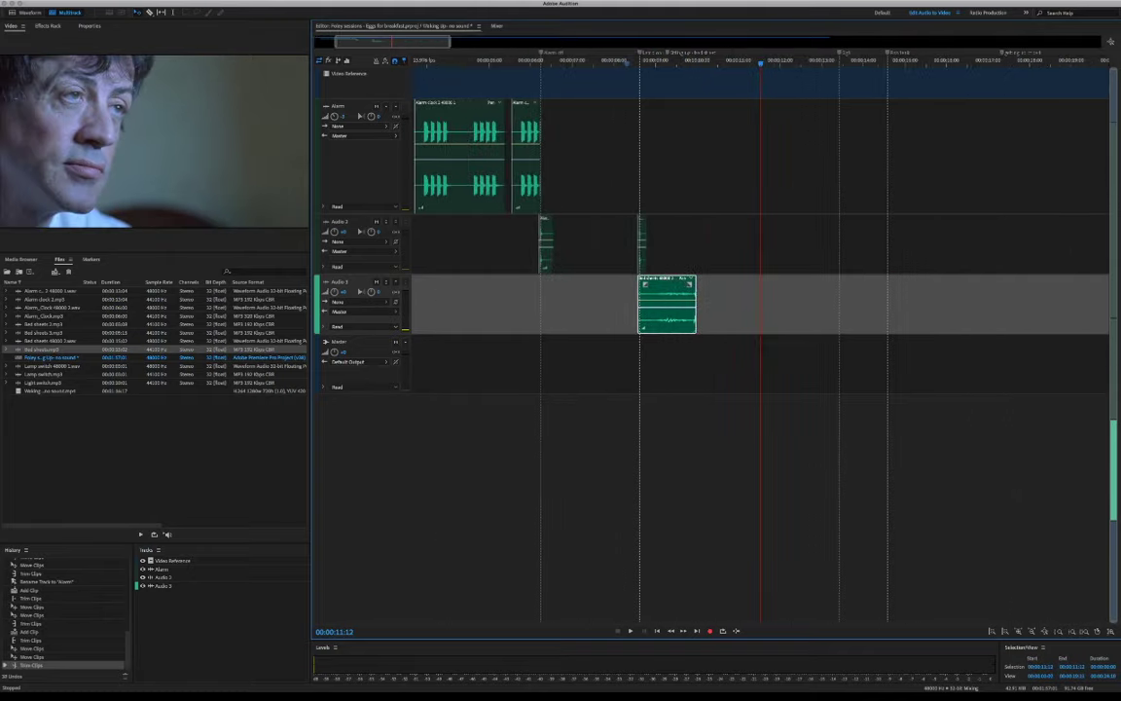
{"action": "left_click_drag", "start_coordinate": [695, 303], "coordinate": [672, 292]}
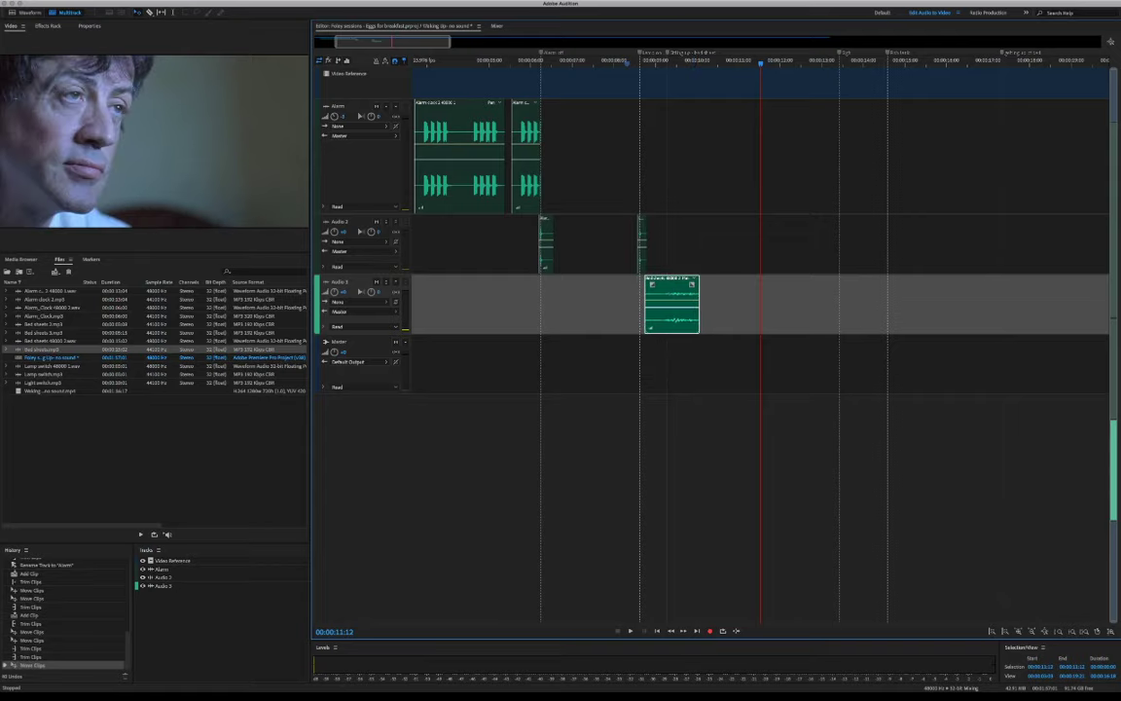
Lower Audio 3's volume and shift the Bed sheets clip slightly later, playing it against the video to check the sync
{"action": "left_click_drag", "start_coordinate": [334, 292], "coordinate": [332, 296]}
{"action": "left_click", "coordinate": [609, 64]}
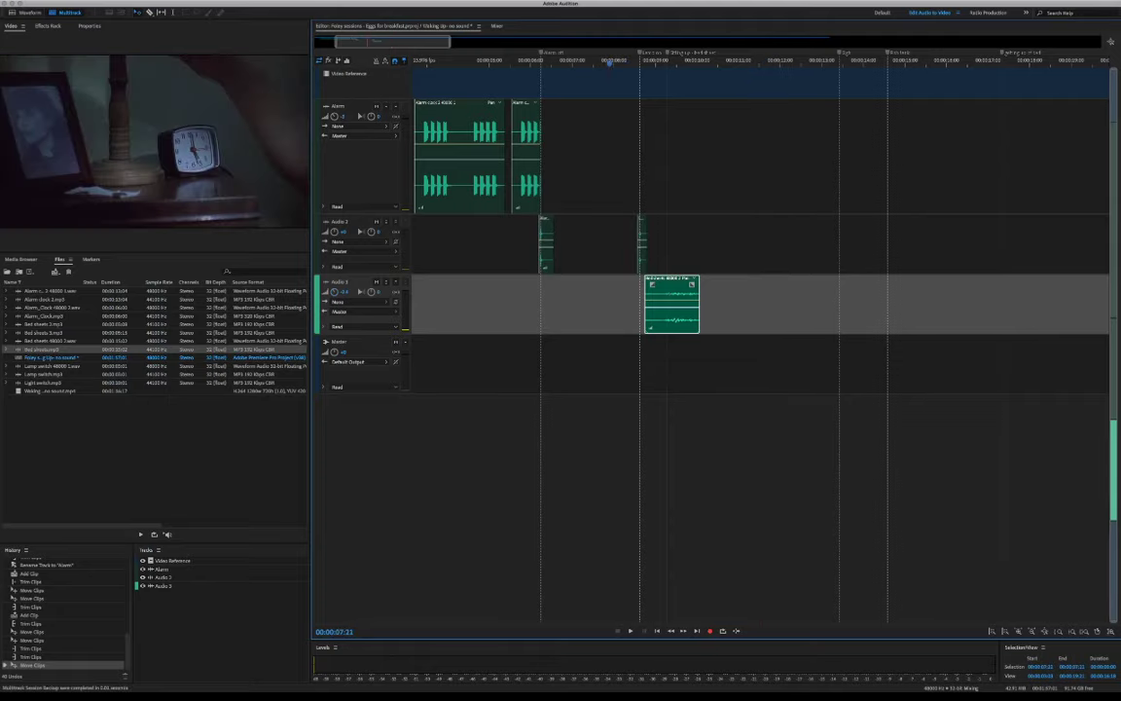
{"action": "key", "text": "space"}
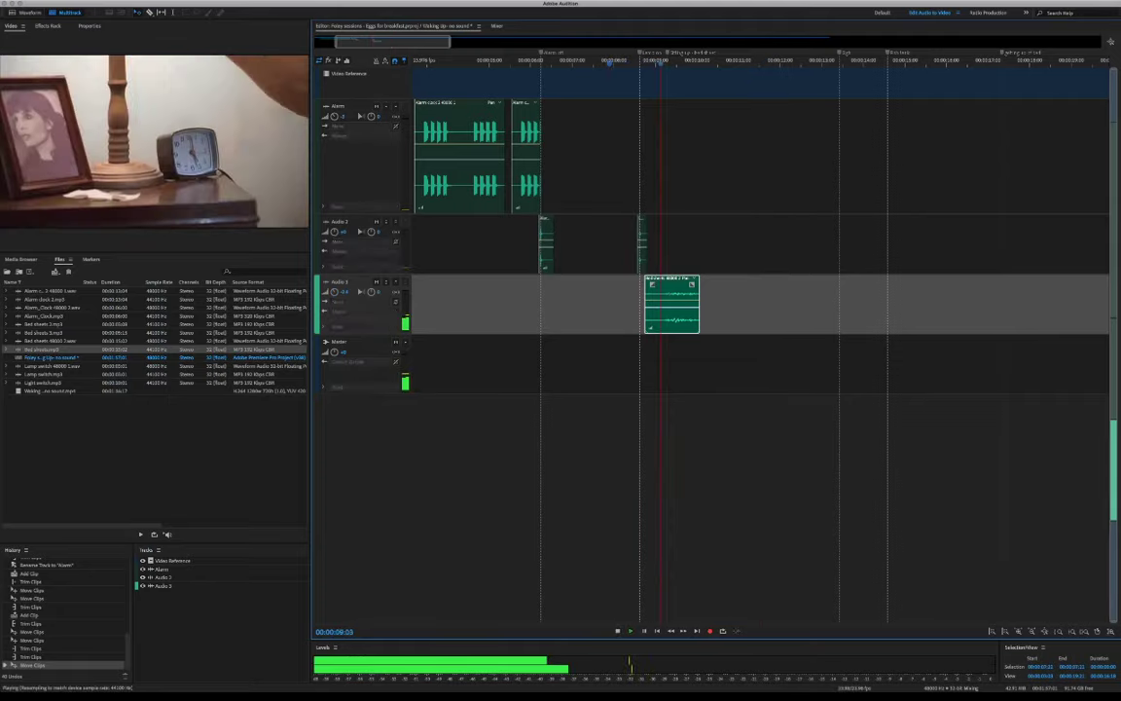
{"action": "key", "text": "space"}
{"action": "left_click_drag", "start_coordinate": [671, 313], "coordinate": [679, 313]}
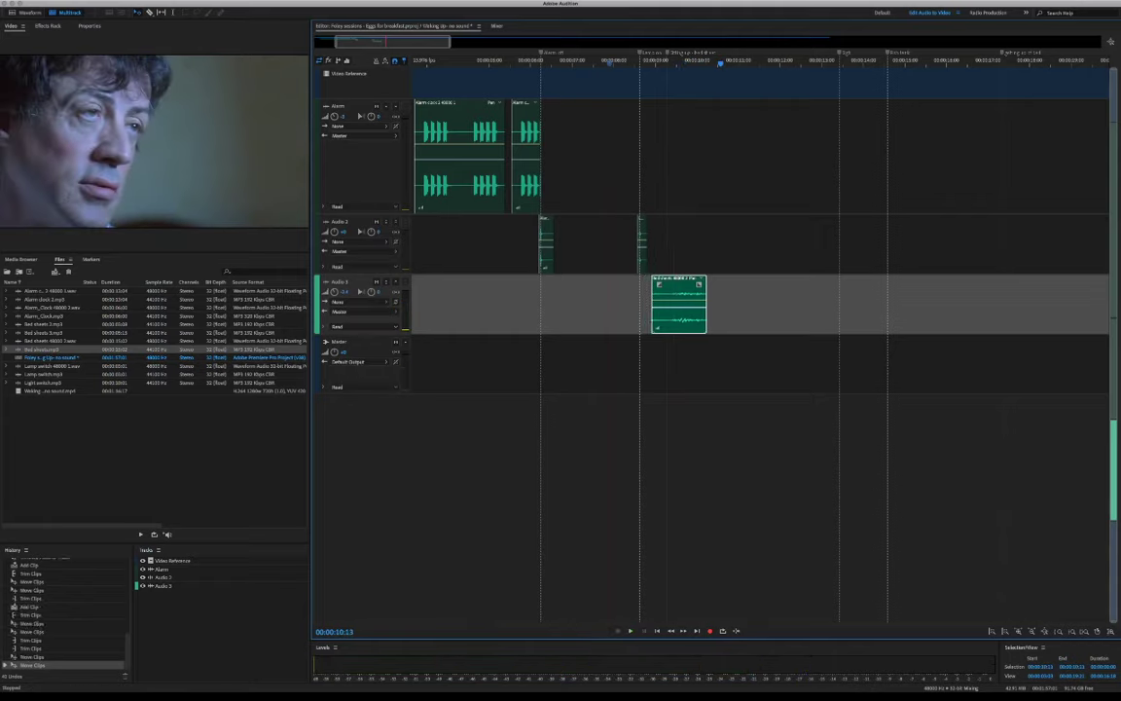
{"action": "key", "text": "space"}
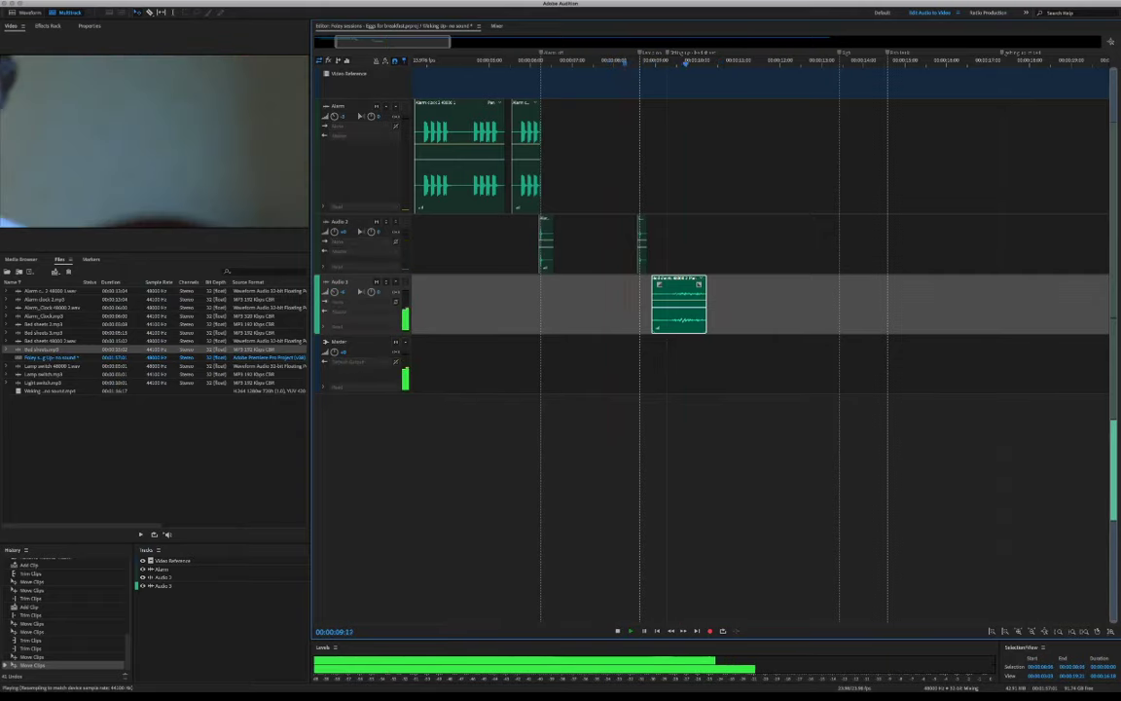
{"action": "key", "text": "space"}
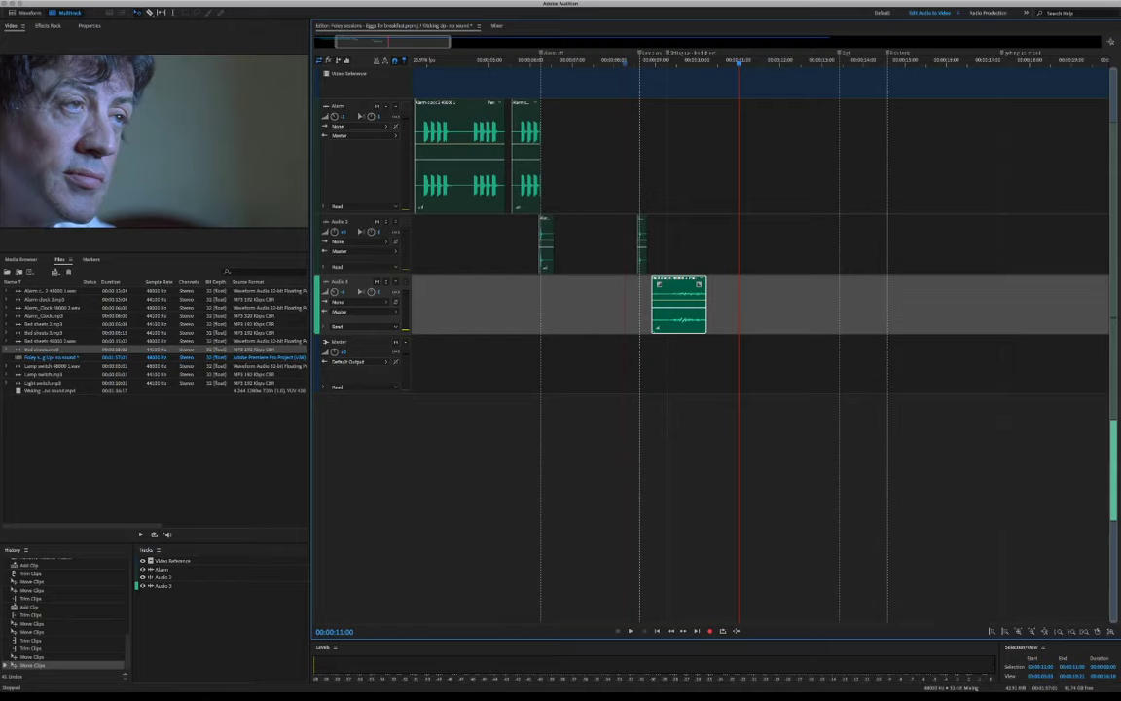
{"action": "left_click", "coordinate": [131, 448]}
{"action": "key", "text": "super+Tab"}
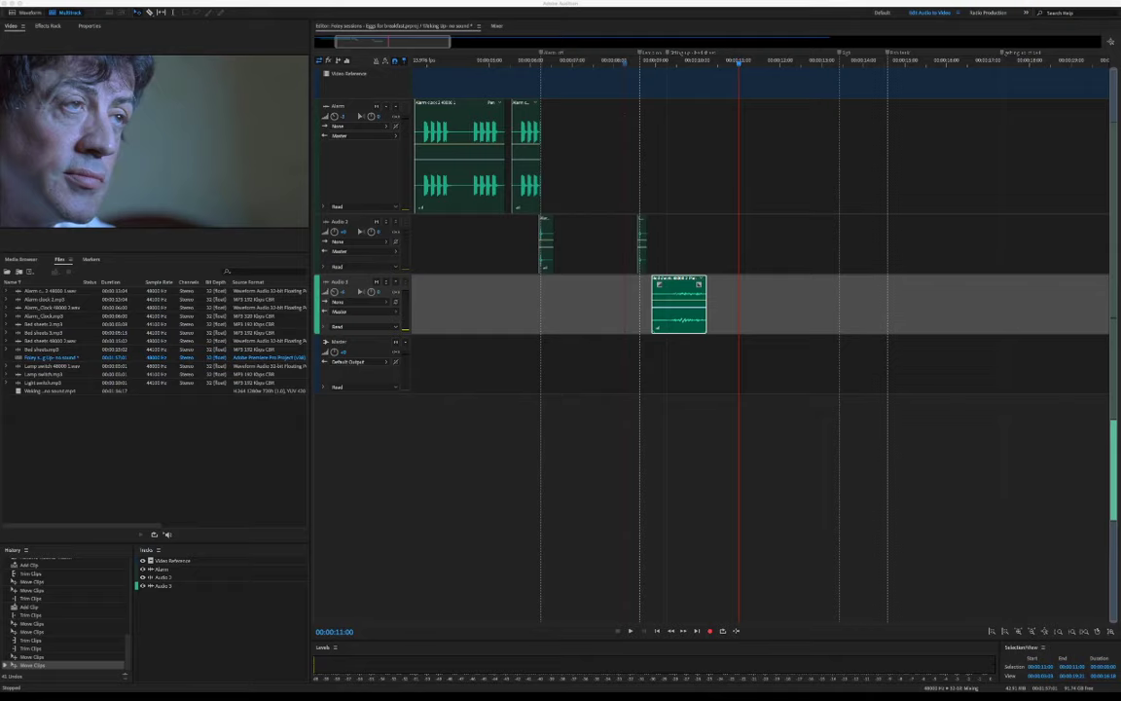
{"action": "key", "text": "super+Tab"}
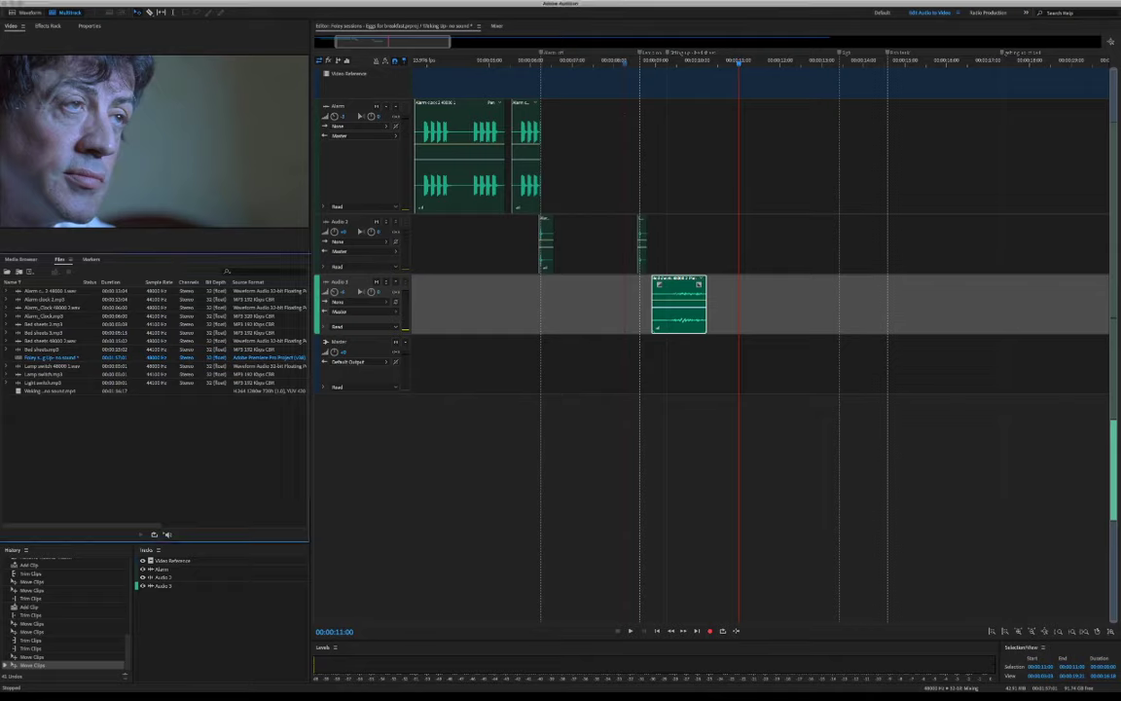
Play the video on past the sitting-up movement, stepping through frames around the shot change, and park the playhead at 00:00:14:18
{"action": "key", "text": "space"}
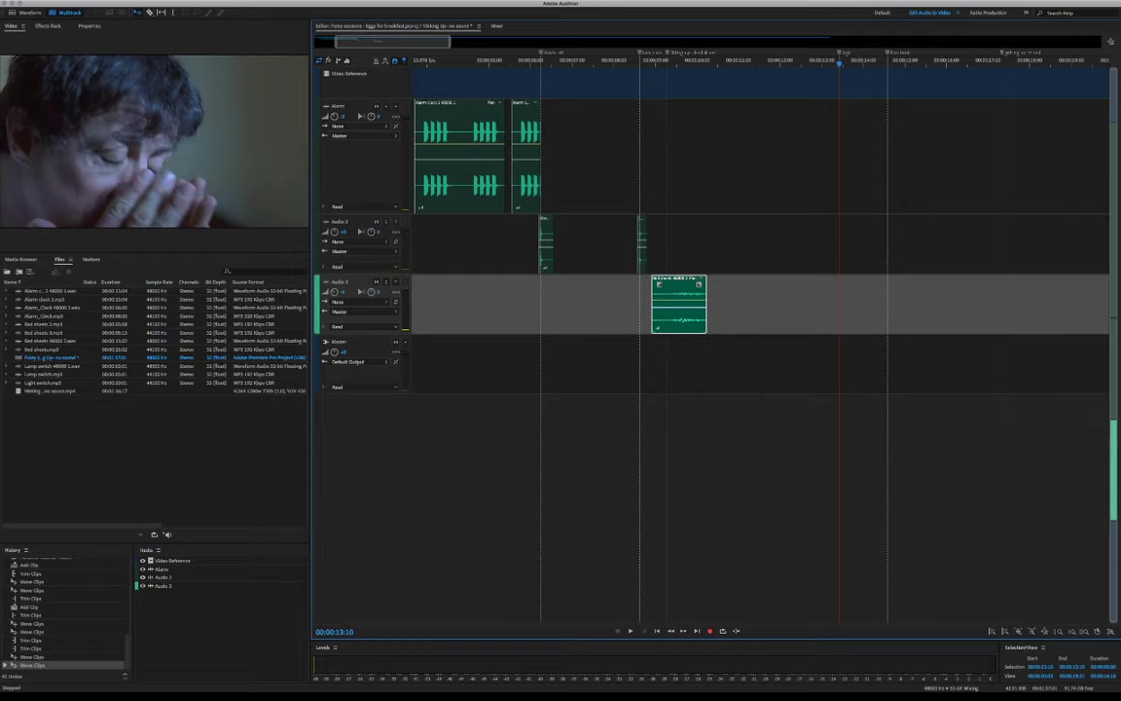
{"action": "key", "text": "space"}
{"action": "key", "text": "space"}
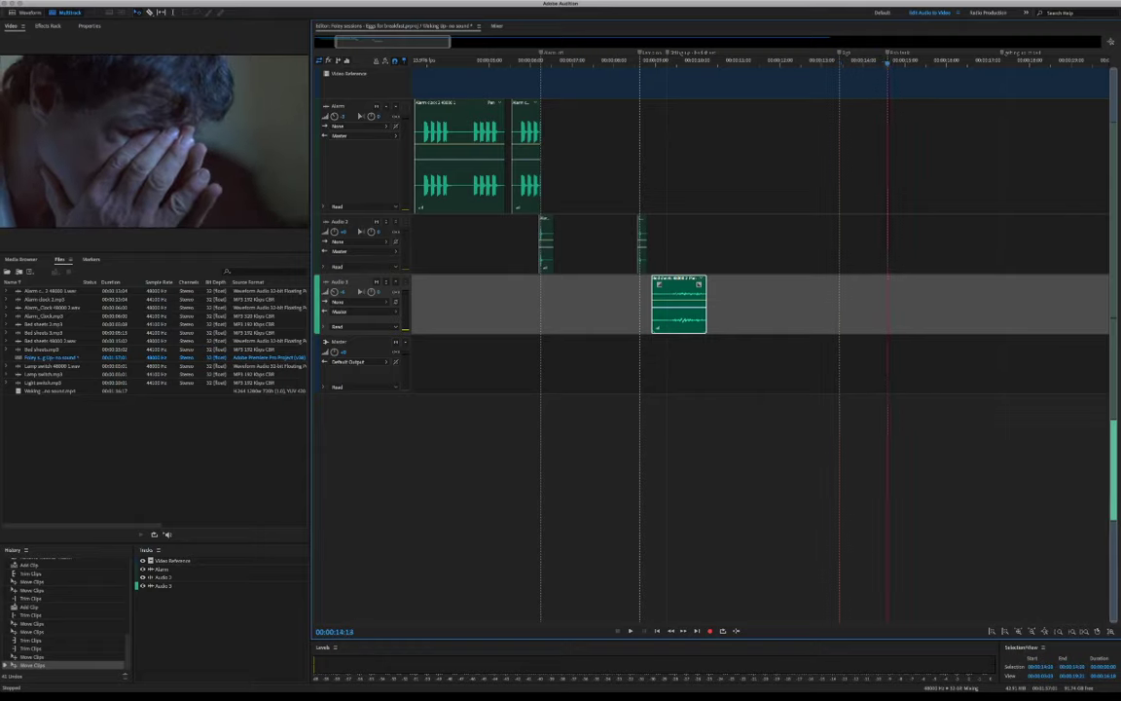
{"action": "key", "text": "Left"}
{"action": "key", "text": "Left"}
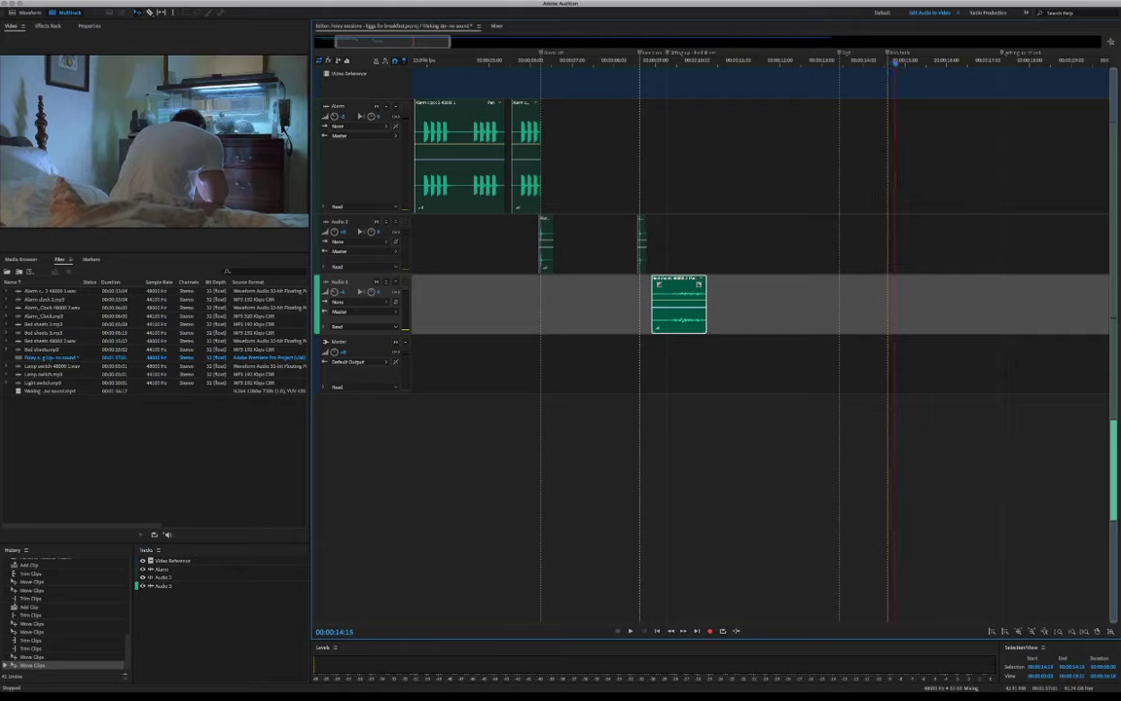
{"action": "key", "text": "Right"}
{"action": "key", "text": "Right"}
{"action": "key", "text": "Right"}
{"action": "left_click", "coordinate": [154, 453]}
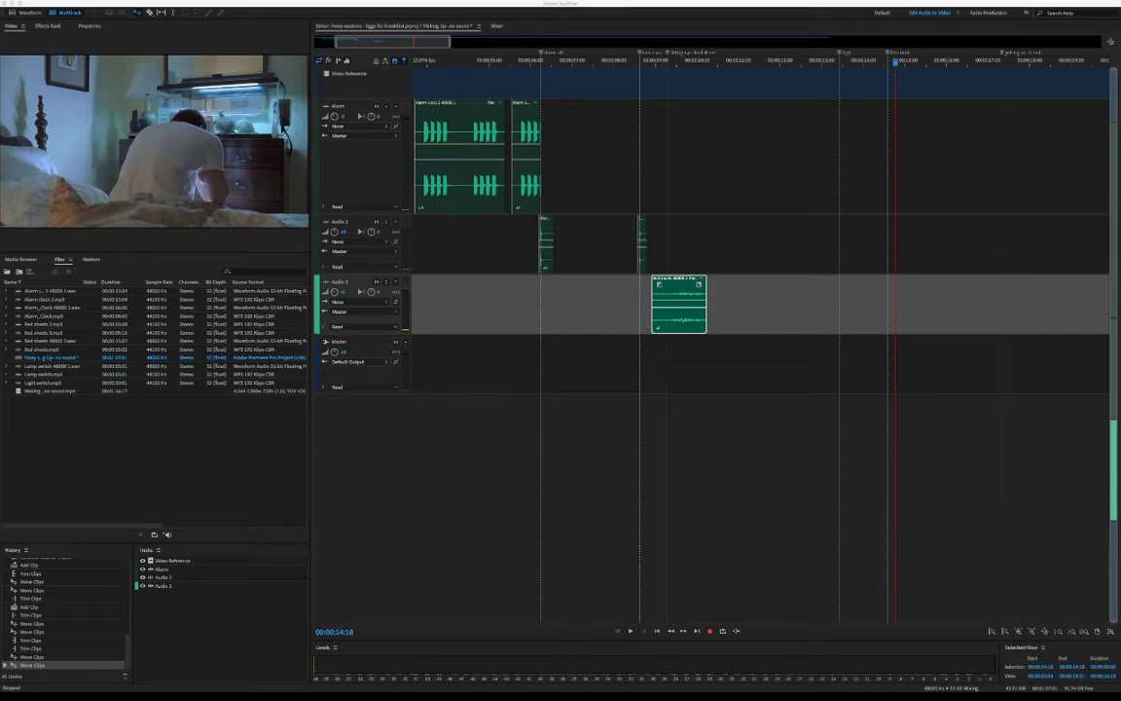
Import Fish tank.mp3 and add it to a new track below Audio 3, undoing the first placement
{"action": "key", "text": "Return"}
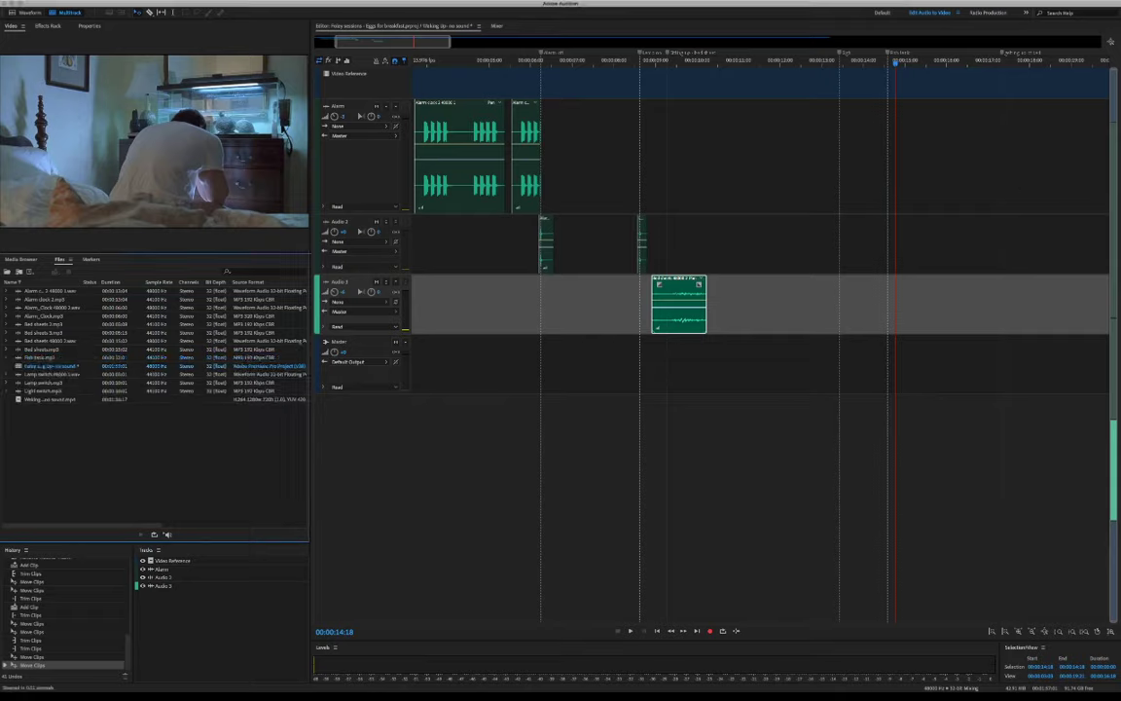
{"action": "left_click_drag", "start_coordinate": [41, 357], "coordinate": [755, 374]}
{"action": "key", "text": "super+z"}
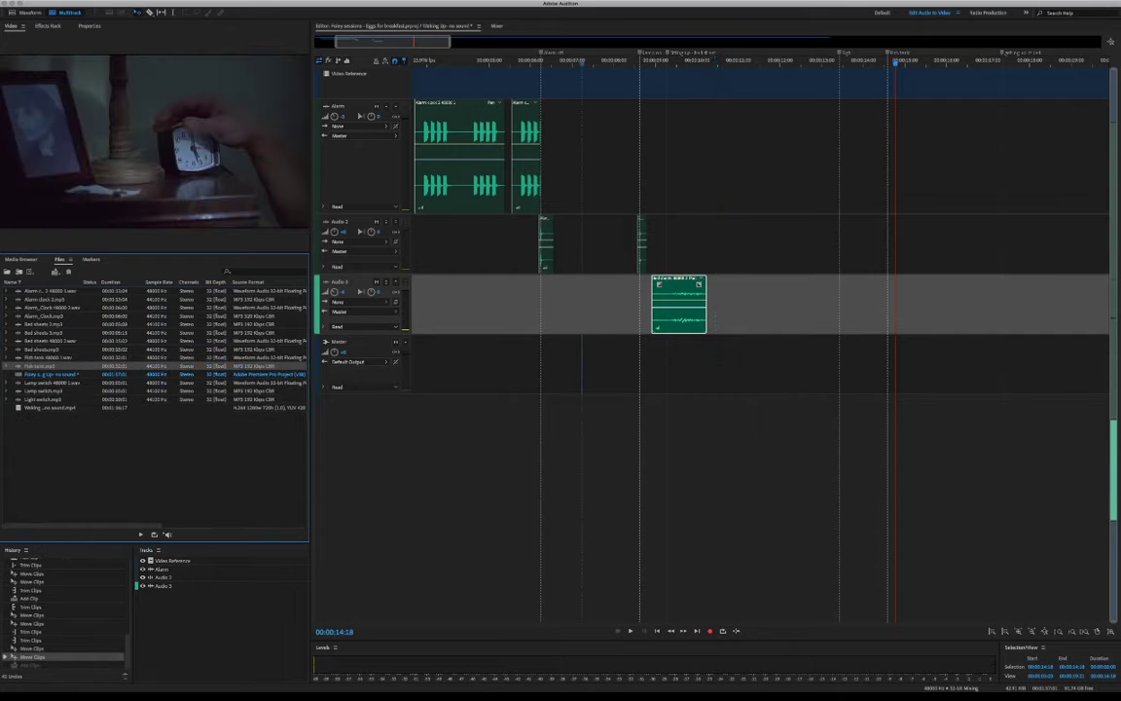
{"action": "left_click_drag", "start_coordinate": [39, 366], "coordinate": [581, 366]}
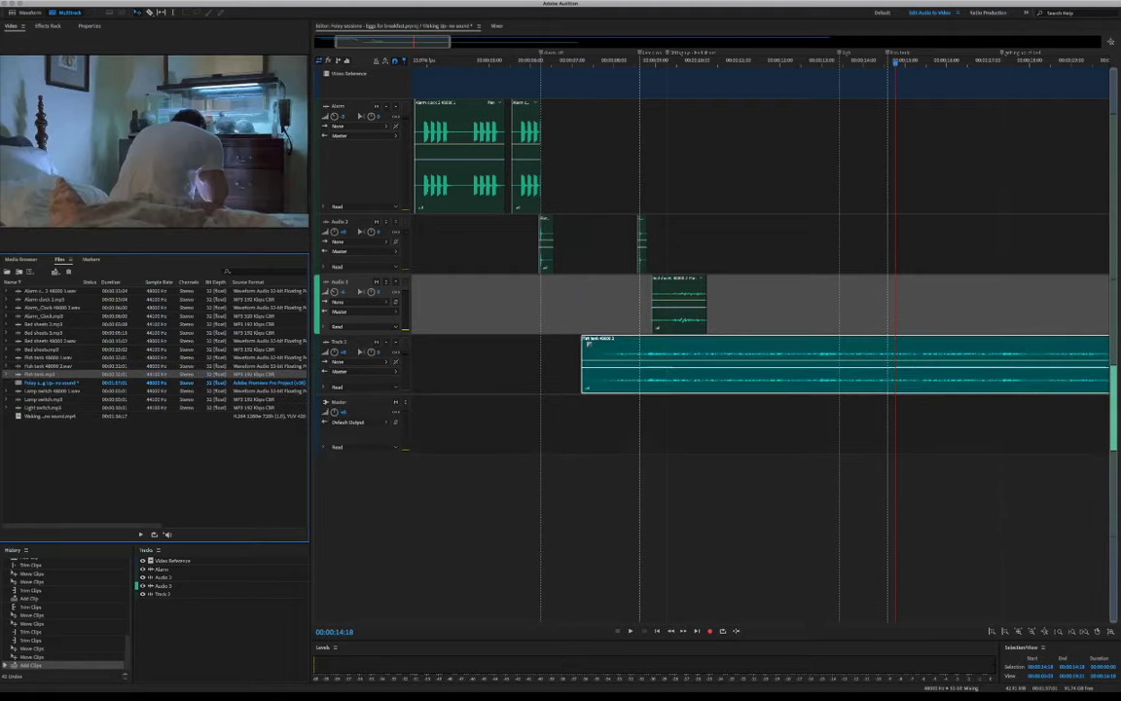
Move the Fish tank clip later so that it starts just before the getting-out-of-bed marker
{"action": "key", "text": "minus"}
{"action": "key", "text": "minus"}
{"action": "key", "text": "minus"}
{"action": "key", "text": "minus"}
{"action": "key", "text": "minus"}
{"action": "key", "text": "minus"}
{"action": "key", "text": "minus"}
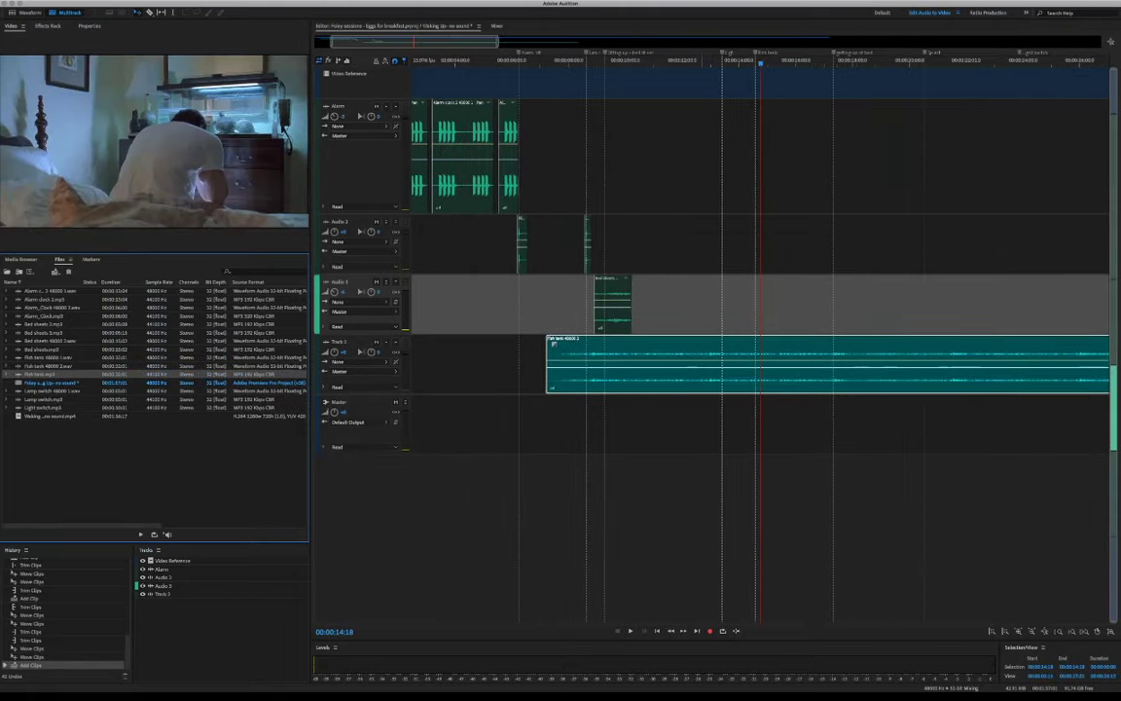
{"action": "scroll", "coordinate": [711, 331], "scroll_direction": "down", "scroll_amount": 2}
{"action": "left_click_drag", "start_coordinate": [546, 339], "coordinate": [695, 338]}
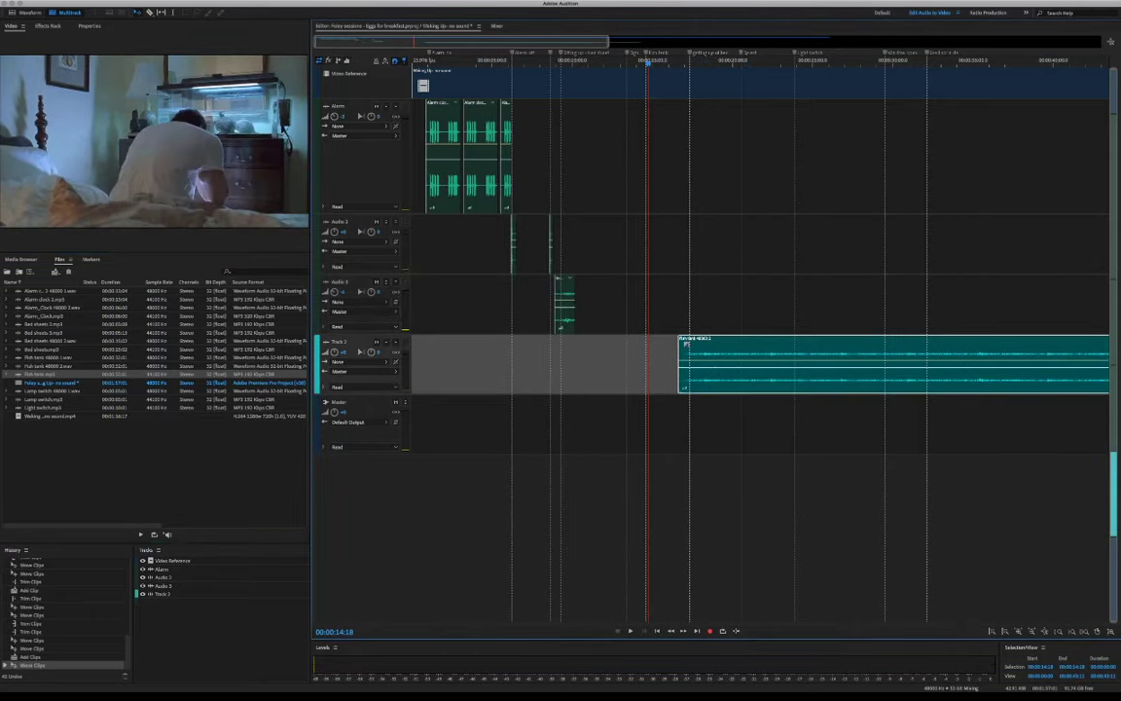
Lower the fish tank track's volume in stages, playing it against the turtle shot to judge the level
{"action": "key", "text": "space"}
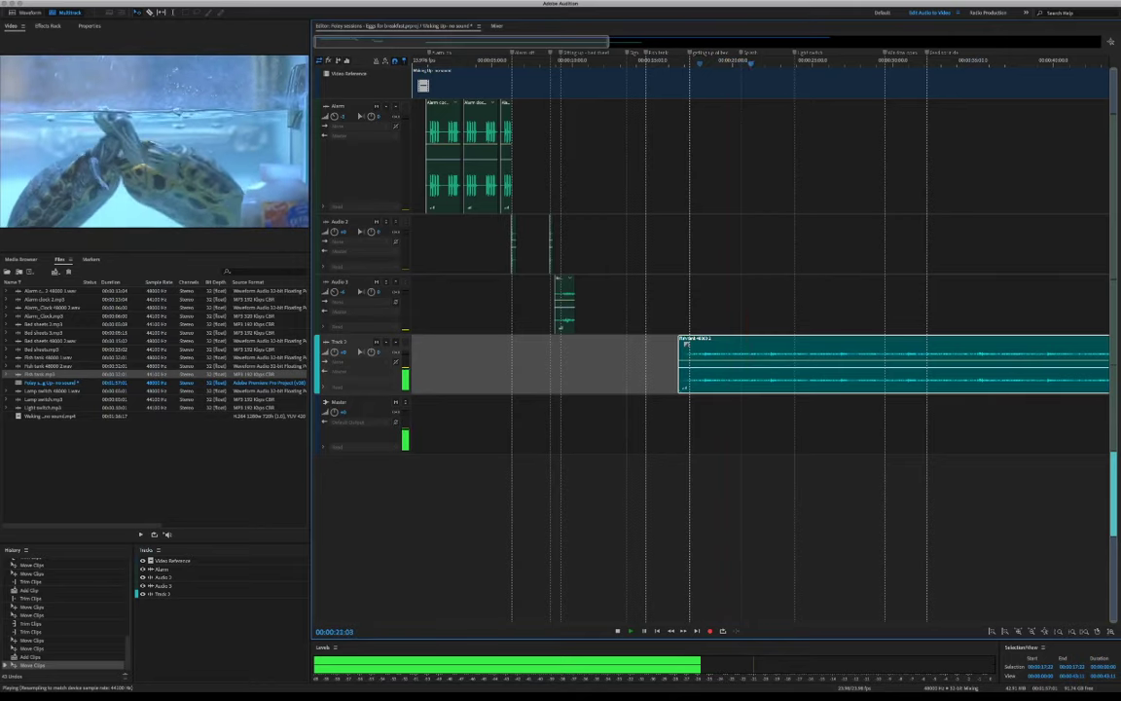
{"action": "key", "text": "space"}
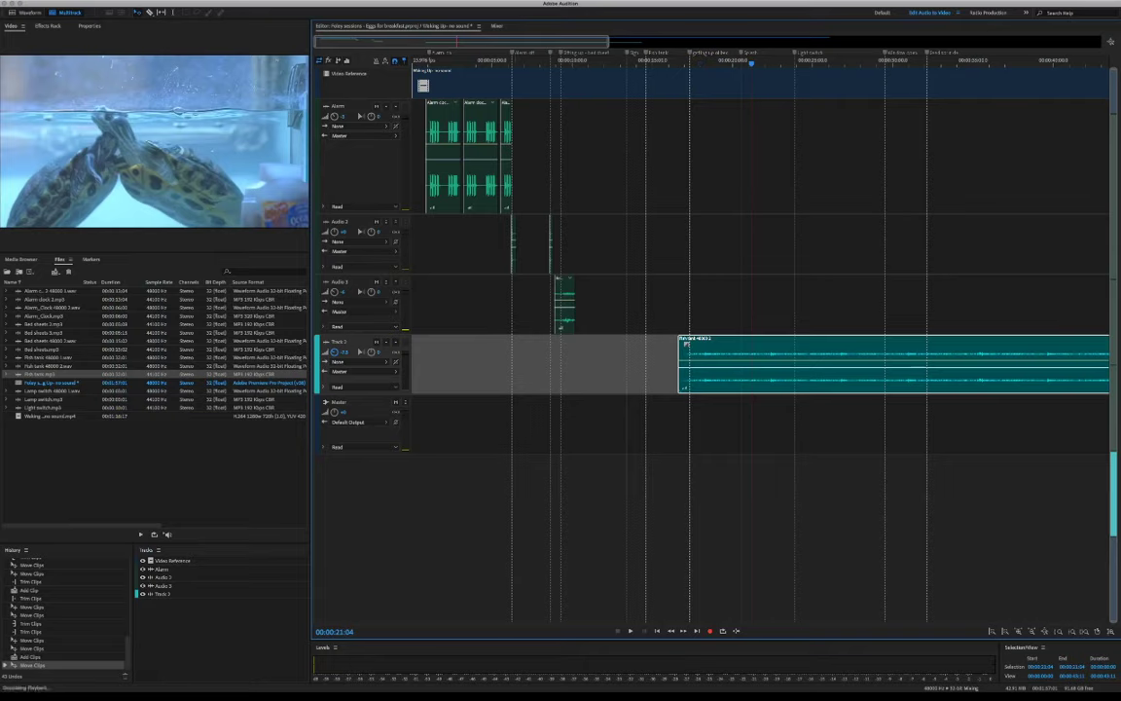
{"action": "key", "text": "space"}
{"action": "key", "text": "space"}
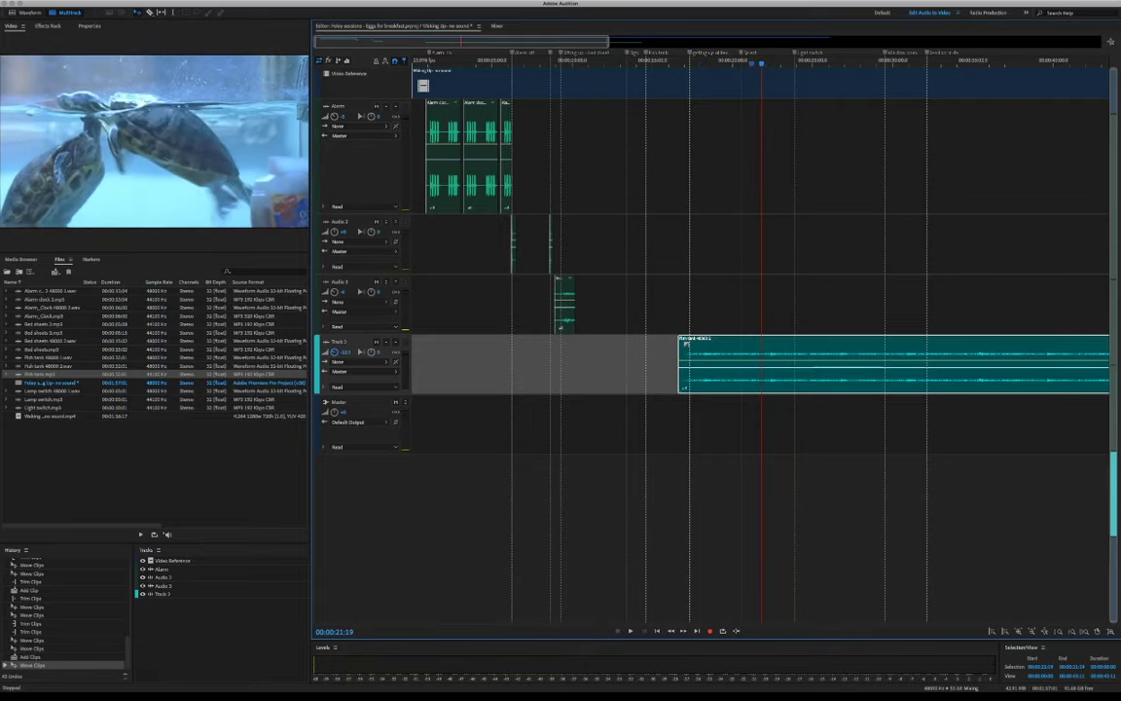
{"action": "key", "text": "space"}
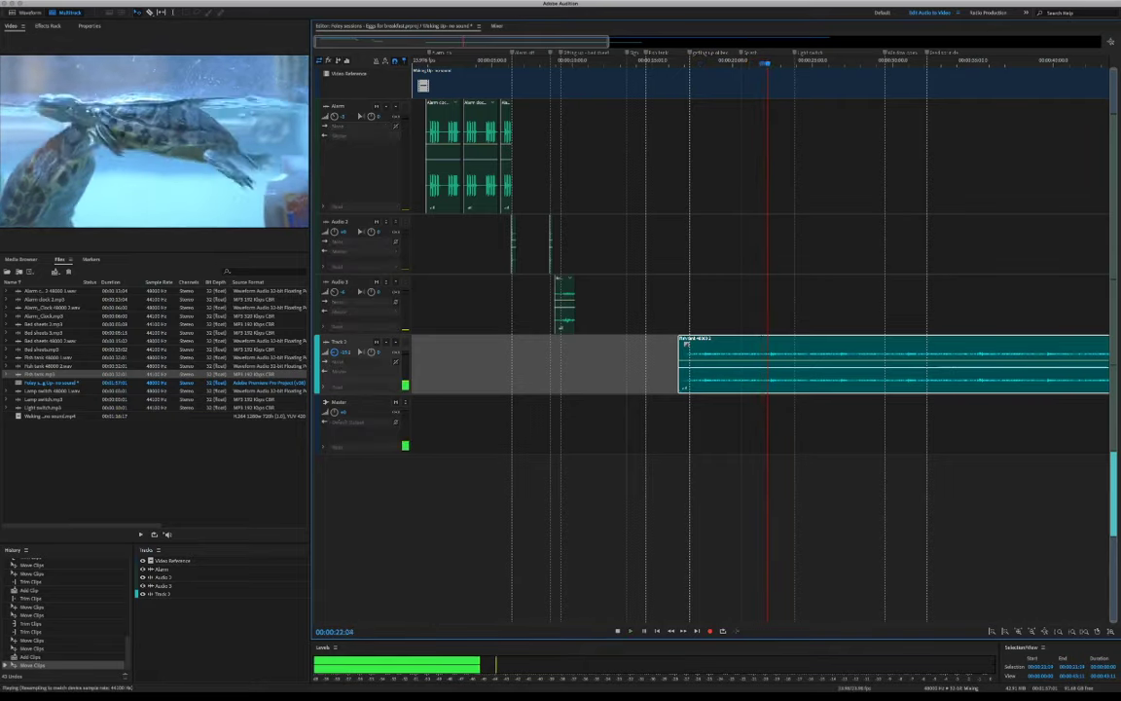
{"action": "key", "text": "space"}
Move the Fish tank clip to start at the Alarm off marker and play the scene from before it to 00:00:15:16
{"action": "left_click_drag", "start_coordinate": [686, 343], "coordinate": [519, 344]}
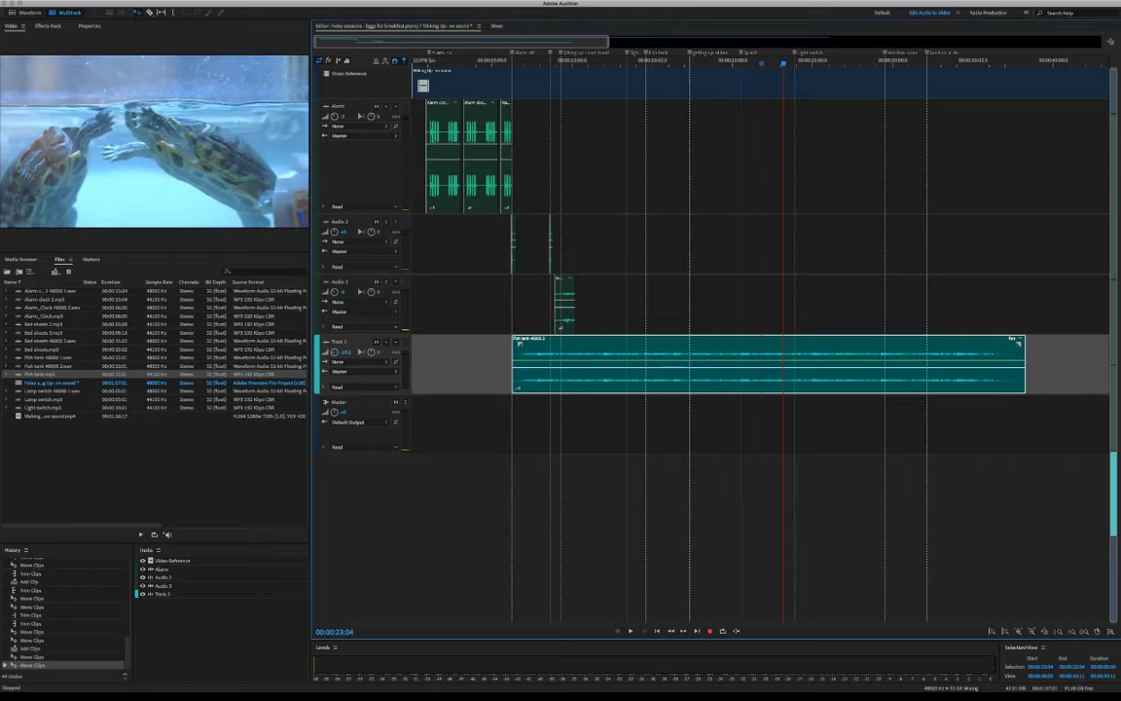
{"action": "left_click_drag", "start_coordinate": [782, 63], "coordinate": [501, 63]}
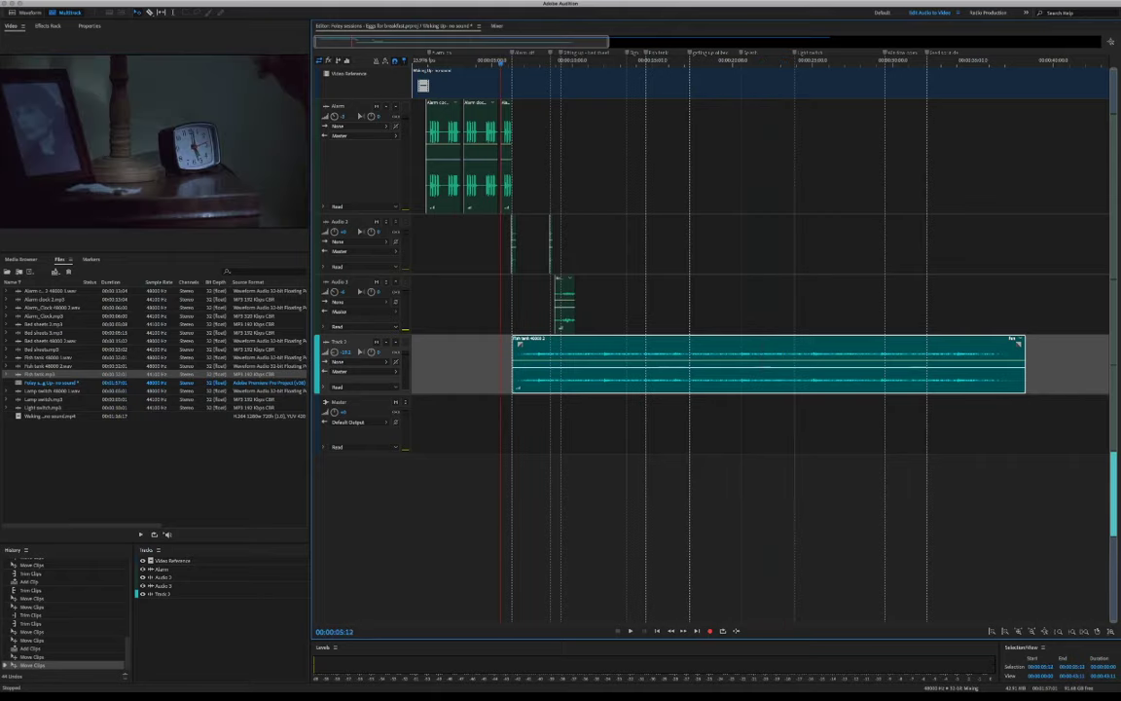
{"action": "key", "text": "space"}
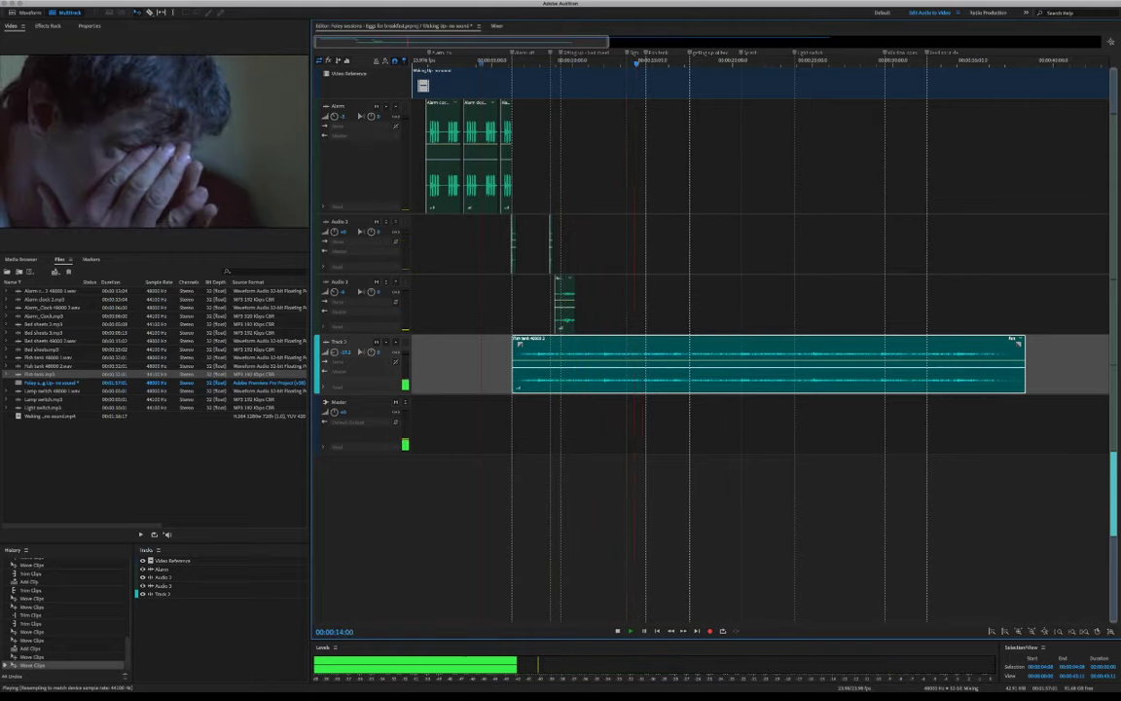
{"action": "key", "text": "space"}
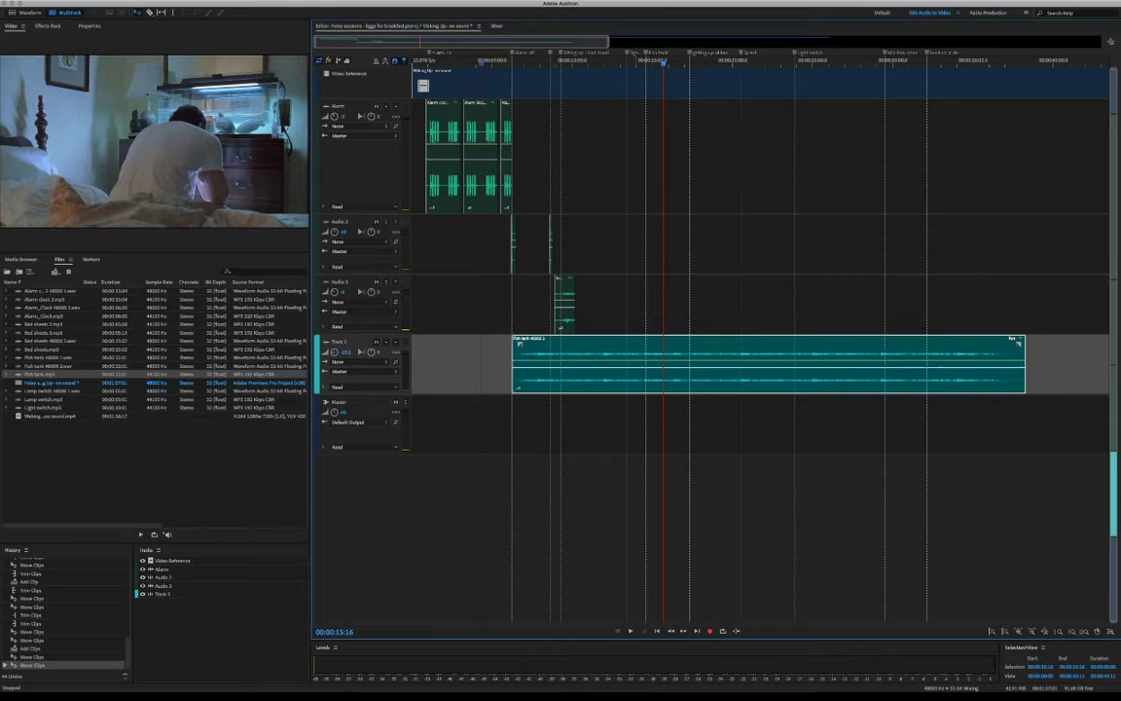
Play the video on past the getting-out-of-bed marker into the turtle shot, stopping at 00:00:20:18
{"action": "key", "text": "space"}
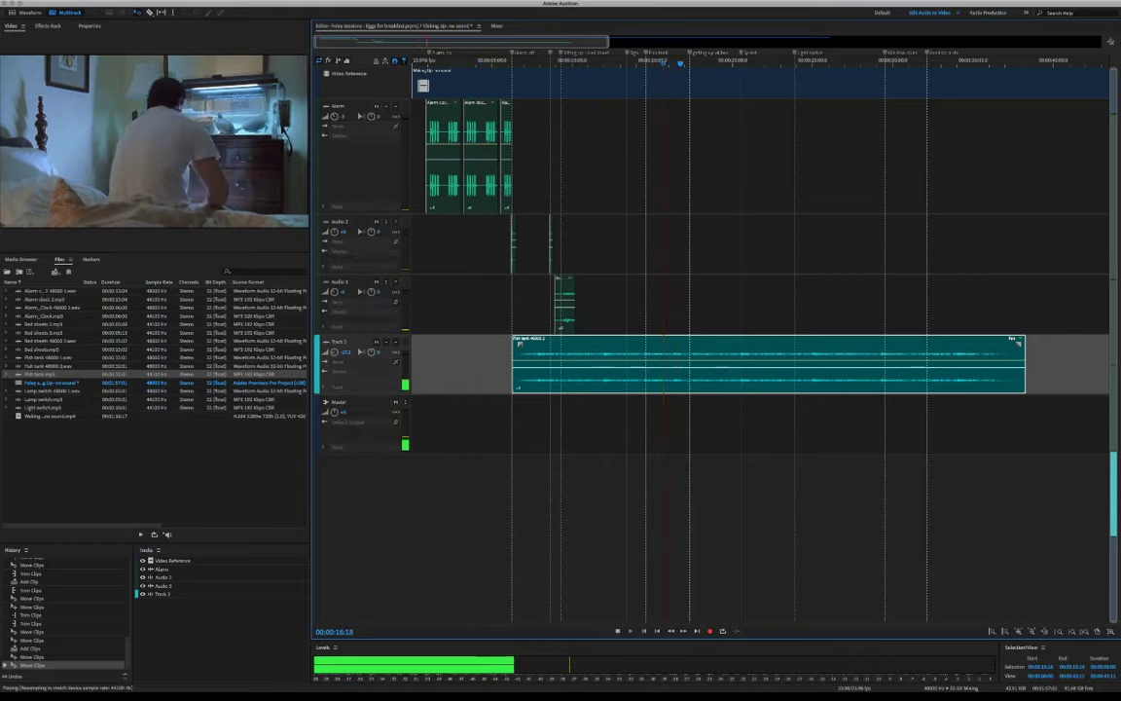
{"action": "key", "text": "space"}
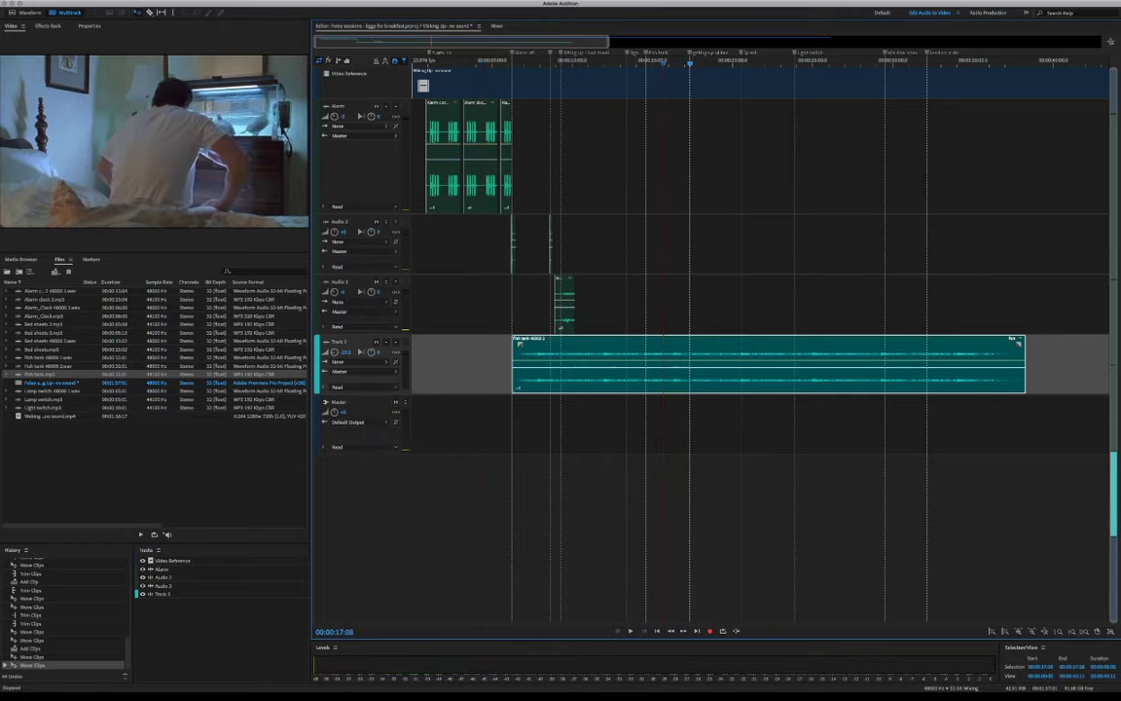
{"action": "key", "text": "space"}
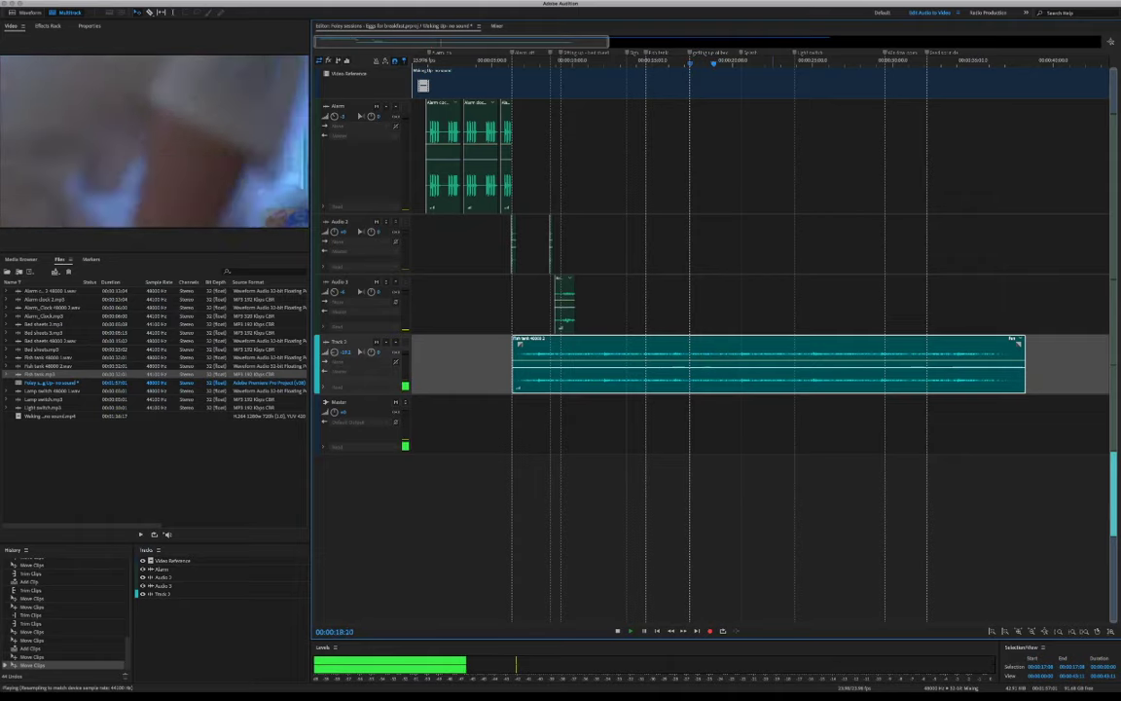
{"action": "key", "text": "space"}
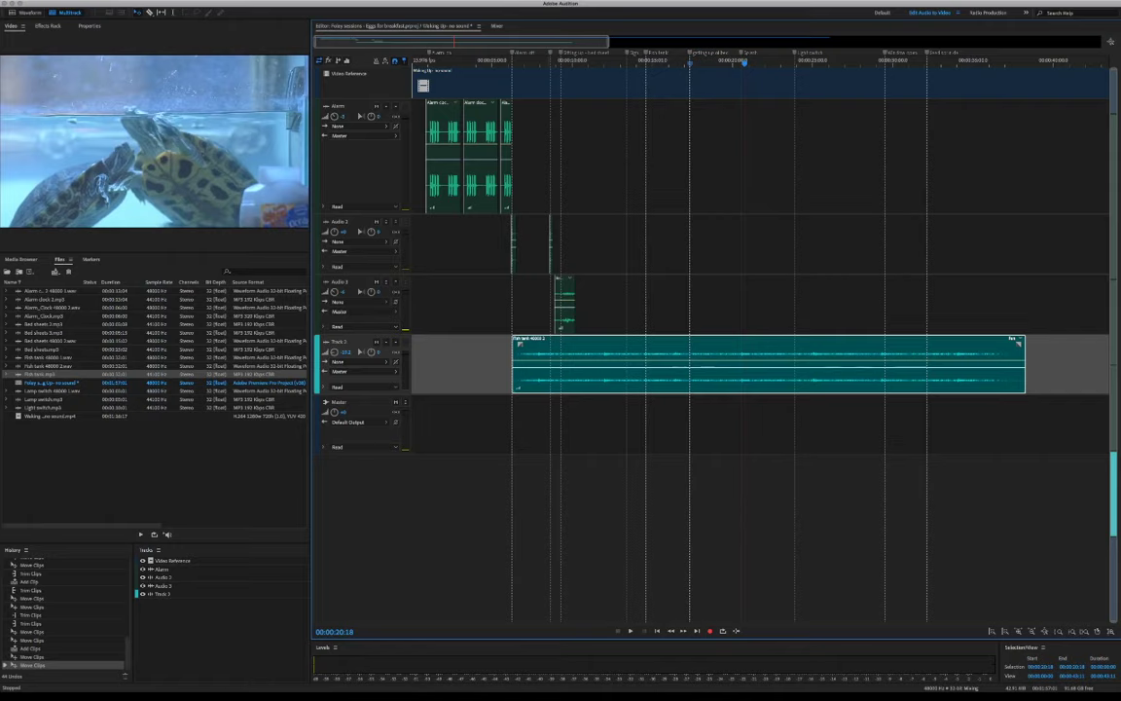
Import the Splash 1, Splash 2 and Standing up sounds, and place Standing up.mp3 on Audio 3 at the getting-out-of-bed marker
{"action": "left_click", "coordinate": [154, 470]}
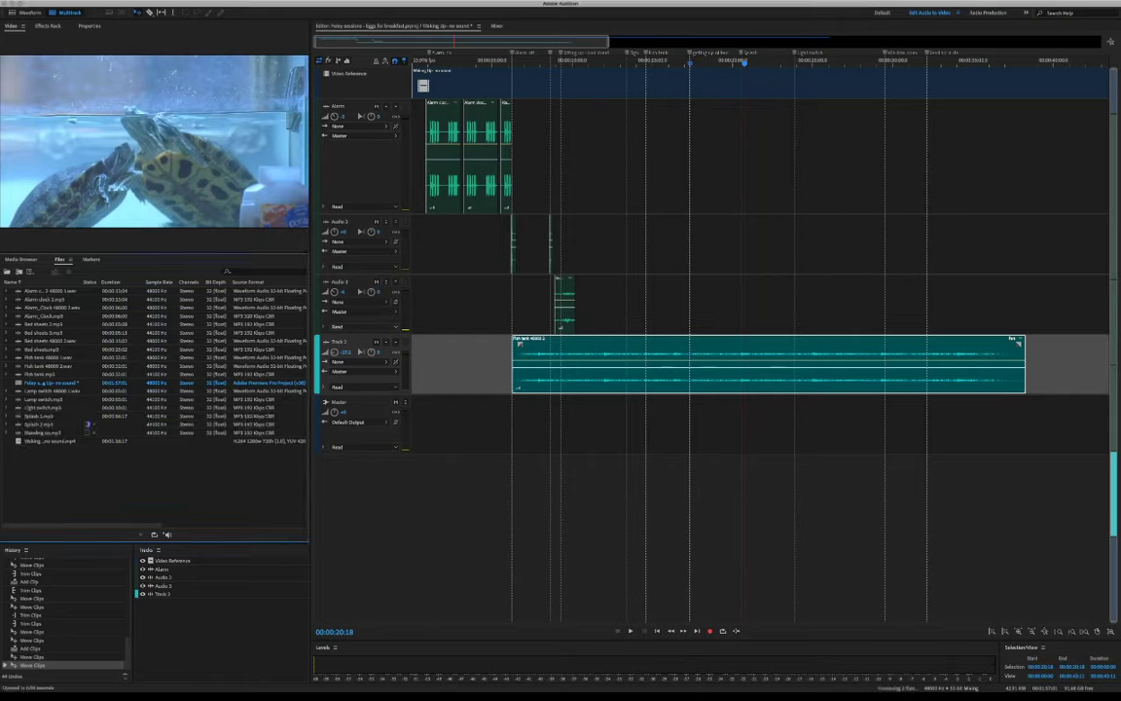
{"action": "left_click", "coordinate": [42, 432]}
{"action": "left_click_drag", "start_coordinate": [43, 432], "coordinate": [707, 327]}
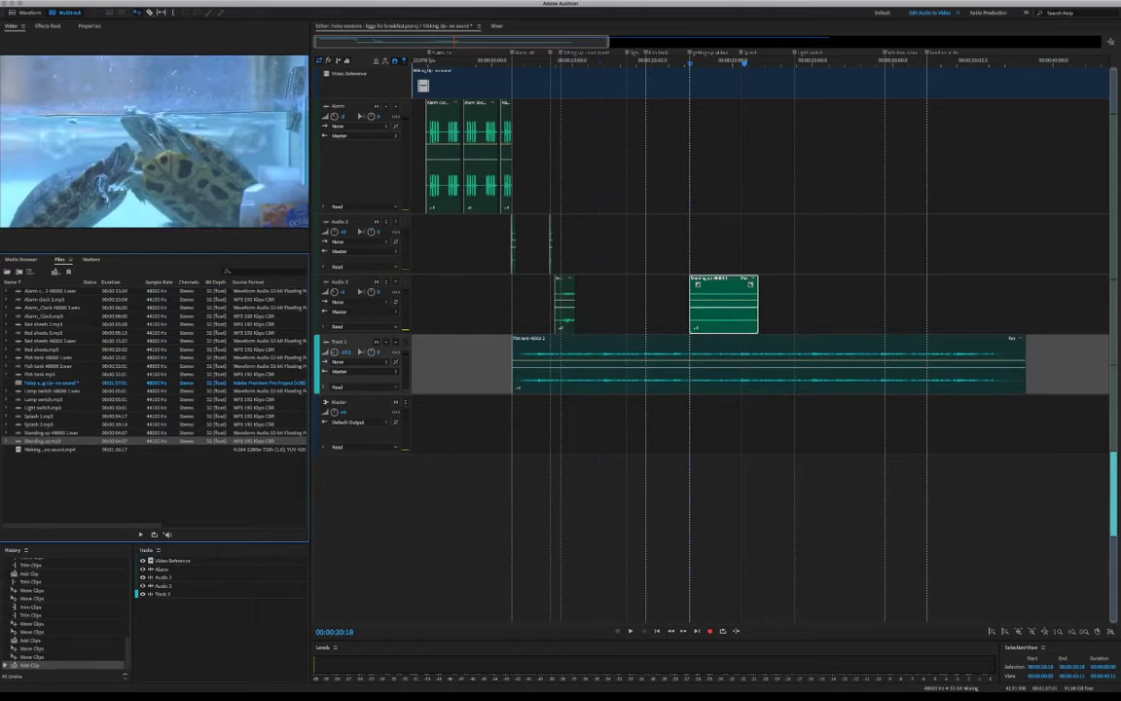
Play the Standing up clip against the video from 00:00:15:16 to check its sync with the movement
{"action": "key", "text": "equal"}
{"action": "key", "text": "equal"}
{"action": "key", "text": "equal"}
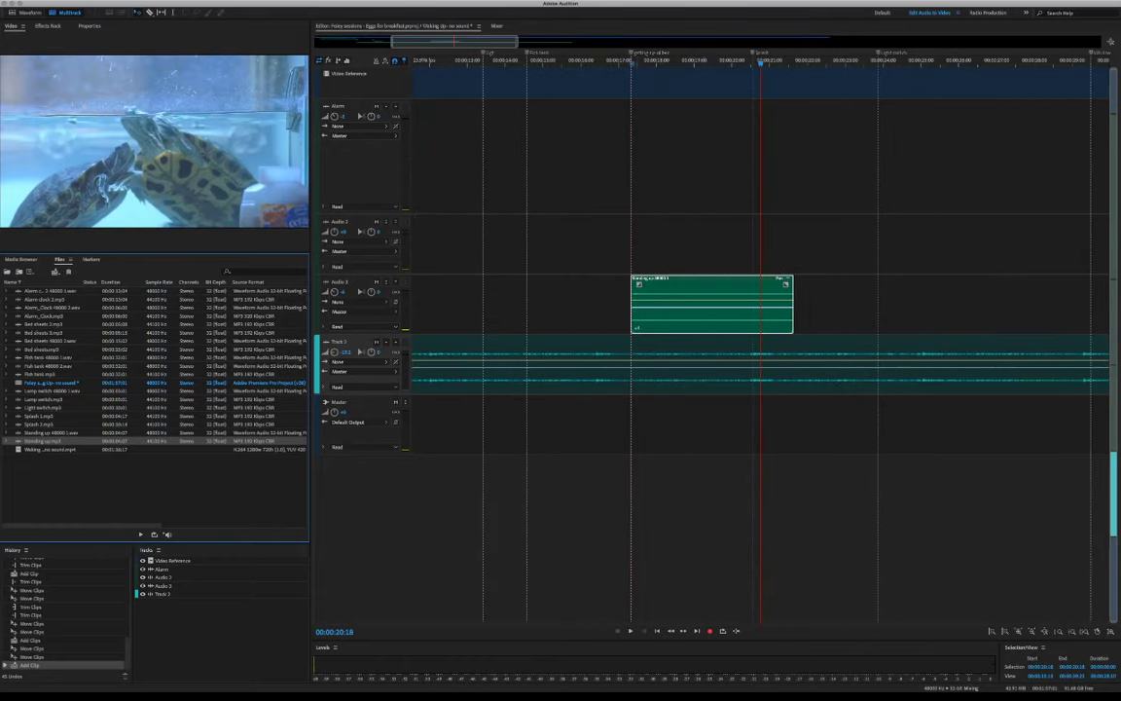
{"action": "left_click_drag", "start_coordinate": [760, 62], "coordinate": [572, 63]}
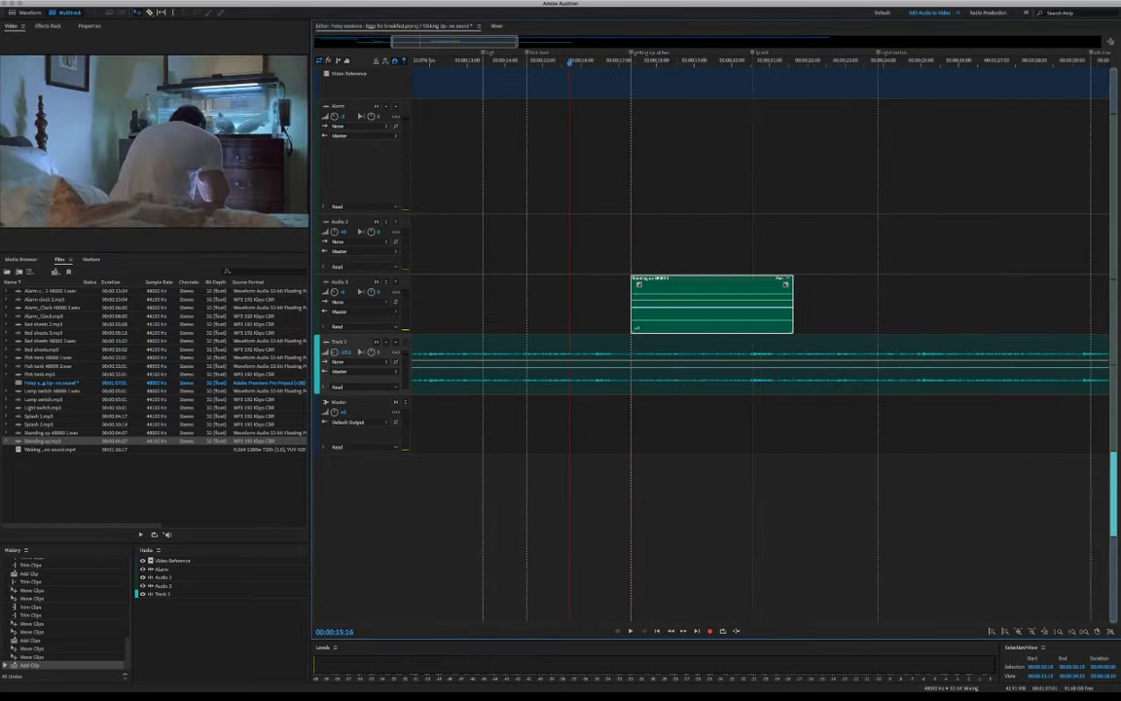
{"action": "key", "text": "space"}
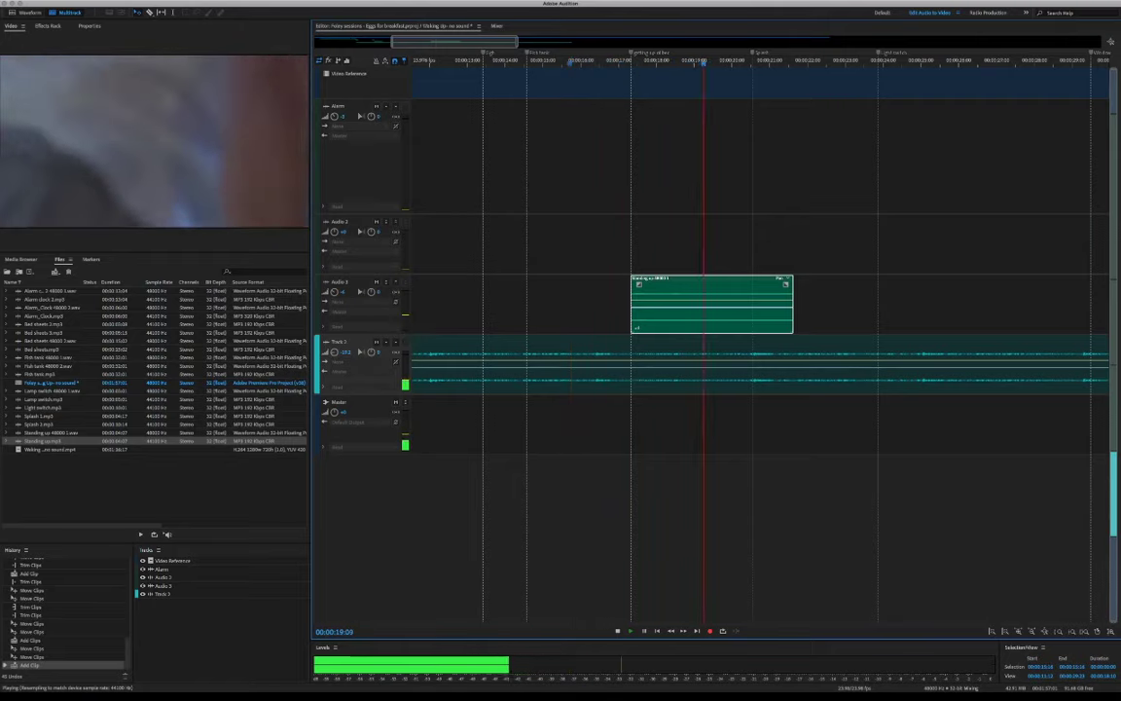
{"action": "key", "text": "space"}
Play the Standing up clip in the waveform editor, delete everything before its last sound, and return to the multitrack session
{"action": "double_click", "coordinate": [706, 313]}
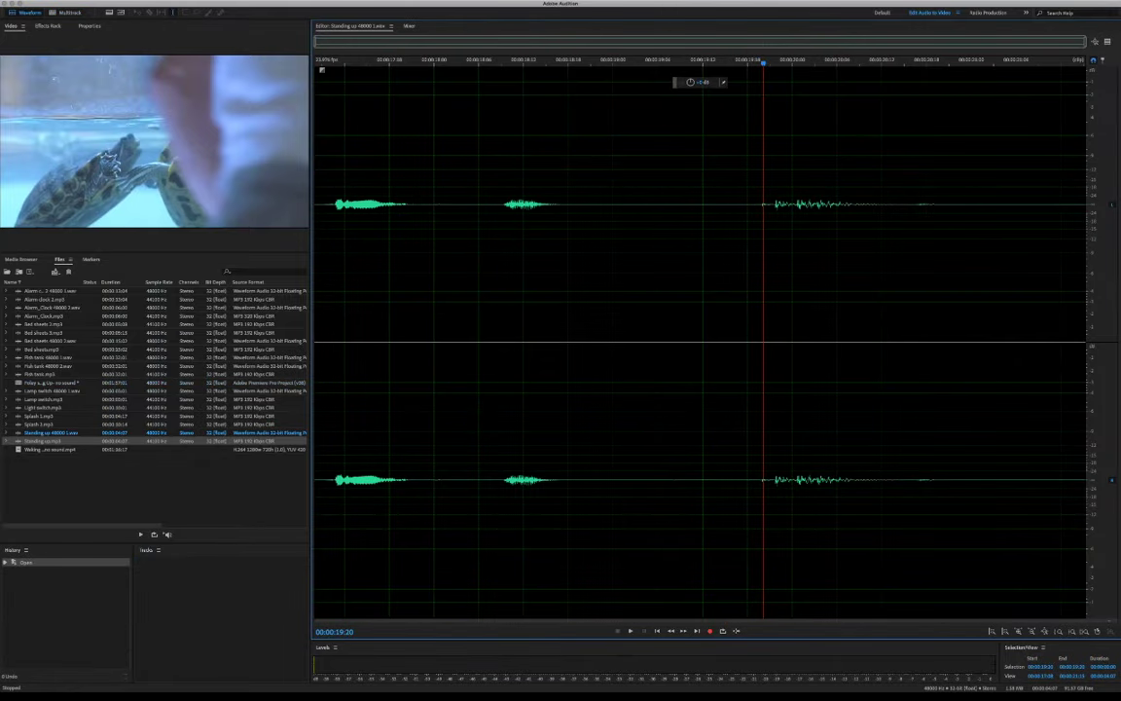
{"action": "key", "text": "space"}
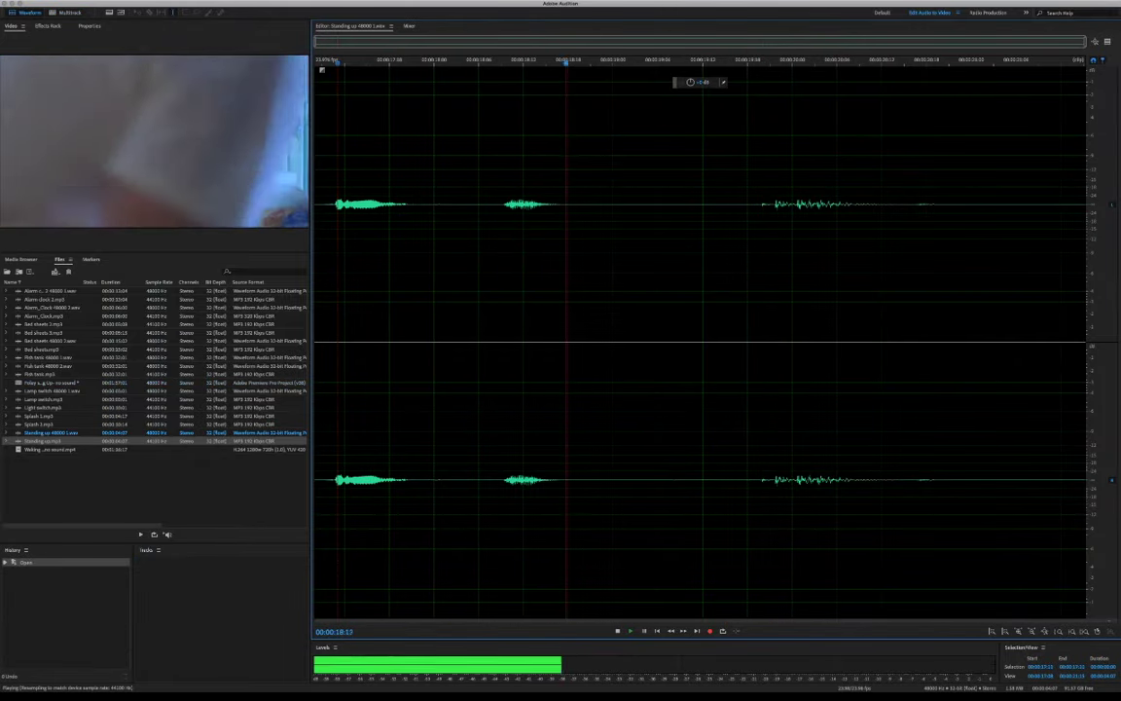
{"action": "key", "text": "space"}
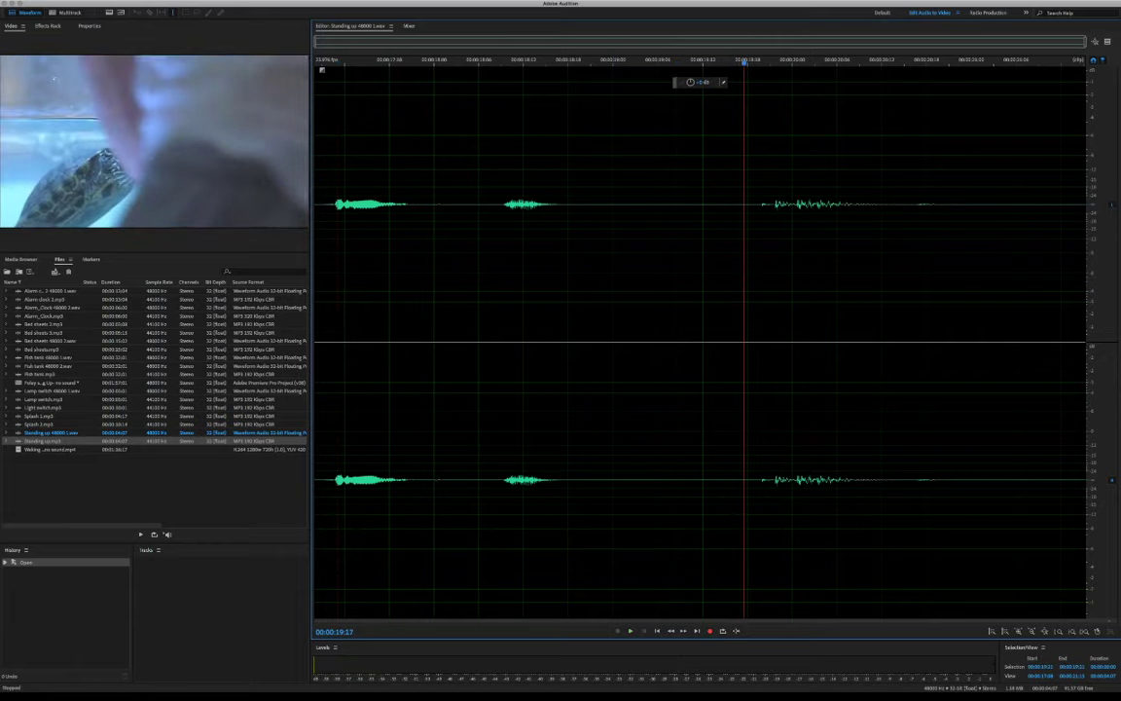
{"action": "left_click", "coordinate": [748, 292]}
{"action": "left_click_drag", "start_coordinate": [747, 292], "coordinate": [315, 292]}
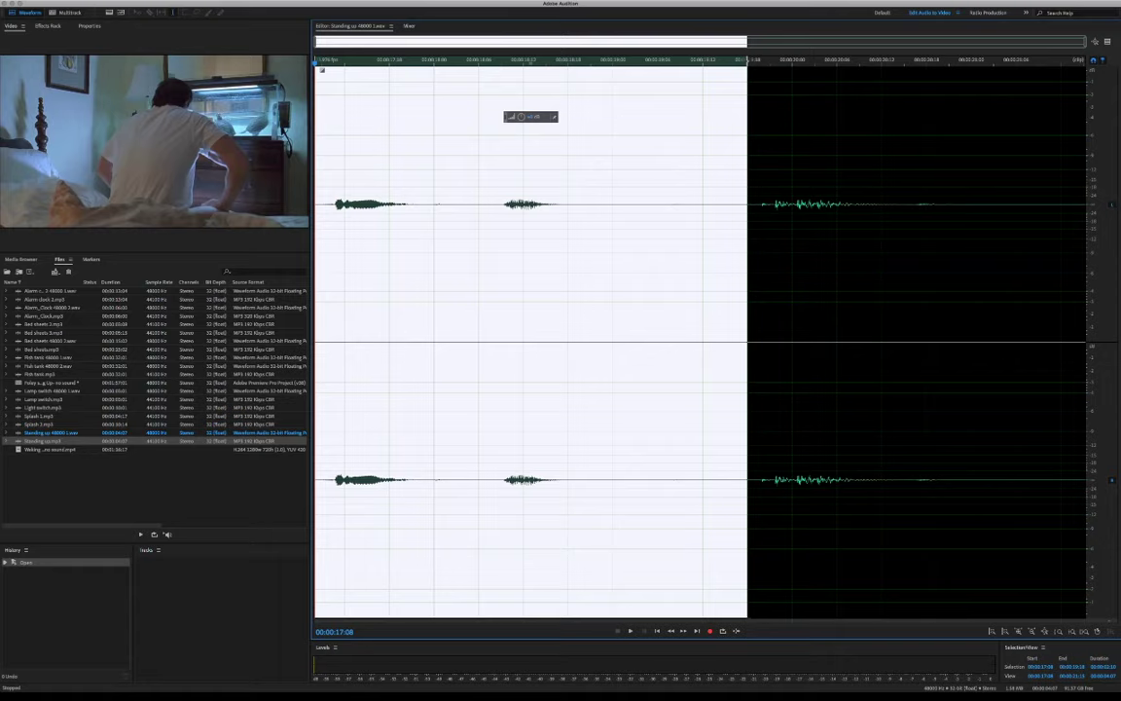
{"action": "key", "text": "Delete"}
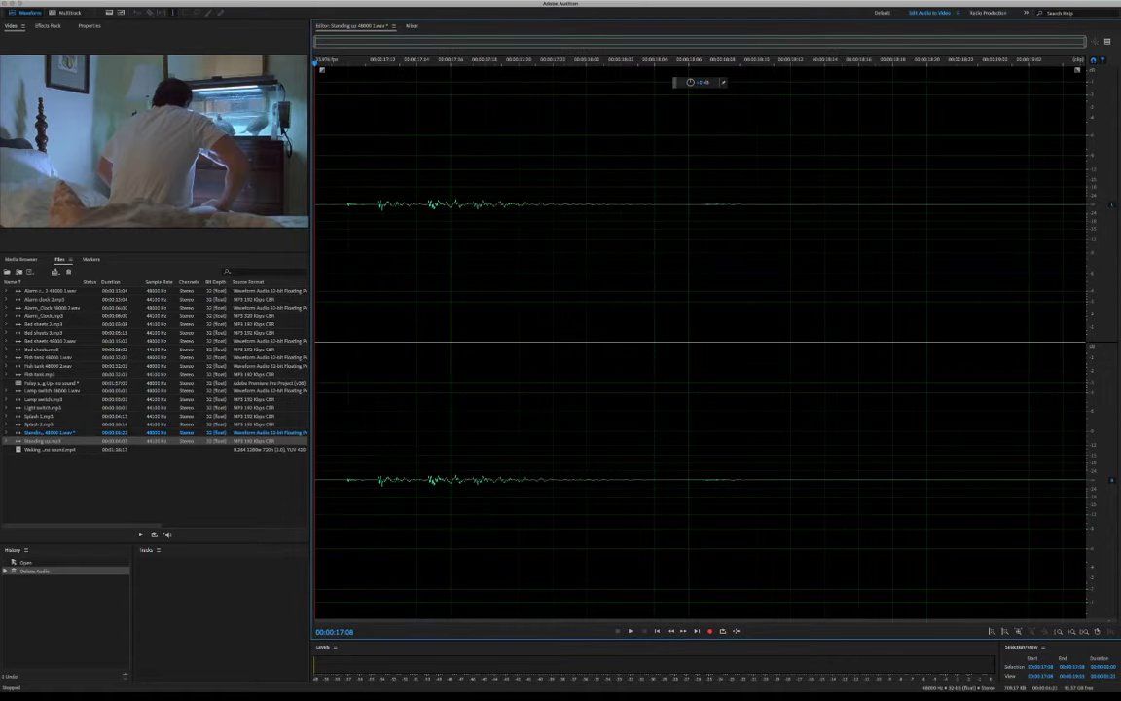
{"action": "key", "text": "0"}
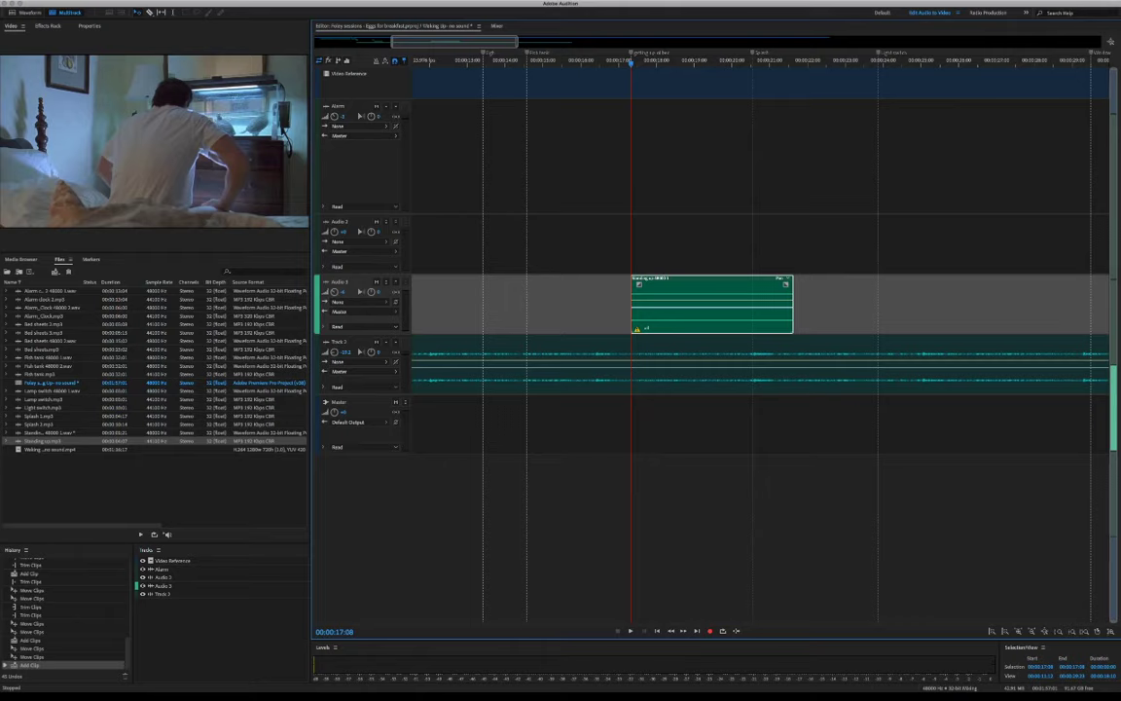
Play the edited Standing up clip against the video and move it from Audio 3 up to Audio 2
{"action": "left_click_drag", "start_coordinate": [631, 64], "coordinate": [577, 64]}
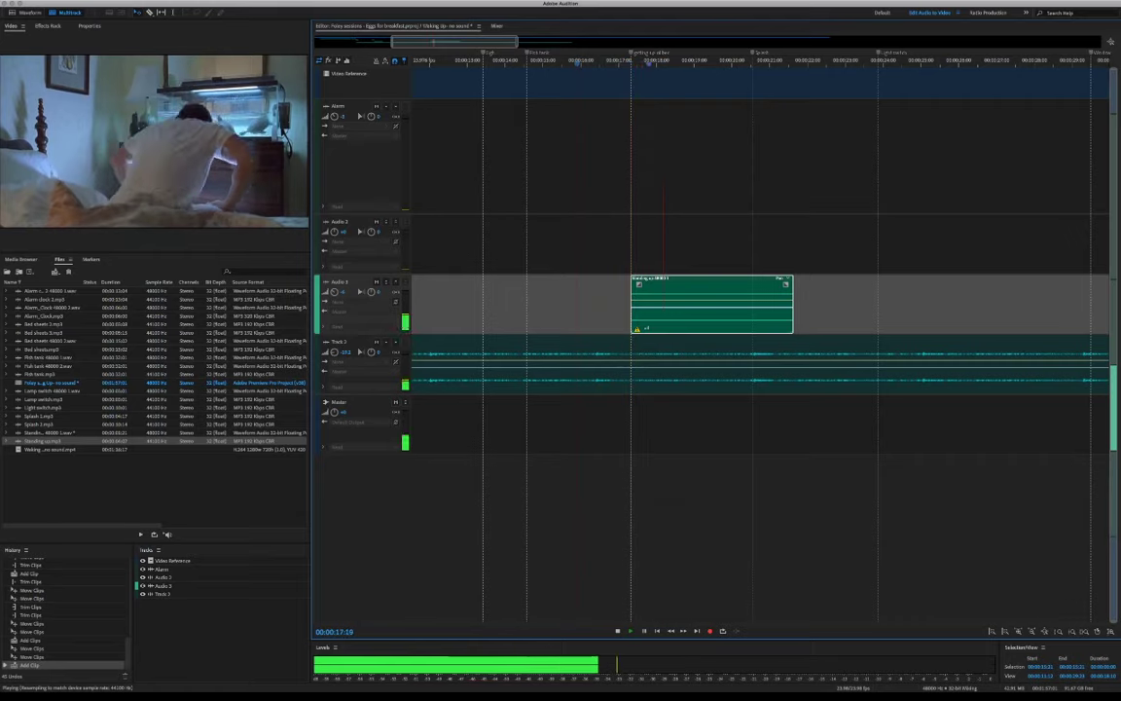
{"action": "key", "text": "space"}
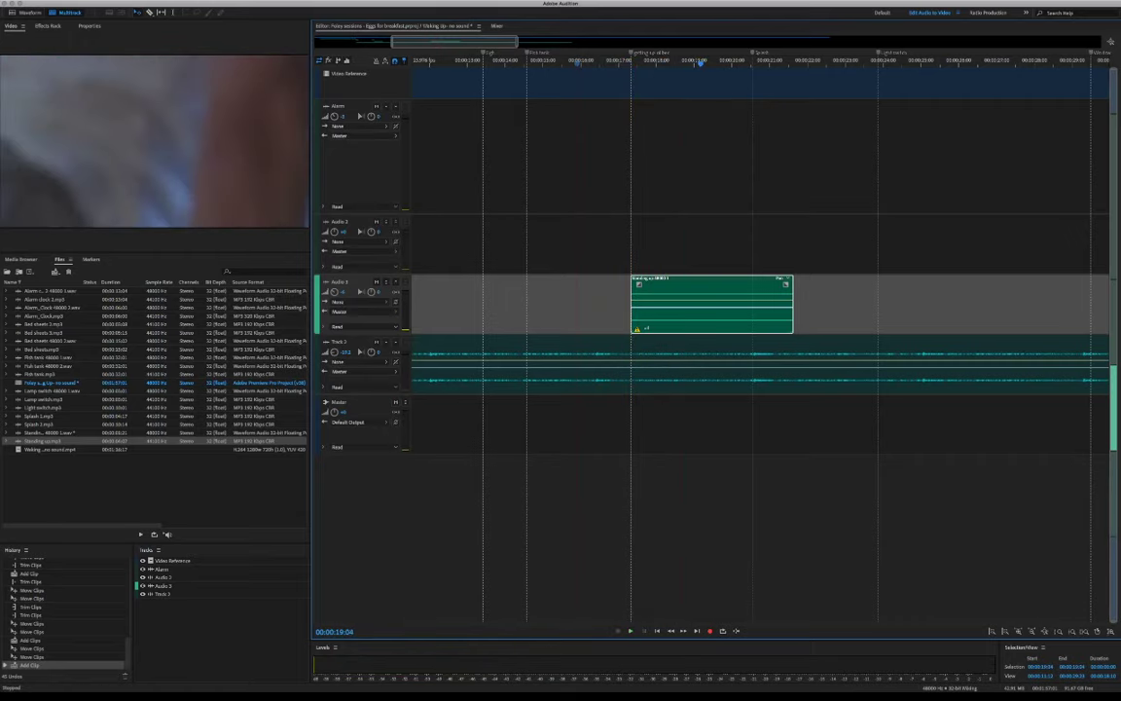
{"action": "left_click_drag", "start_coordinate": [711, 305], "coordinate": [711, 245]}
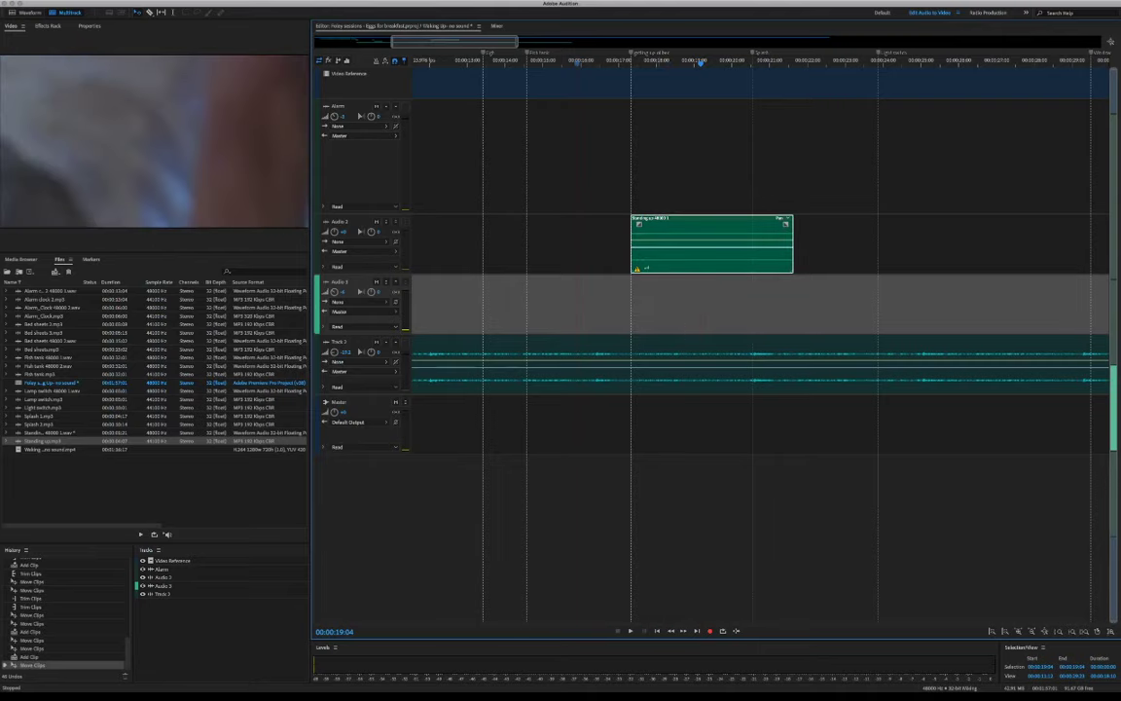
Play the Standing up clip on Audio 2 from just before the getting-out-of-bed marker and stop at 00:00:20:12
{"action": "left_click", "coordinate": [606, 63]}
{"action": "key", "text": "space"}
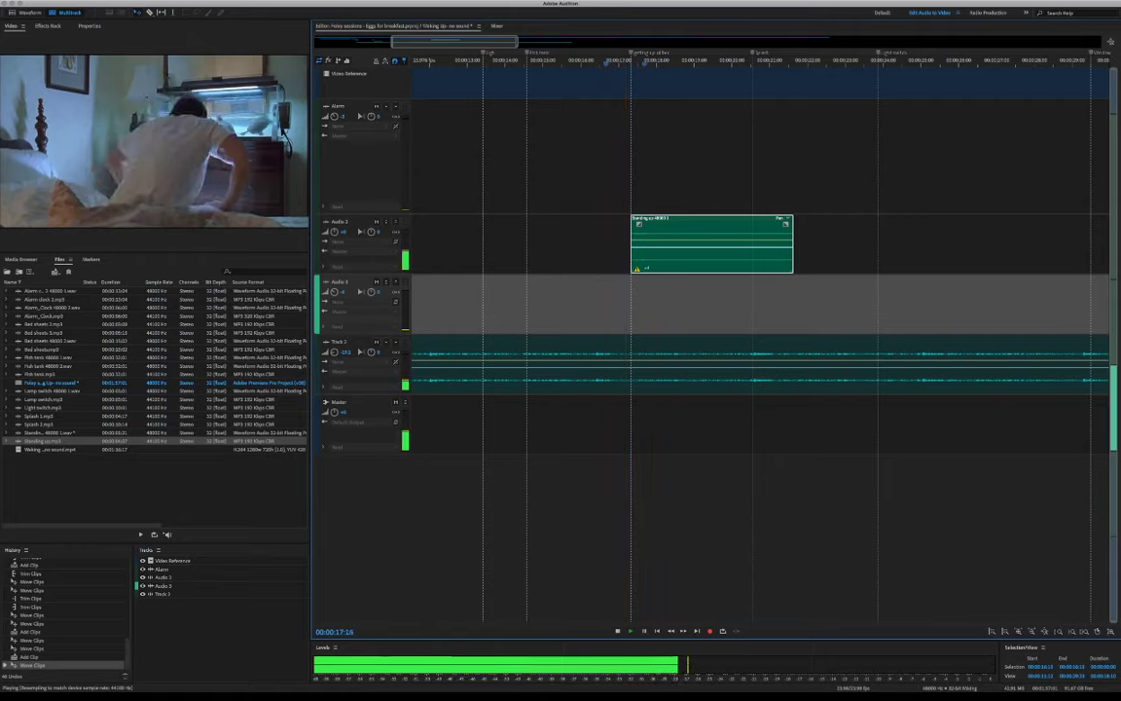
{"action": "key", "text": "space"}
{"action": "key", "text": "space"}
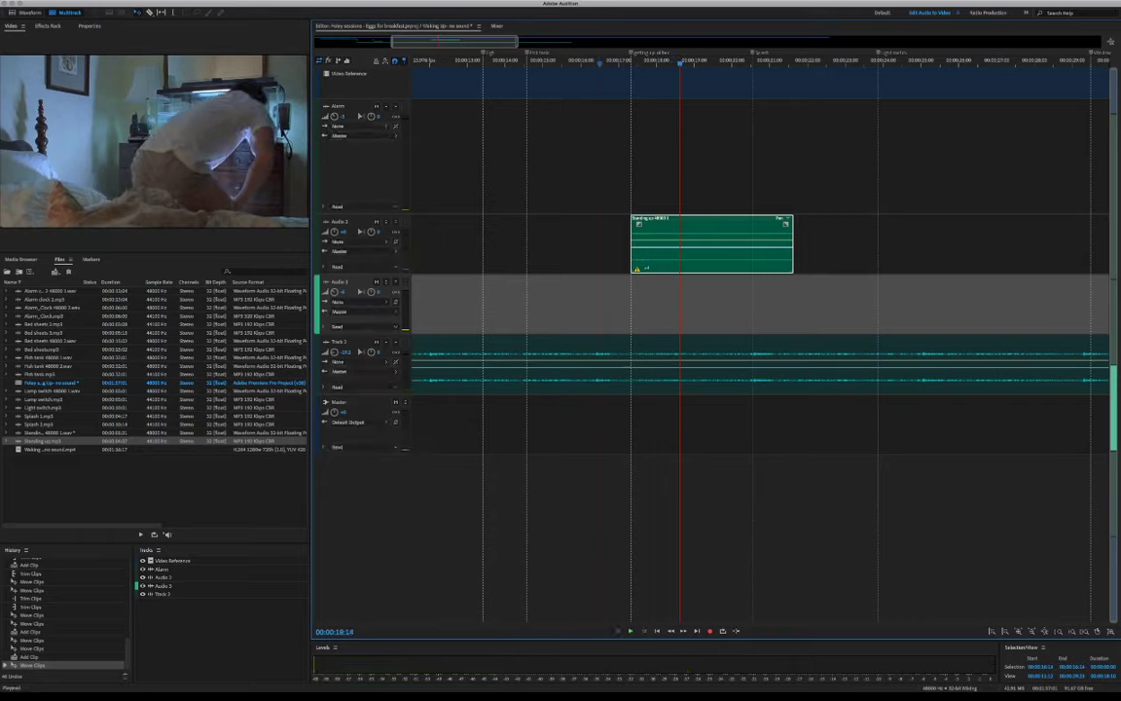
{"action": "key", "text": "space"}
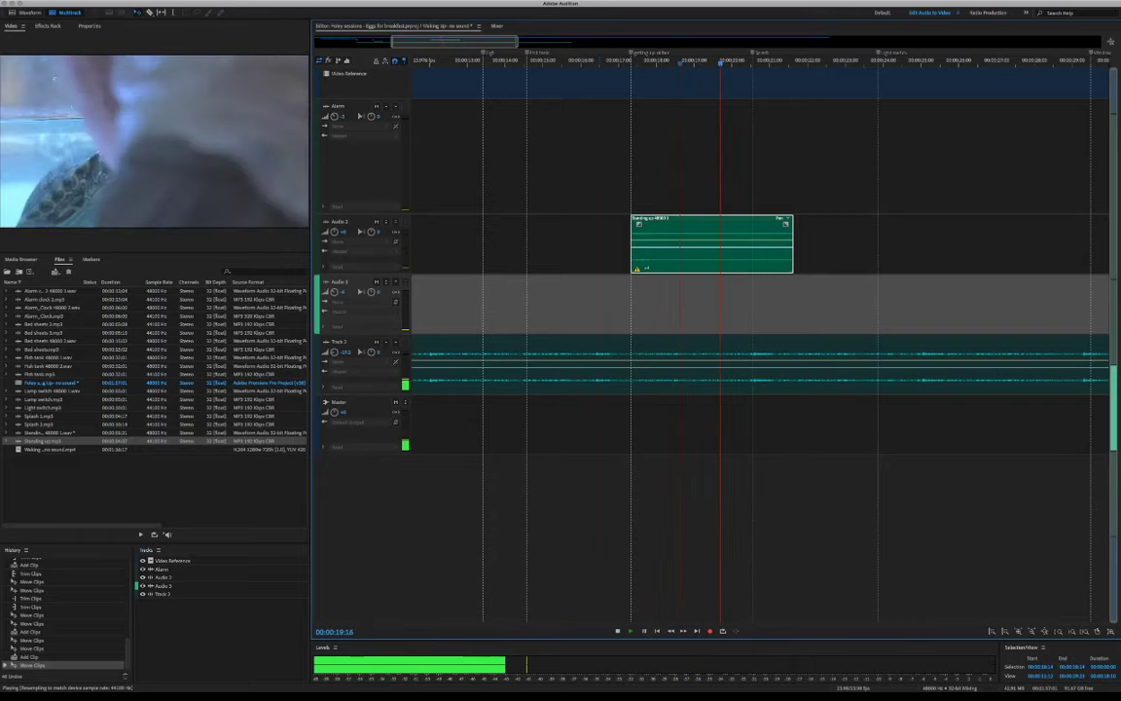
{"action": "key", "text": "space"}
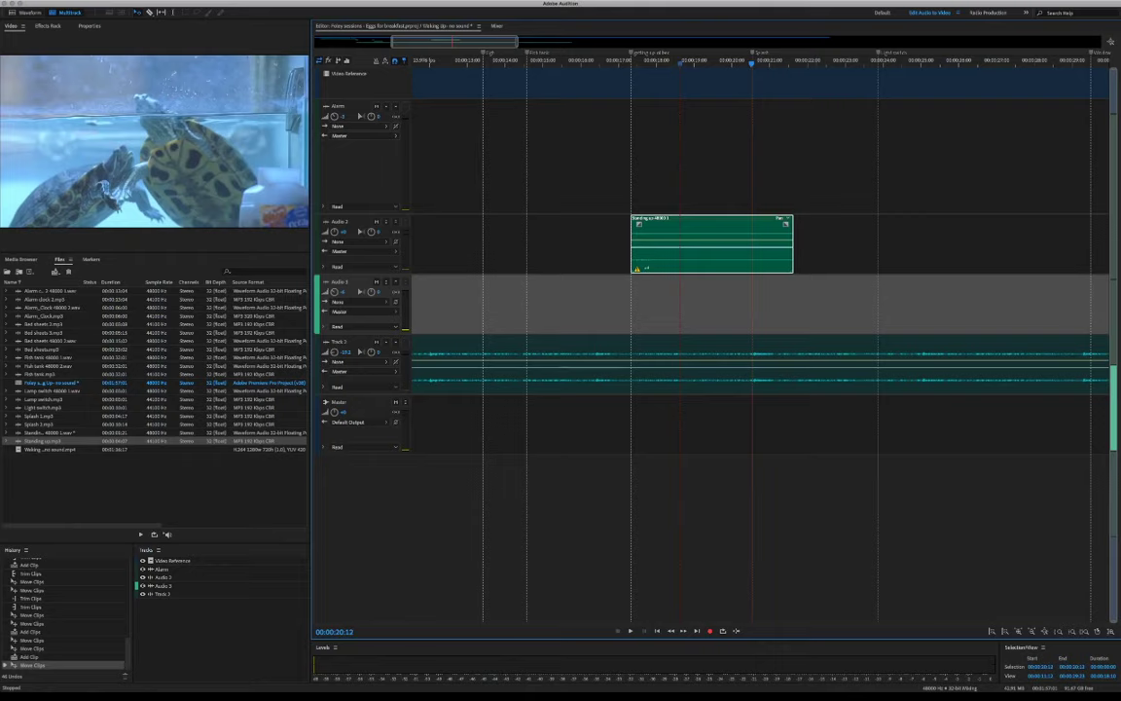
Trim the end of the Standing up clip on Audio 2 to about 00:00:19, and play Splash 1.mp3 in the waveform editor
{"action": "left_click_drag", "start_coordinate": [793, 243], "coordinate": [700, 243]}
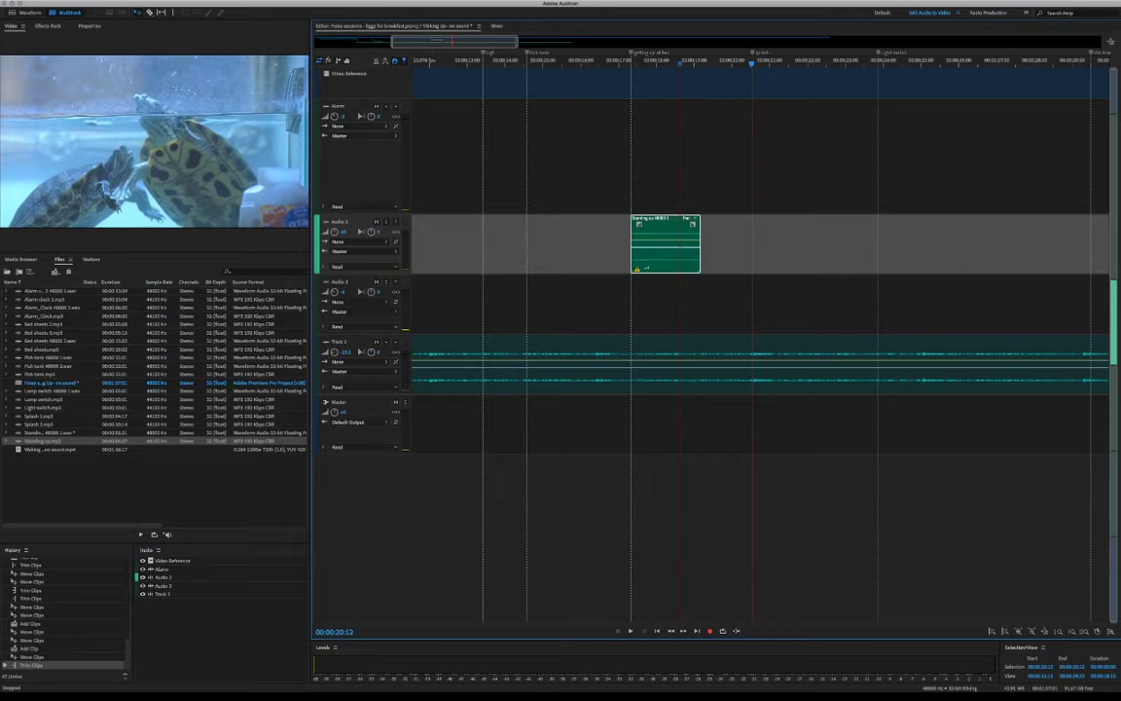
{"action": "left_click", "coordinate": [40, 417]}
{"action": "double_click", "coordinate": [40, 417]}
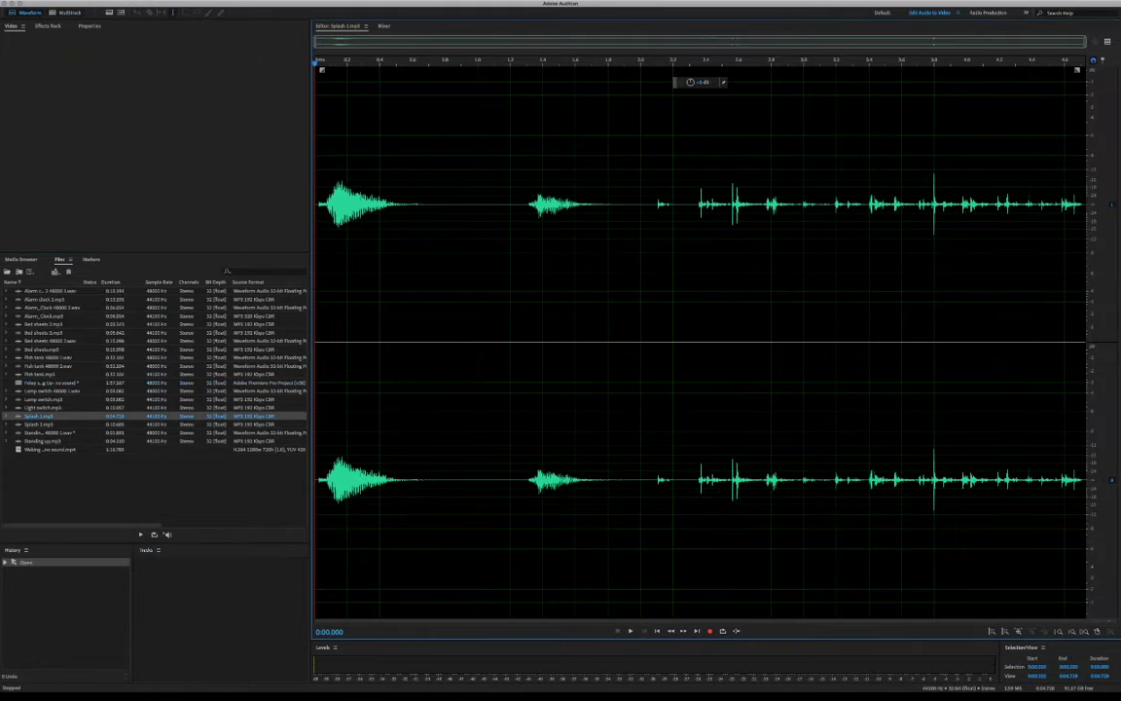
{"action": "key", "text": "space"}
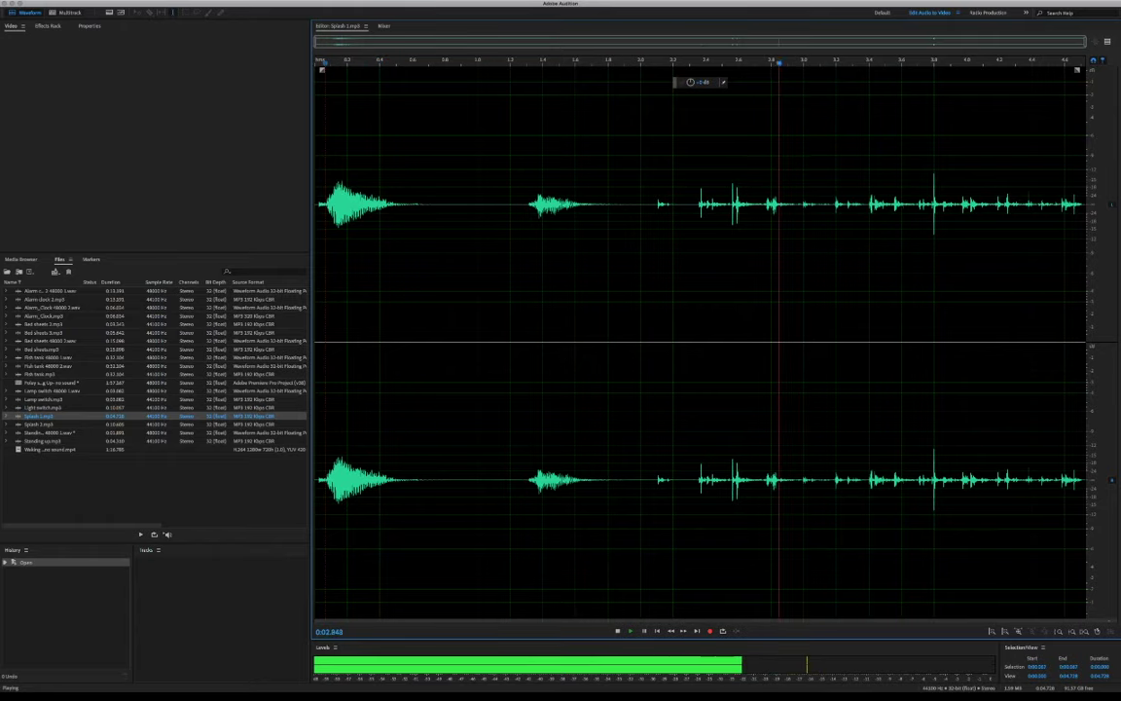
{"action": "key", "text": "space"}
Delete the first two loud sounds of Splash 1.mp3, about the first 2 seconds, and return to the multitrack session
{"action": "left_click_drag", "start_coordinate": [634, 175], "coordinate": [314, 175]}
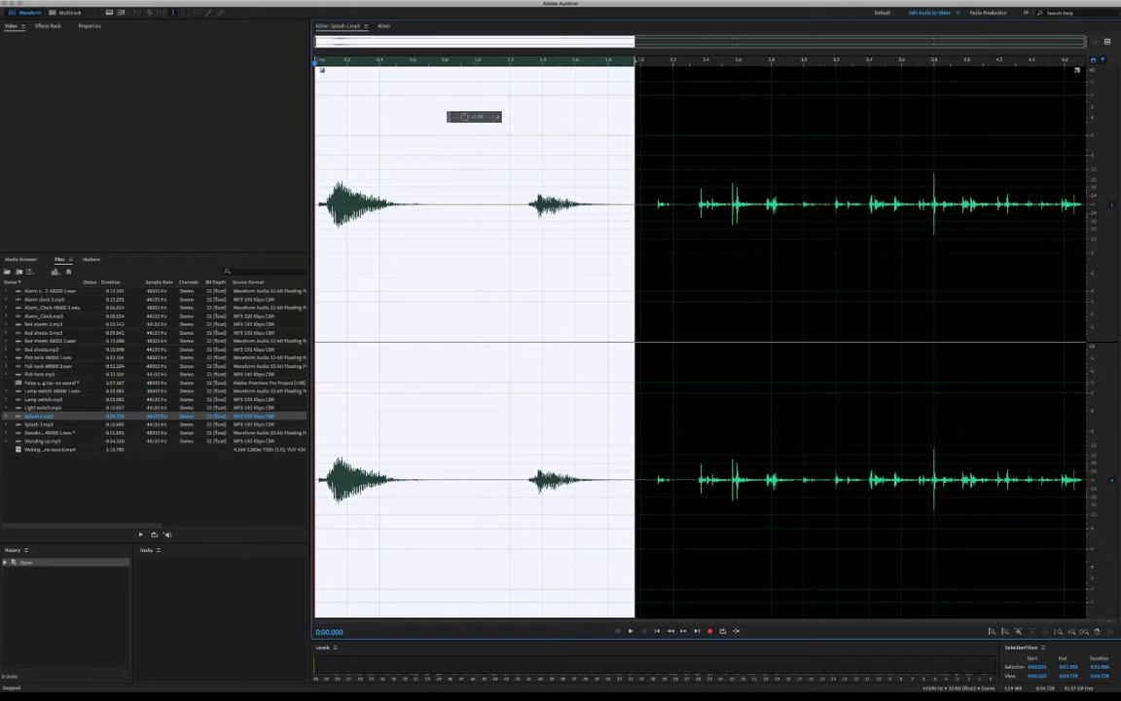
{"action": "key", "text": "Delete"}
{"action": "left_click", "coordinate": [68, 12]}
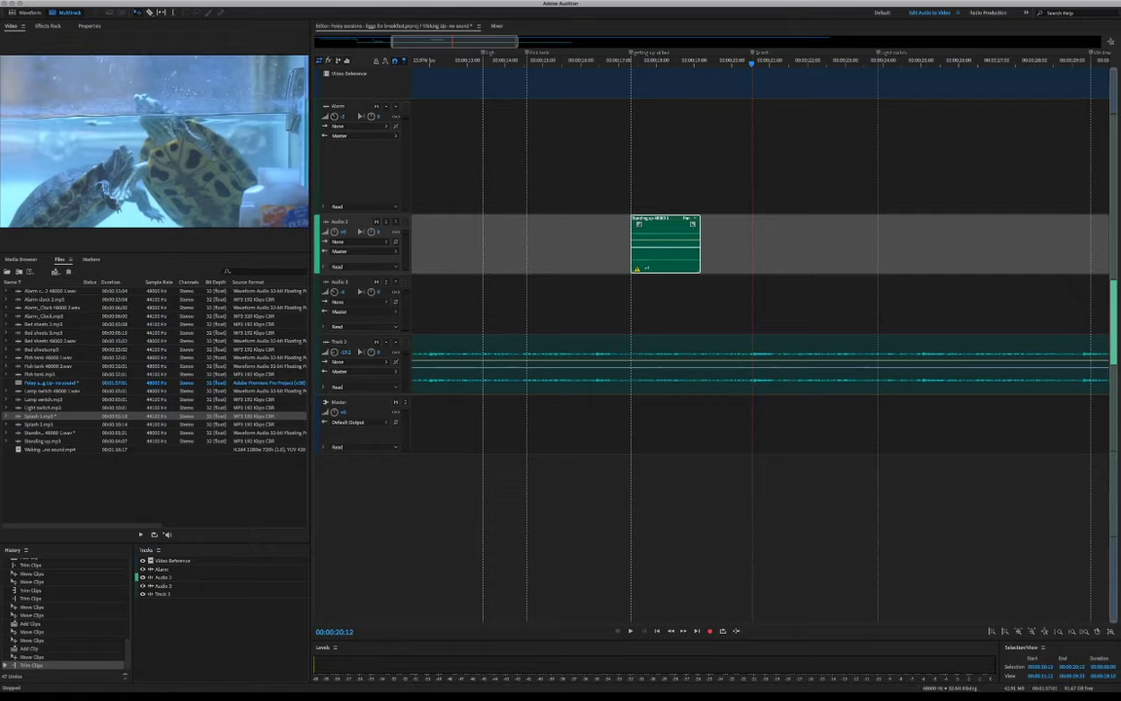
Place the edited Splash 1.mp3 on Audio 2 at 00:00:20:12 and play it against the video until 00:00:22:03
{"action": "left_click_drag", "start_coordinate": [58, 416], "coordinate": [389, 415]}
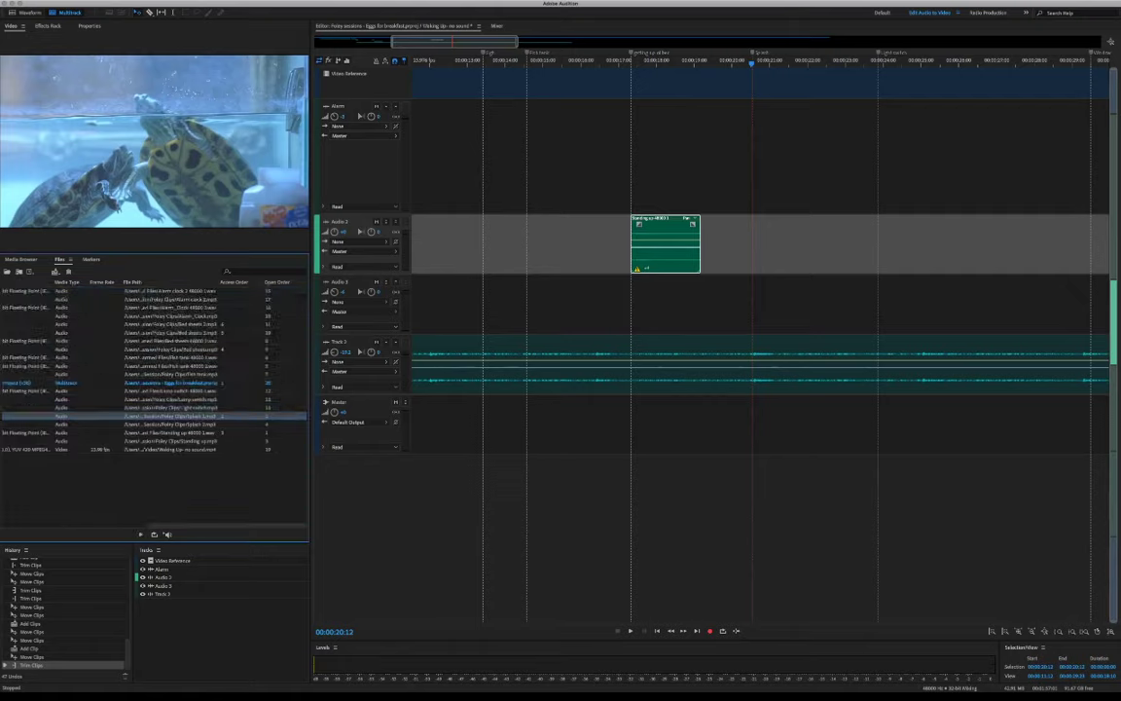
{"action": "scroll", "coordinate": [154, 370], "scroll_direction": "left", "scroll_amount": 5}
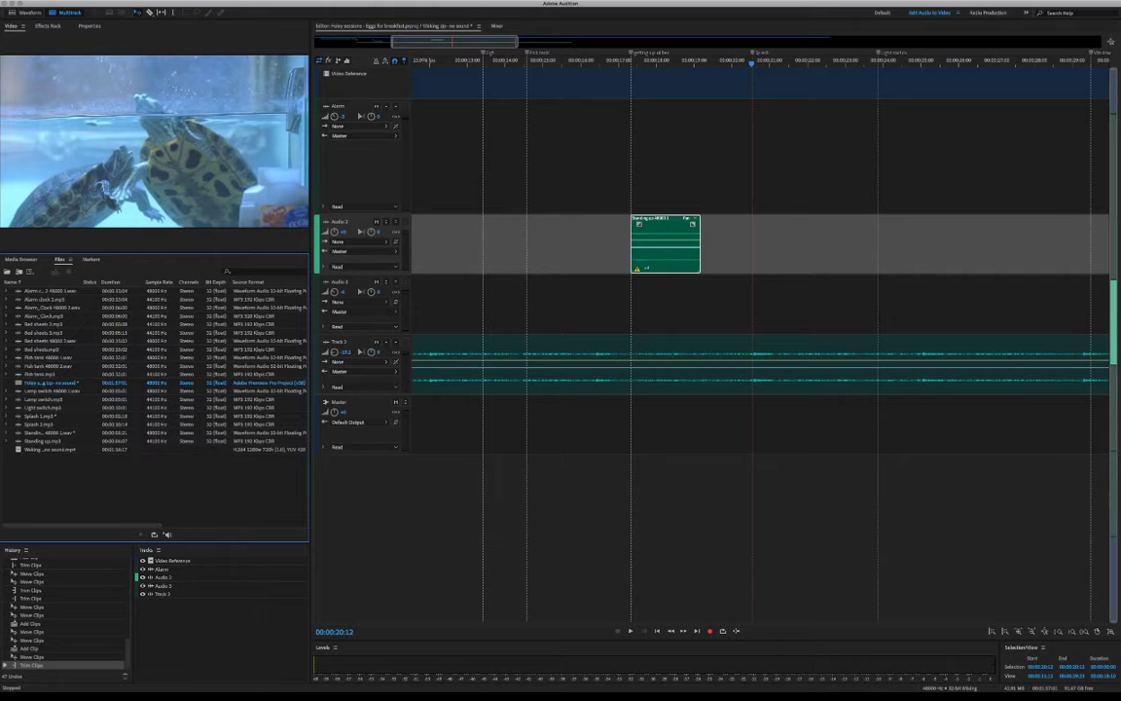
{"action": "left_click", "coordinate": [41, 425]}
{"action": "left_click", "coordinate": [41, 416]}
{"action": "left_click_drag", "start_coordinate": [41, 415], "coordinate": [755, 243]}
{"action": "key", "text": "space"}
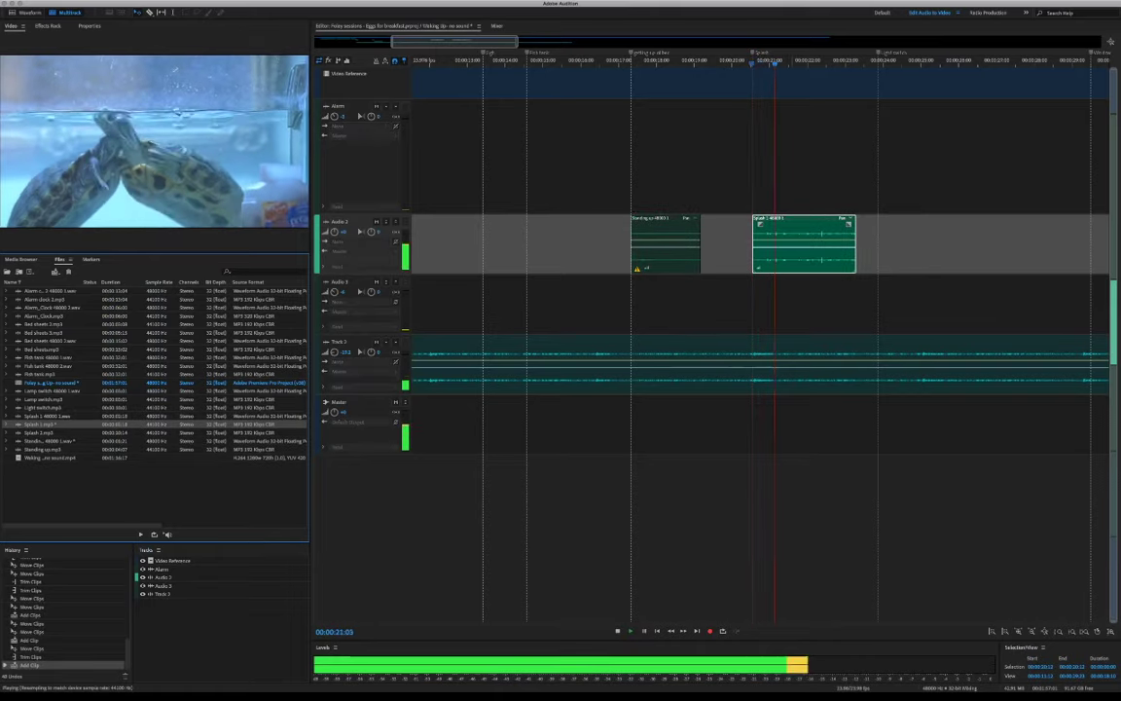
{"action": "key", "text": "space"}
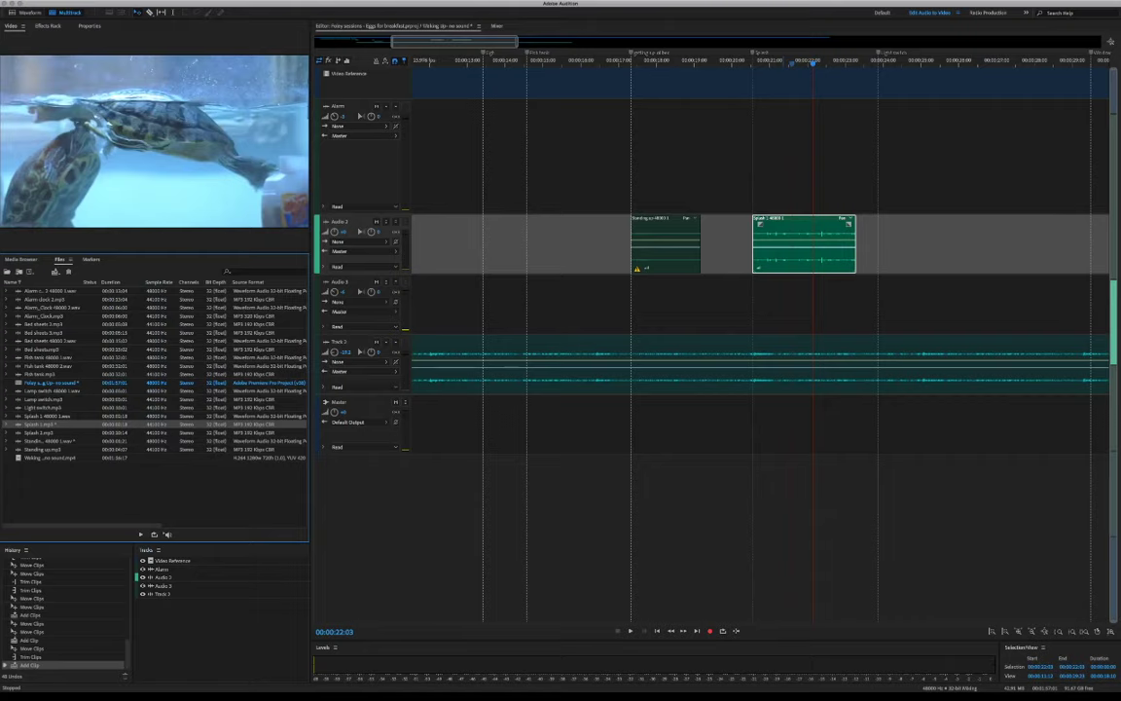
Move the Splash 1 clip down to Audio 3, play on to 00:00:23:00, and shift the splash marker slightly earlier
{"action": "left_click_drag", "start_coordinate": [804, 243], "coordinate": [804, 304]}
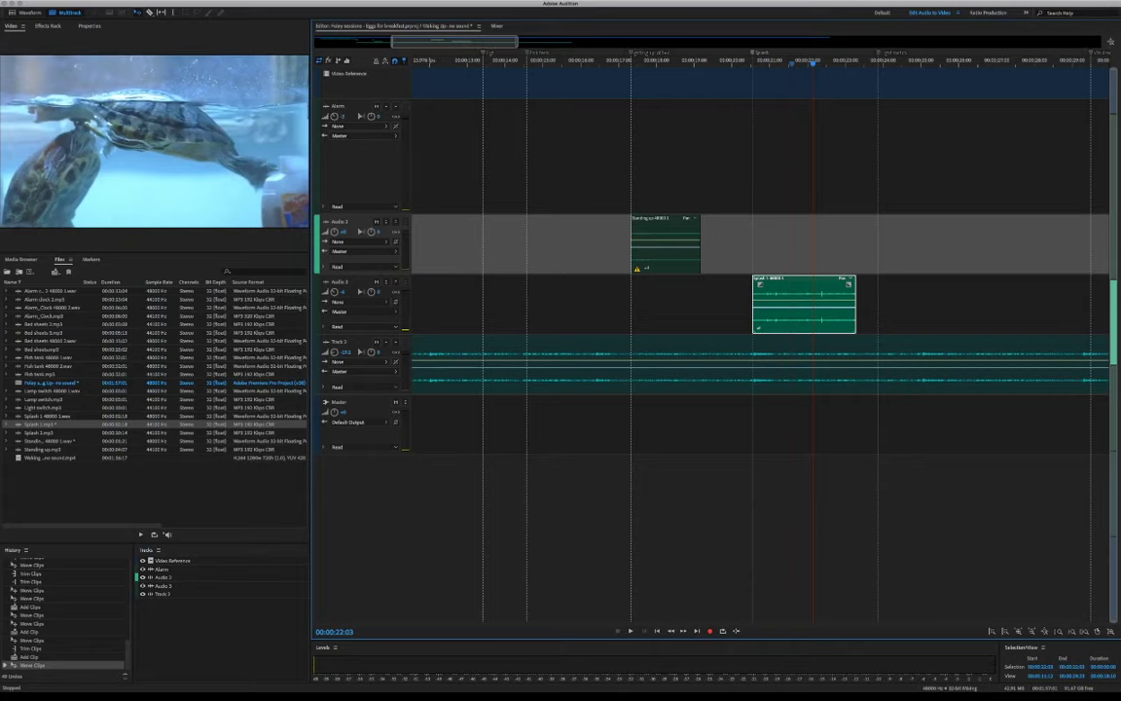
{"action": "key", "text": "space"}
{"action": "key", "text": "space"}
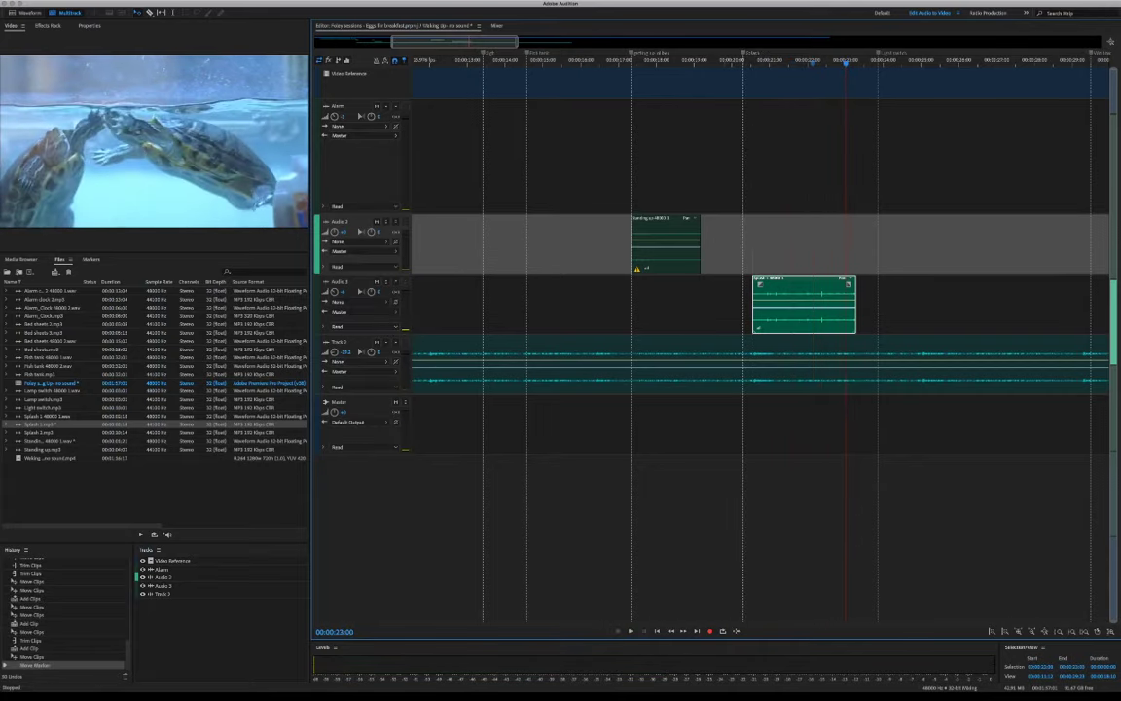
Play the session from the alarm at about 00:00:04 through the splash to check all sounds against the video
{"action": "left_click", "coordinate": [600, 60]}
{"action": "key", "text": "minus"}
{"action": "key", "text": "minus"}
{"action": "key", "text": "minus"}
{"action": "key", "text": "minus"}
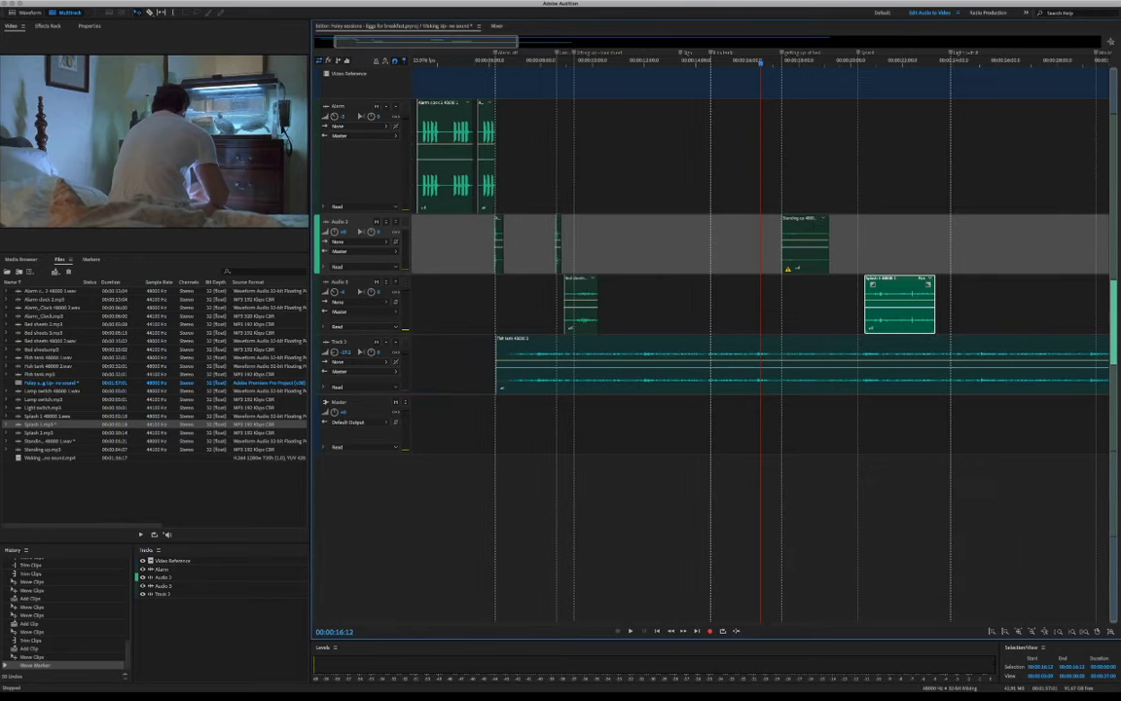
{"action": "left_click", "coordinate": [448, 61]}
{"action": "key", "text": "space"}
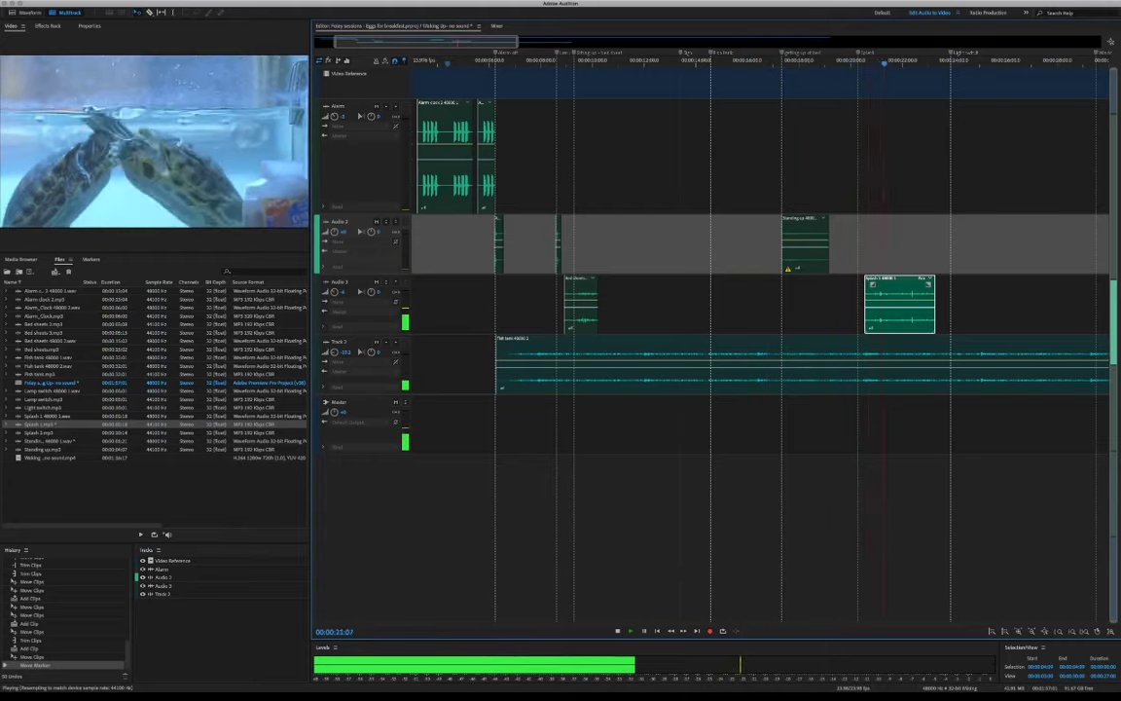
{"action": "key", "text": "space"}
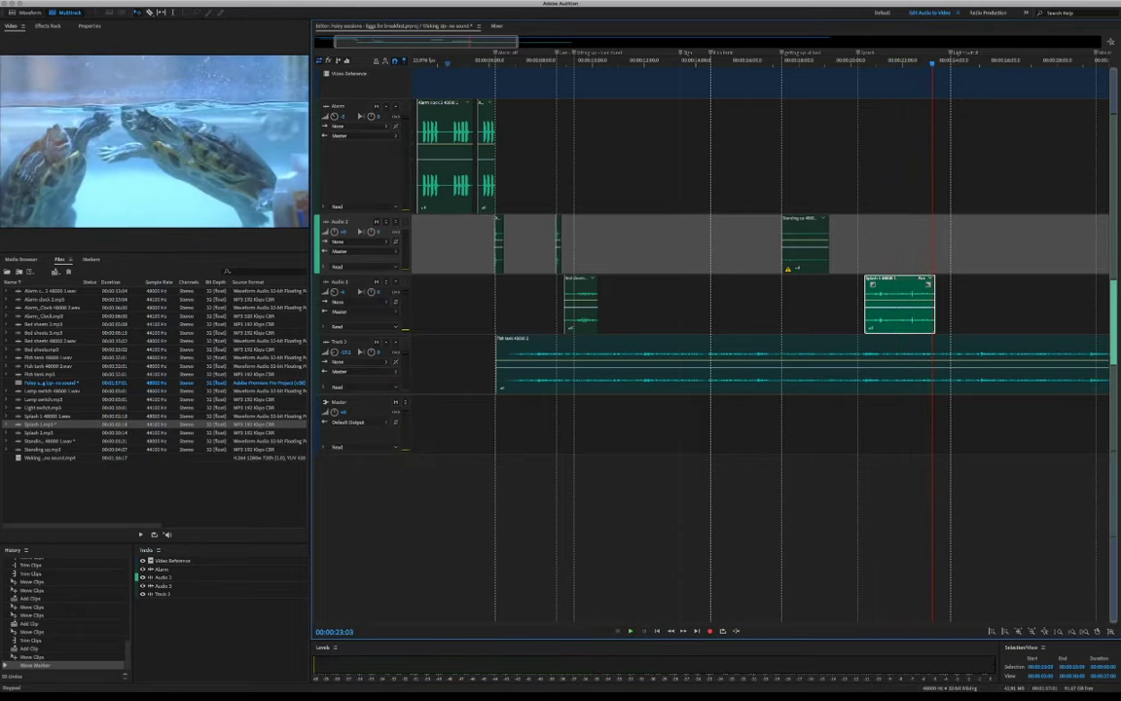
Move the Splash 1 clip on Audio 3 earlier so it starts at the splash marker, and play on to 00:00:23:14
{"action": "left_click_drag", "start_coordinate": [897, 302], "coordinate": [891, 302]}
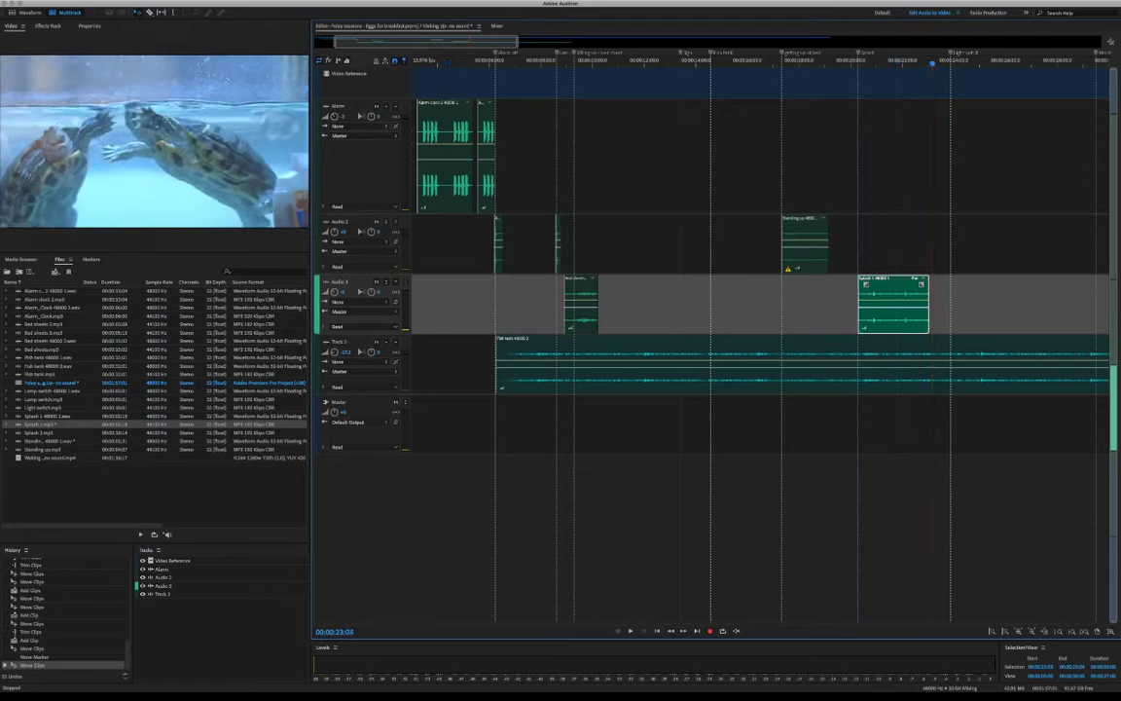
{"action": "key", "text": "space"}
{"action": "key", "text": "space"}
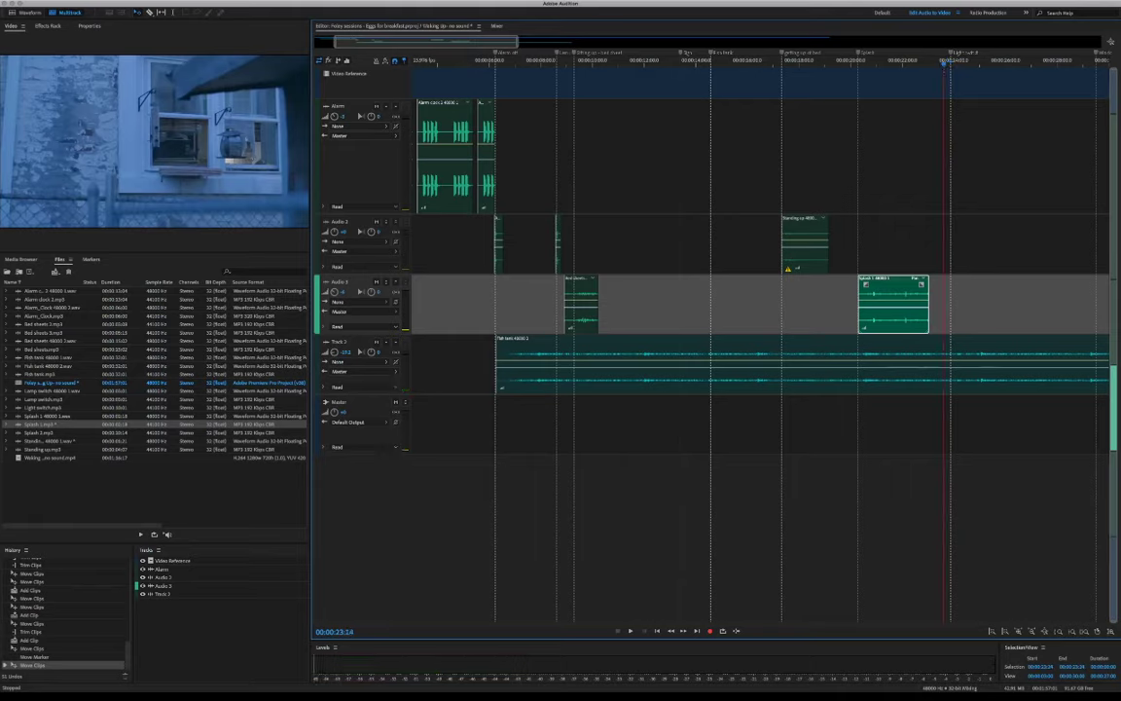
Open Lamp switch.mp3 in the waveform editor and play its last click
{"action": "left_click", "coordinate": [43, 408]}
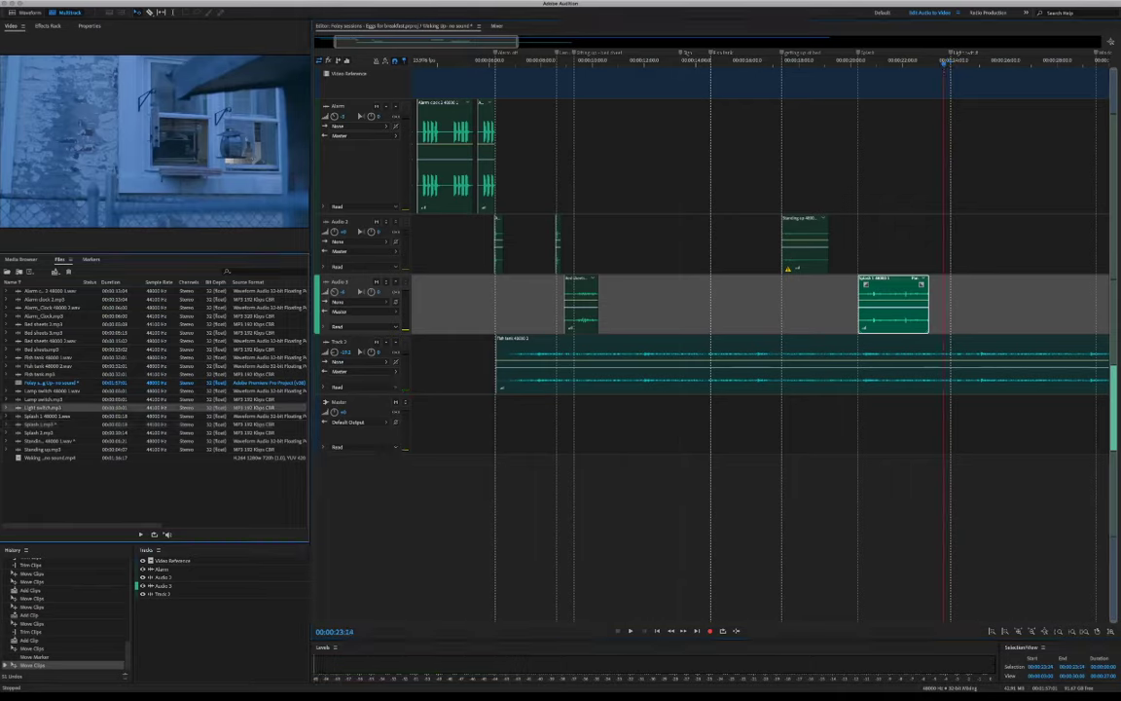
{"action": "double_click", "coordinate": [43, 399]}
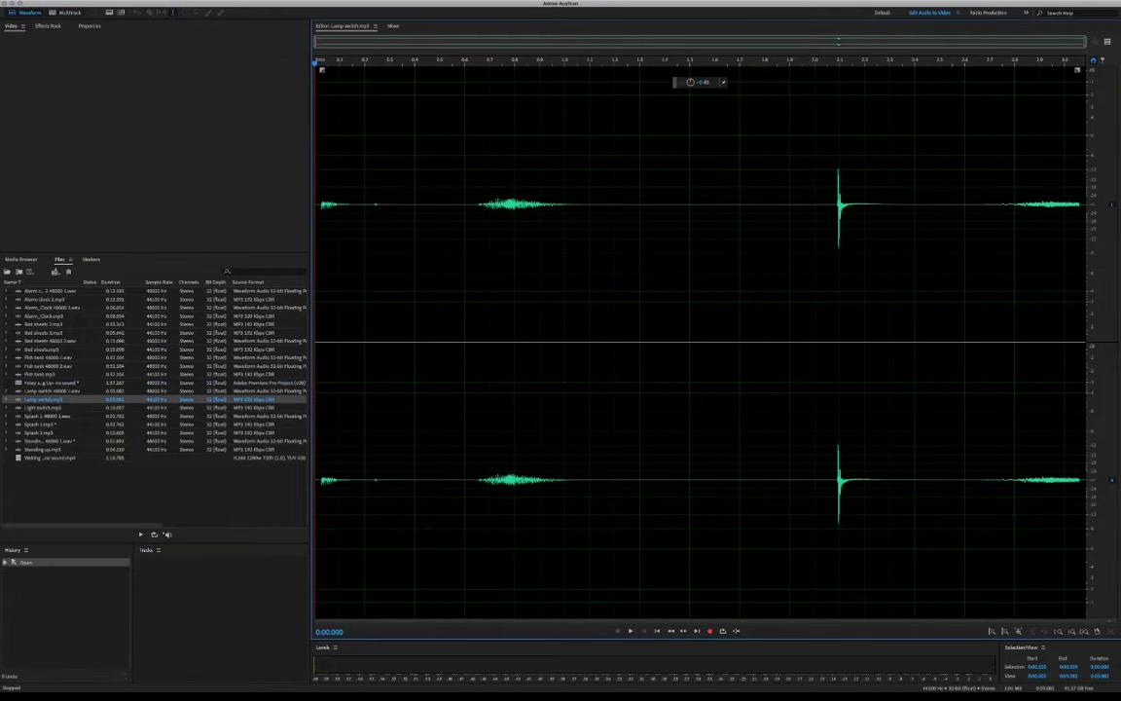
{"action": "key", "text": "space"}
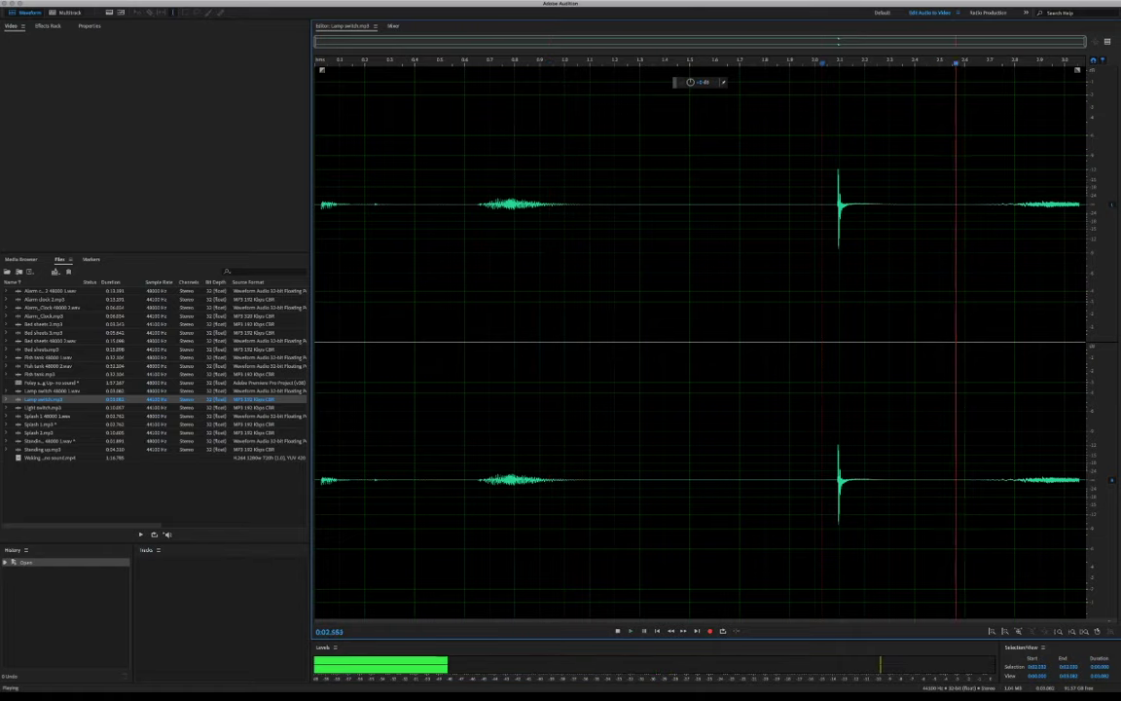
{"action": "key", "text": "space"}
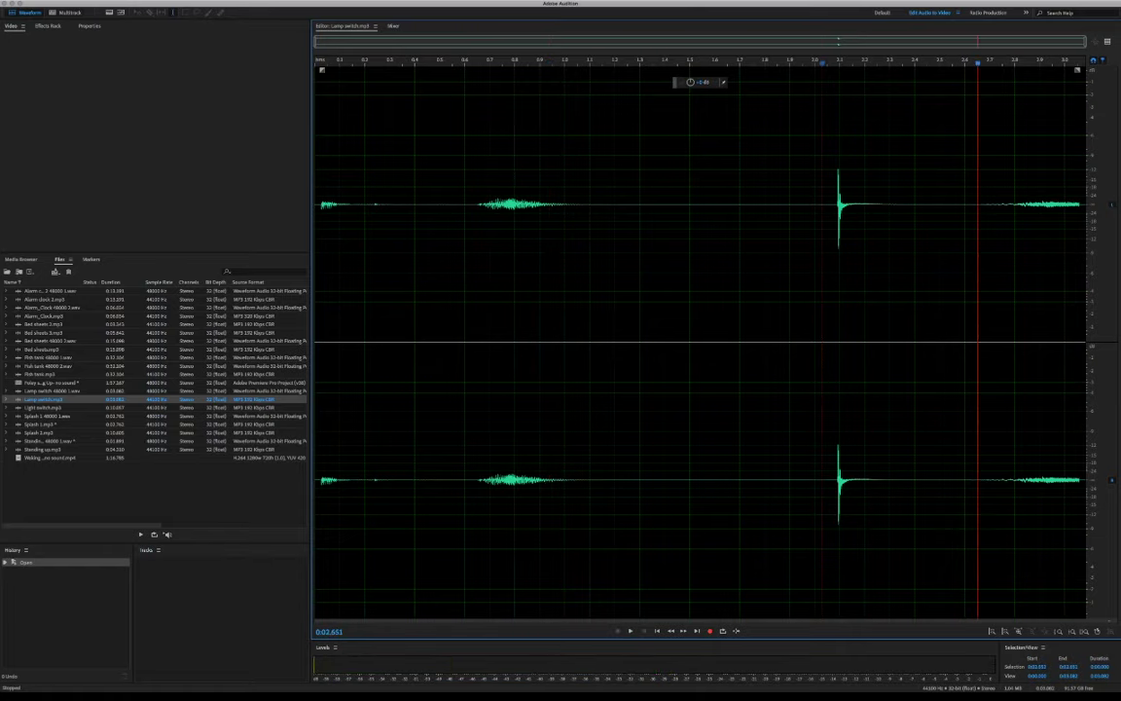
Open Light switch.mp3 in the waveform editor and play through its clicks from just before the first one
{"action": "double_click", "coordinate": [42, 408]}
{"action": "left_click", "coordinate": [402, 62]}
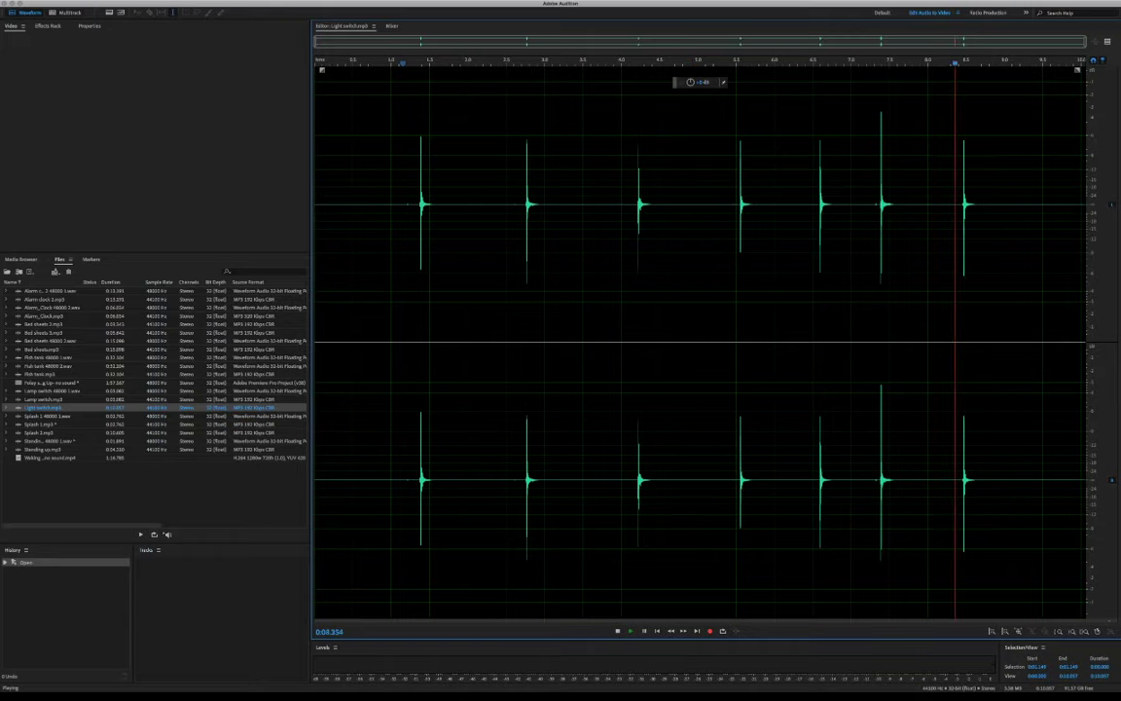
{"action": "key", "text": "space"}
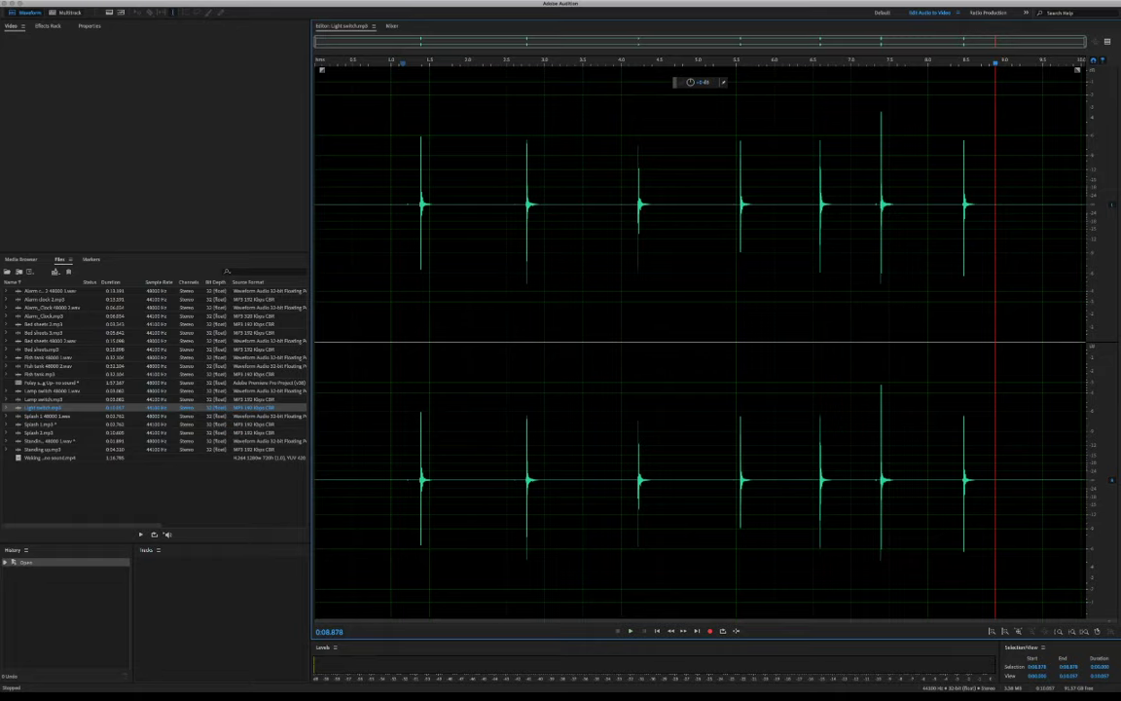
Delete the silence before the first click of Light switch.mp3 and everything after that click, and return to the multitrack session
{"action": "left_click_drag", "start_coordinate": [403, 273], "coordinate": [315, 273]}
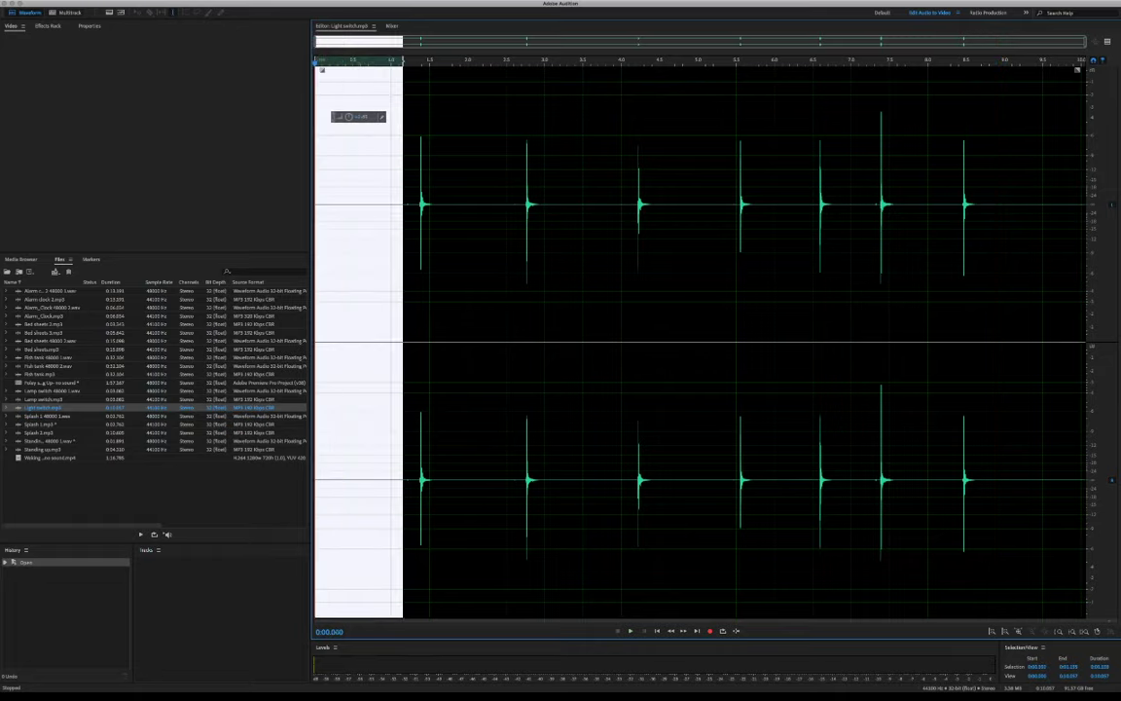
{"action": "key", "text": "Delete"}
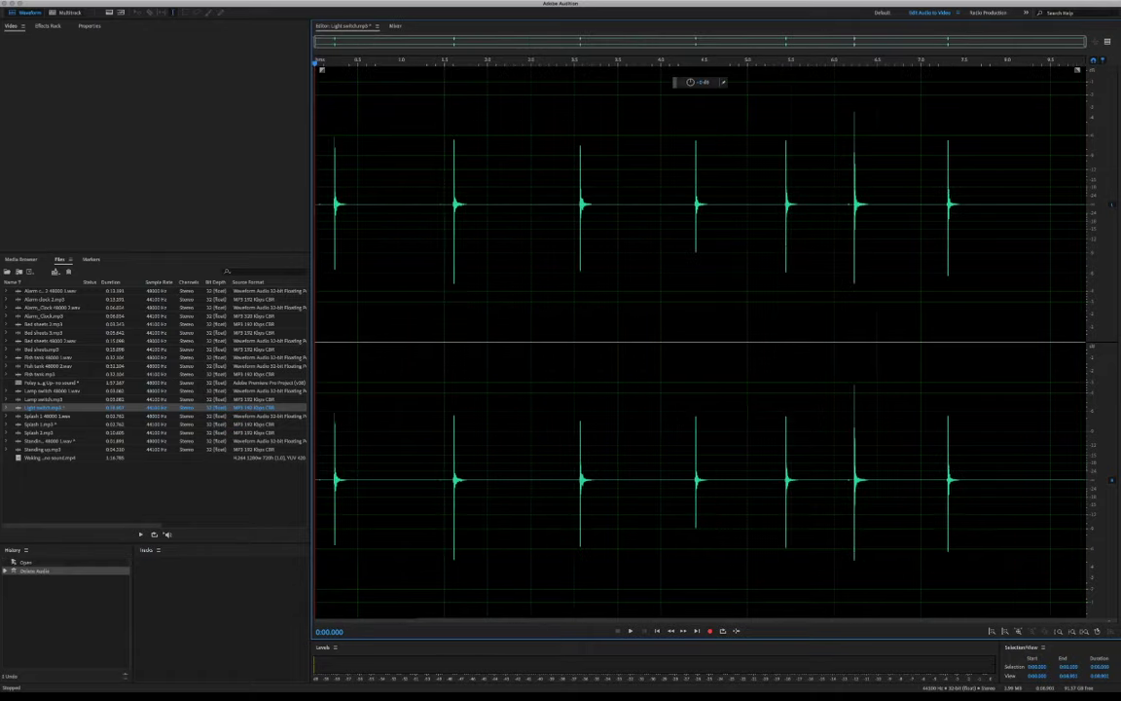
{"action": "left_click_drag", "start_coordinate": [382, 292], "coordinate": [1085, 292]}
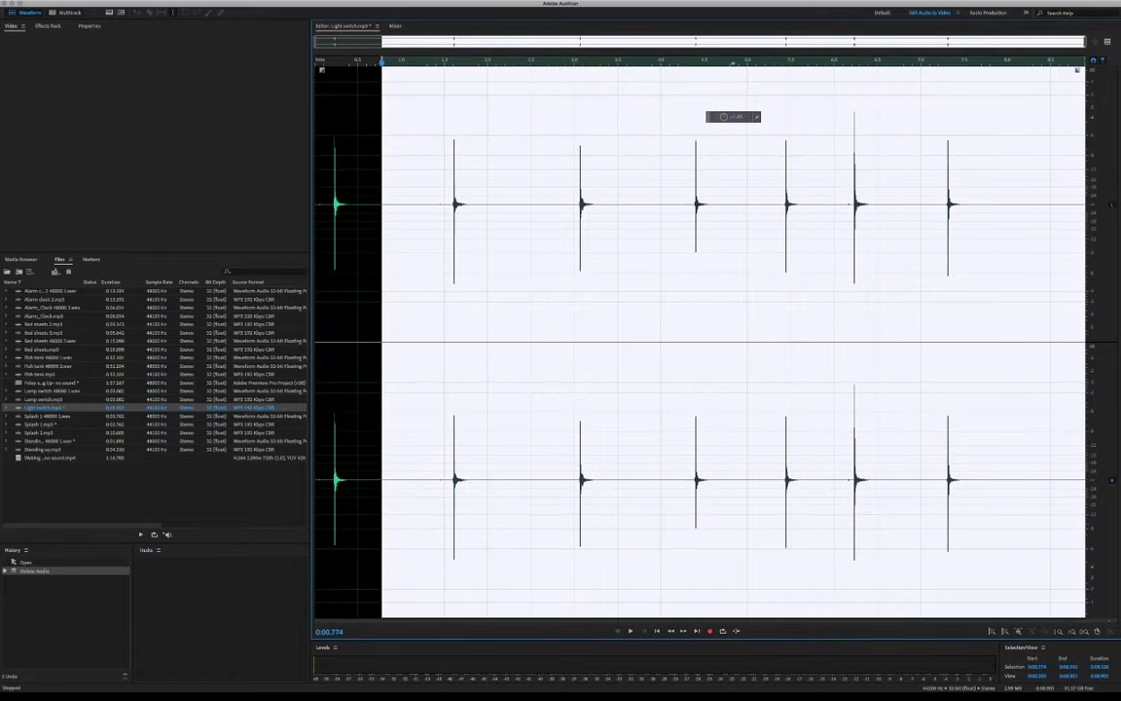
{"action": "key", "text": "Delete"}
{"action": "left_click", "coordinate": [69, 12]}
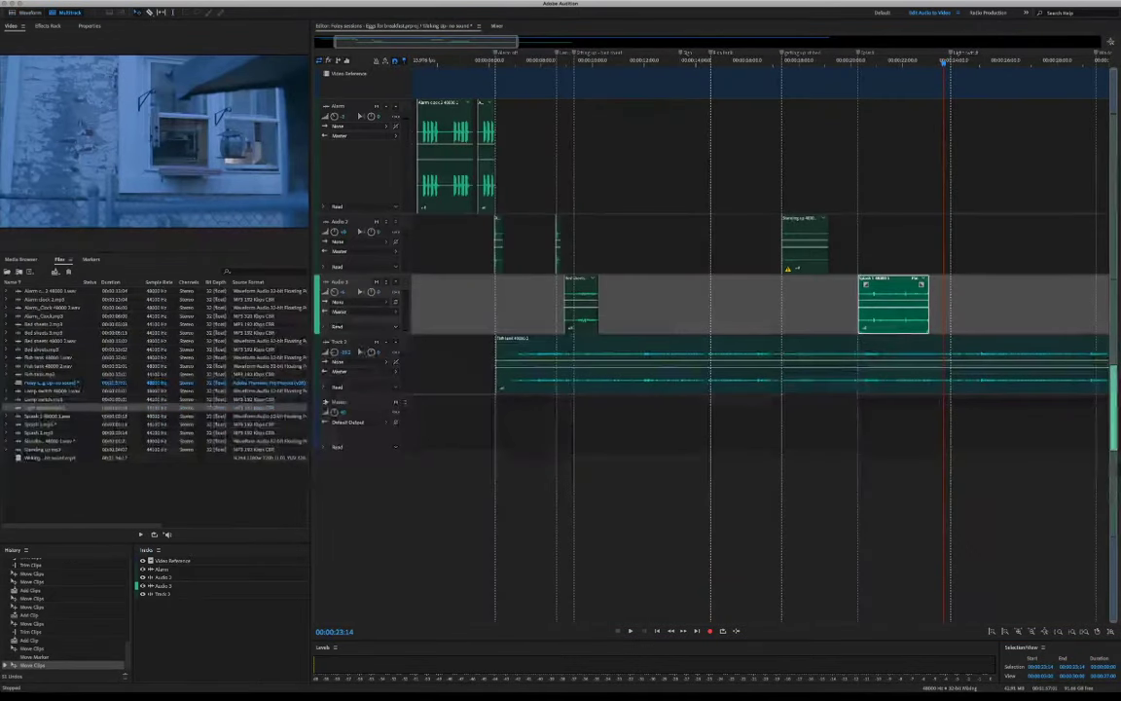
Place the edited Light switch clip on Audio 2 and align its click with the light switch marker
{"action": "mouse_move", "coordinate": [44, 408]}
{"action": "left_mouse_down"}
{"action": "mouse_move", "coordinate": [985, 244]}
{"action": "mouse_move", "coordinate": [949, 243]}
{"action": "left_mouse_up"}
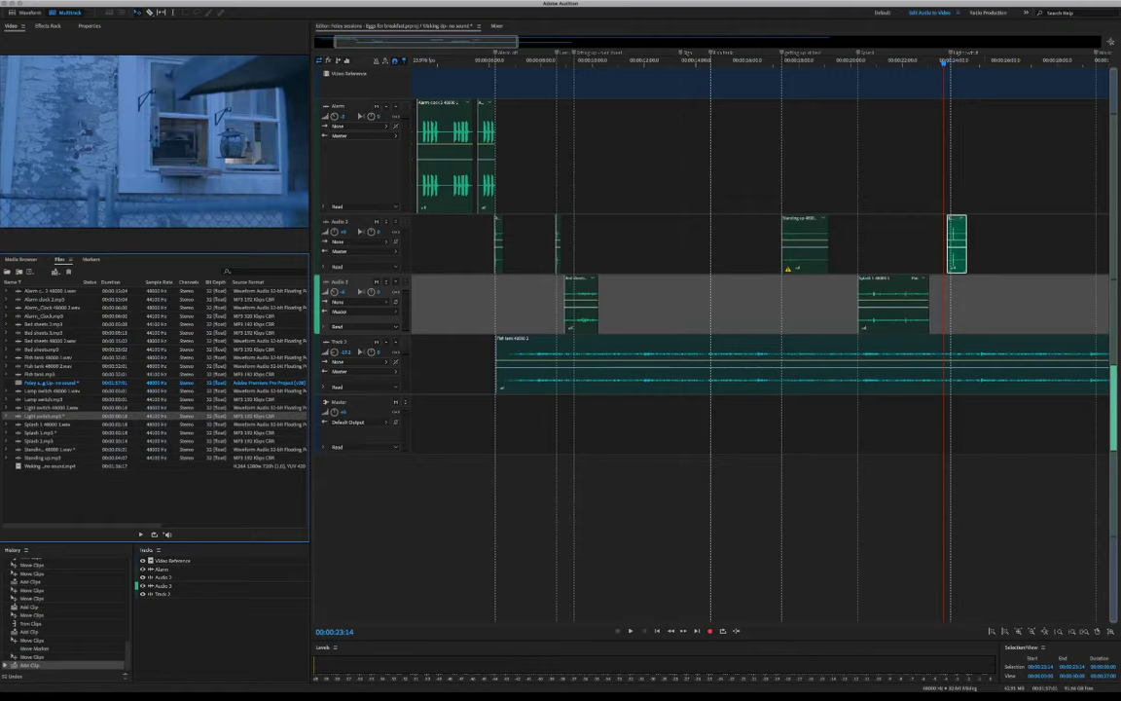
{"action": "key", "text": "equal"}
{"action": "key", "text": "equal"}
{"action": "key", "text": "equal"}
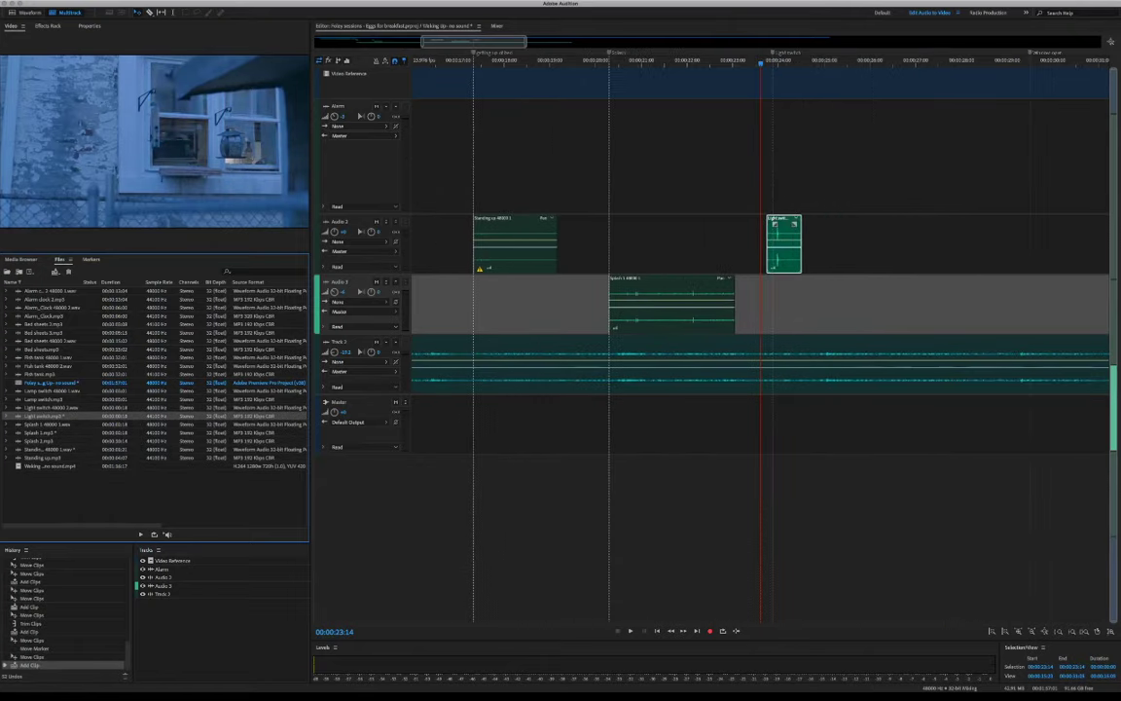
{"action": "mouse_move", "coordinate": [794, 234]}
{"action": "left_mouse_down"}
{"action": "mouse_move", "coordinate": [768, 233]}
{"action": "mouse_move", "coordinate": [791, 244]}
{"action": "left_mouse_up"}
{"action": "key", "text": "ctrl+z"}
{"action": "scroll", "coordinate": [791, 243], "scroll_direction": "up", "scroll_amount": 8}
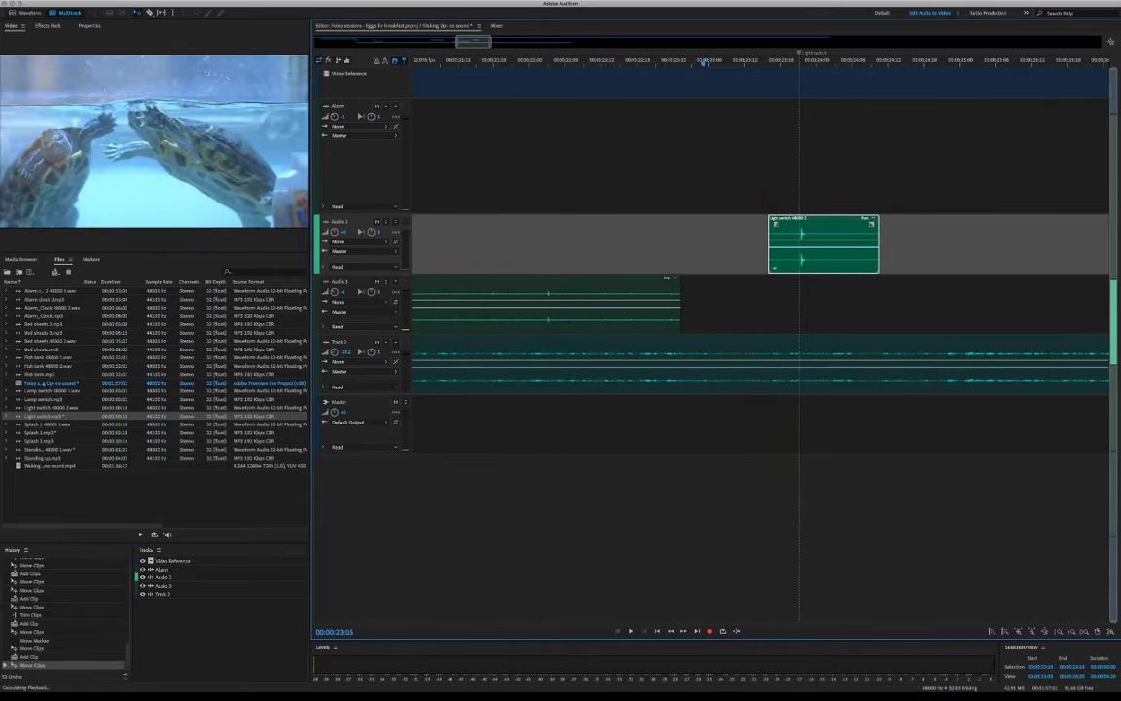
Play the Light switch clip against the video from 00:00:23:05 and stop at 00:00:24:11
{"action": "key", "text": "space"}
{"action": "key", "text": "space"}
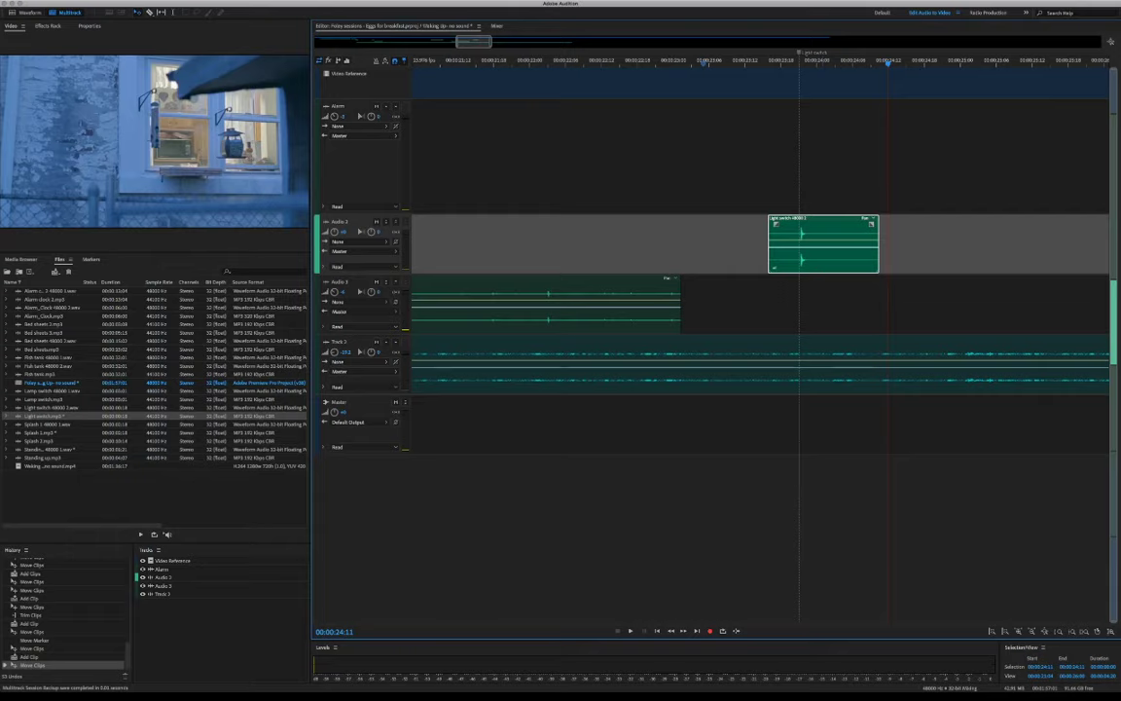
{"action": "key", "text": "minus"}
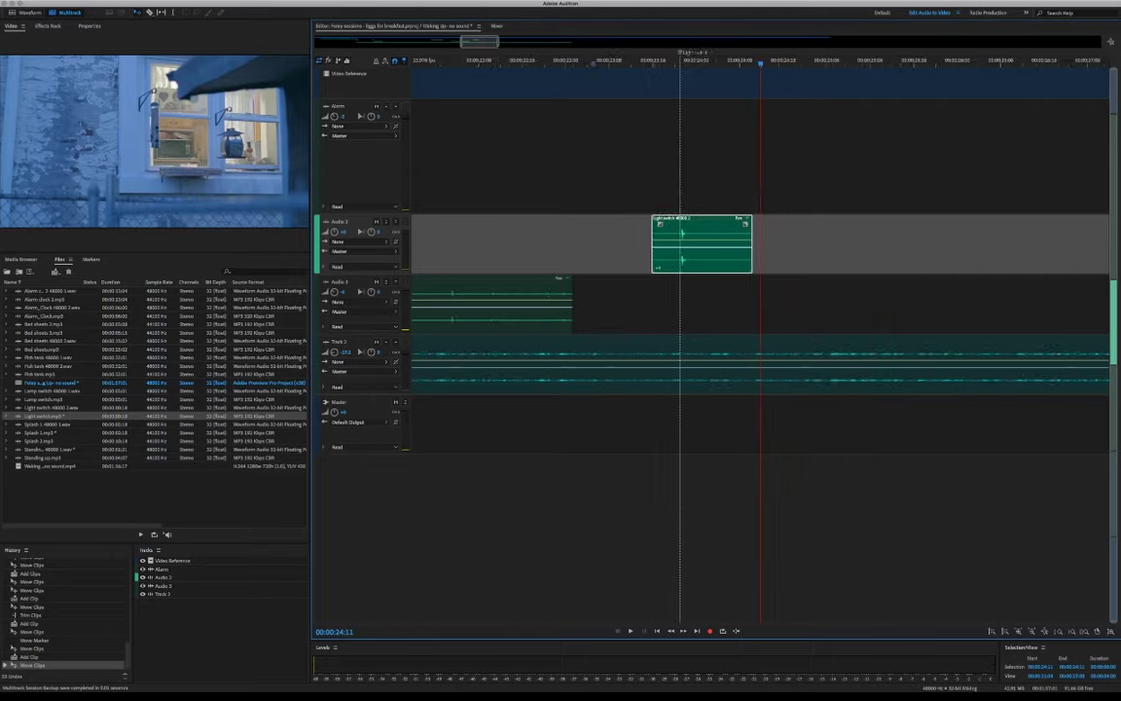
{"action": "key", "text": "equal"}
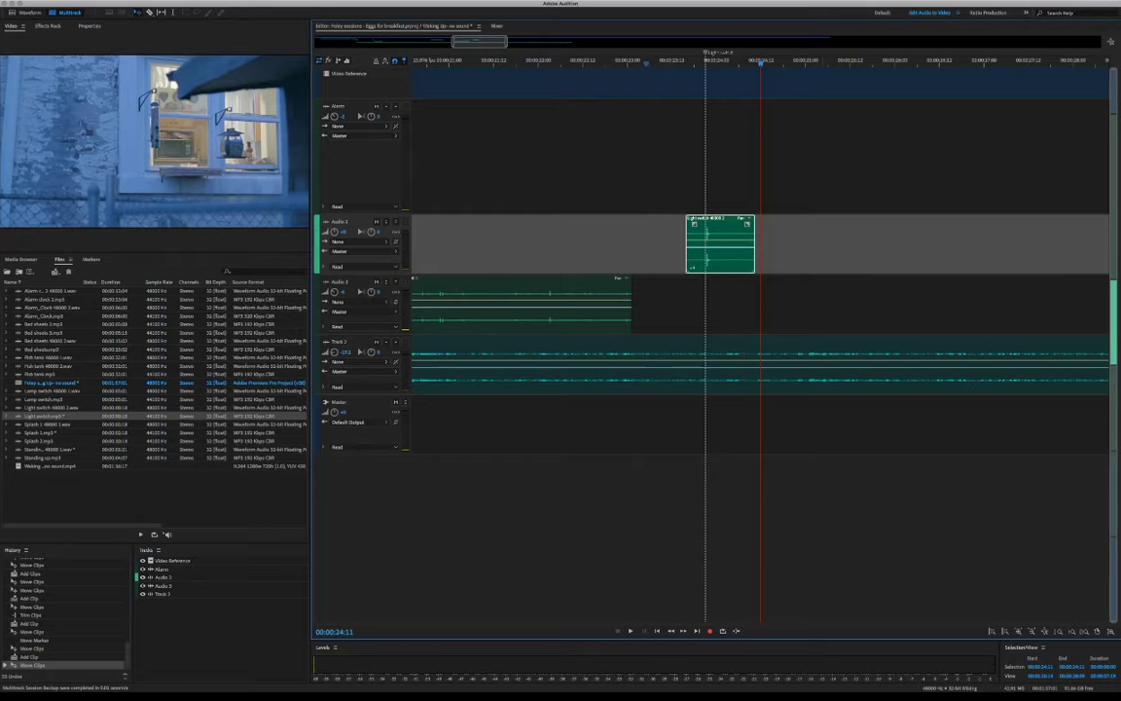
{"action": "key", "text": "minus"}
{"action": "key", "text": "minus"}
{"action": "key", "text": "minus"}
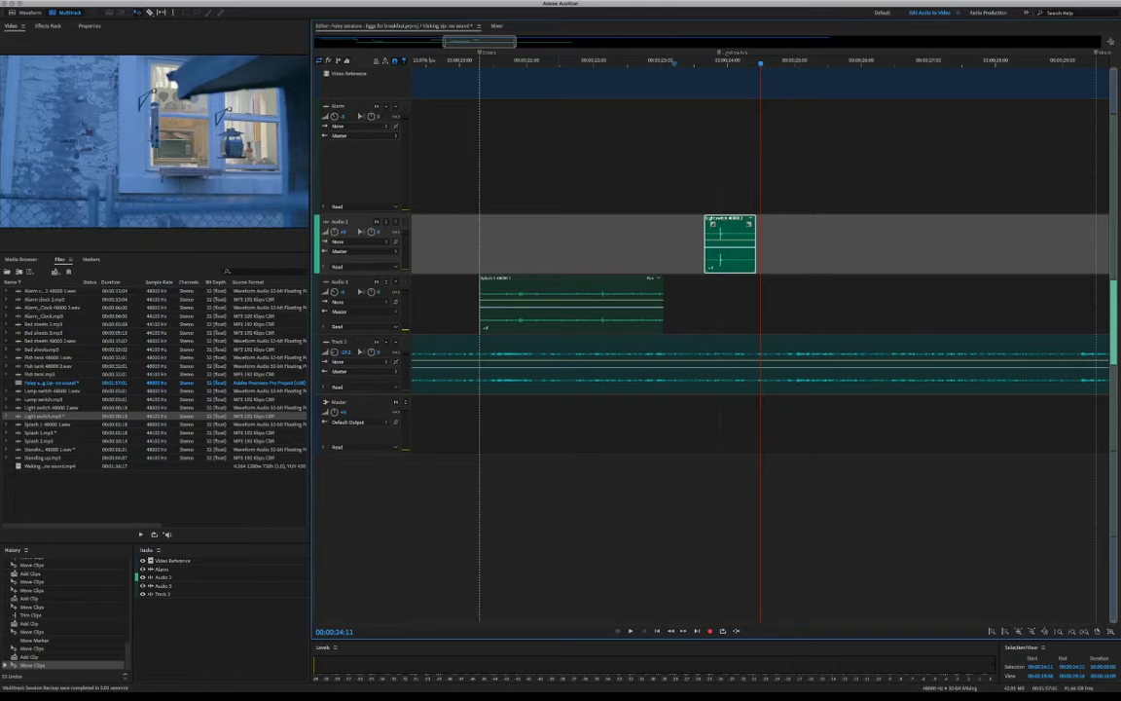
Import City noise.mp3 into the project's audio files
{"action": "left_click", "coordinate": [146, 496]}
{"action": "key", "text": "super+Tab"}
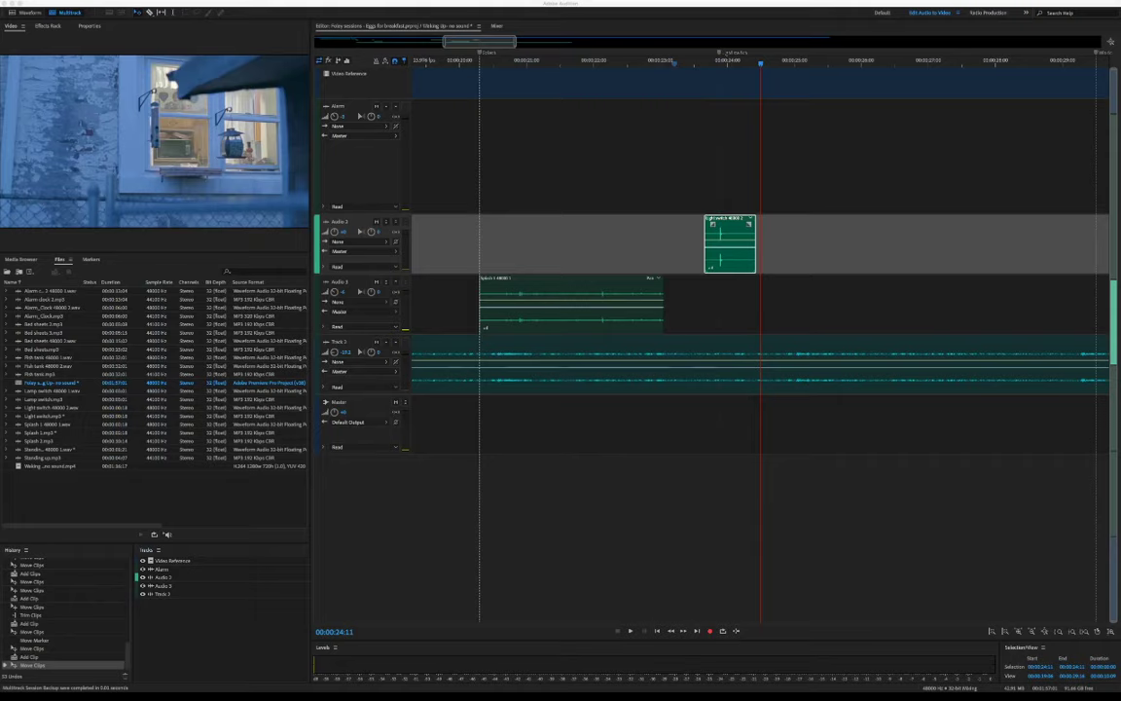
{"action": "key", "text": "Return"}
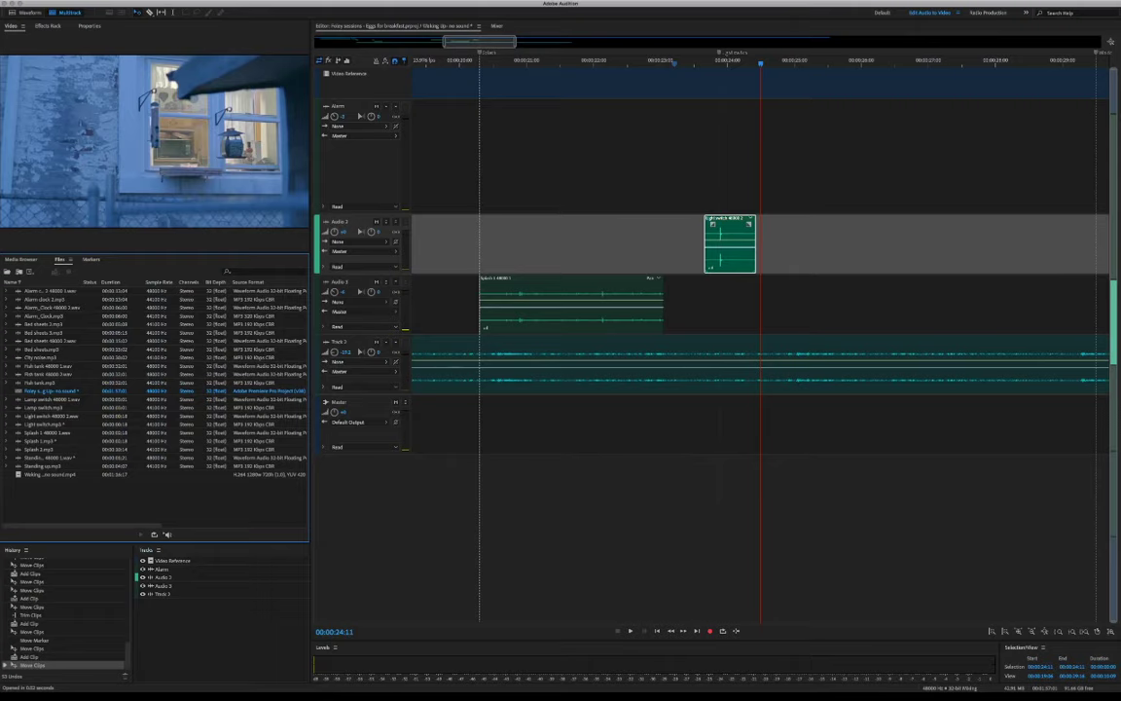
Open City noise.mp3 in the waveform editor, listen to it, and return to the multitrack session
{"action": "left_click", "coordinate": [41, 357]}
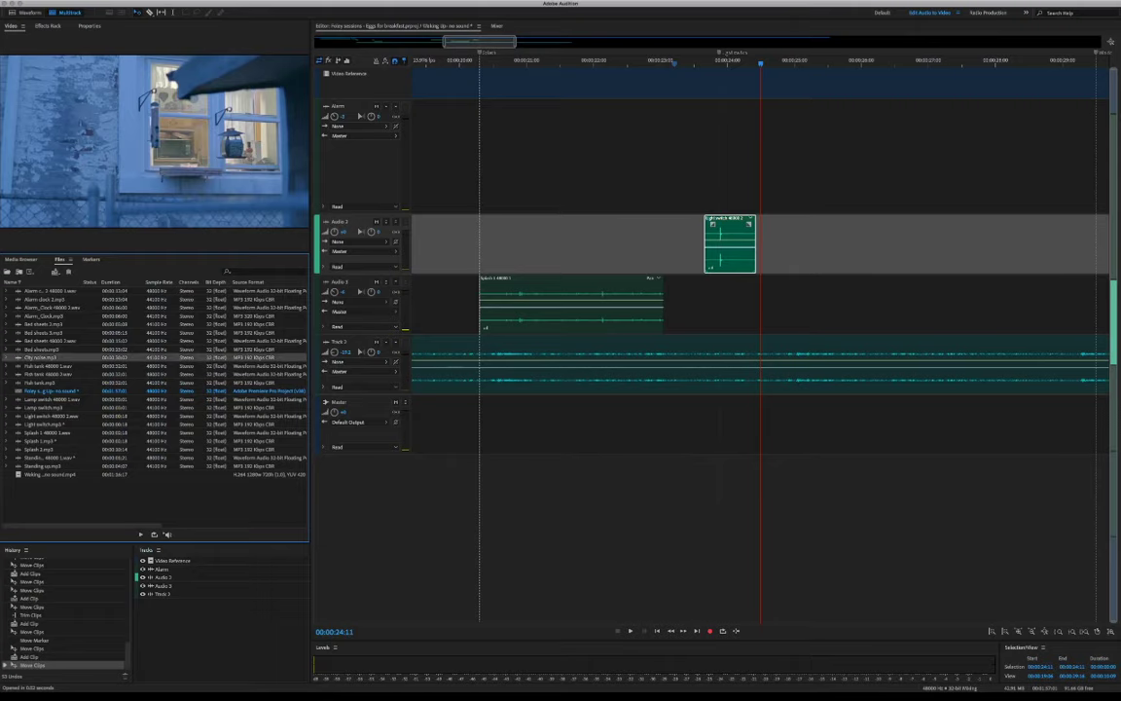
{"action": "double_click", "coordinate": [58, 358]}
{"action": "key", "text": "space"}
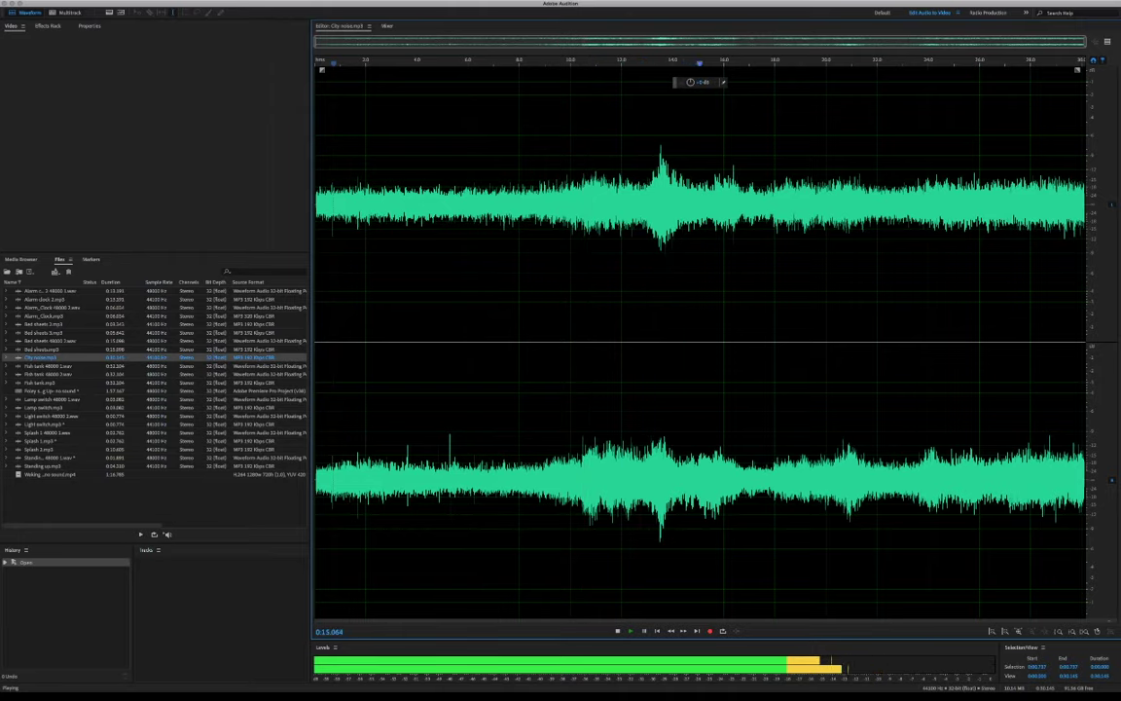
{"action": "key", "text": "space"}
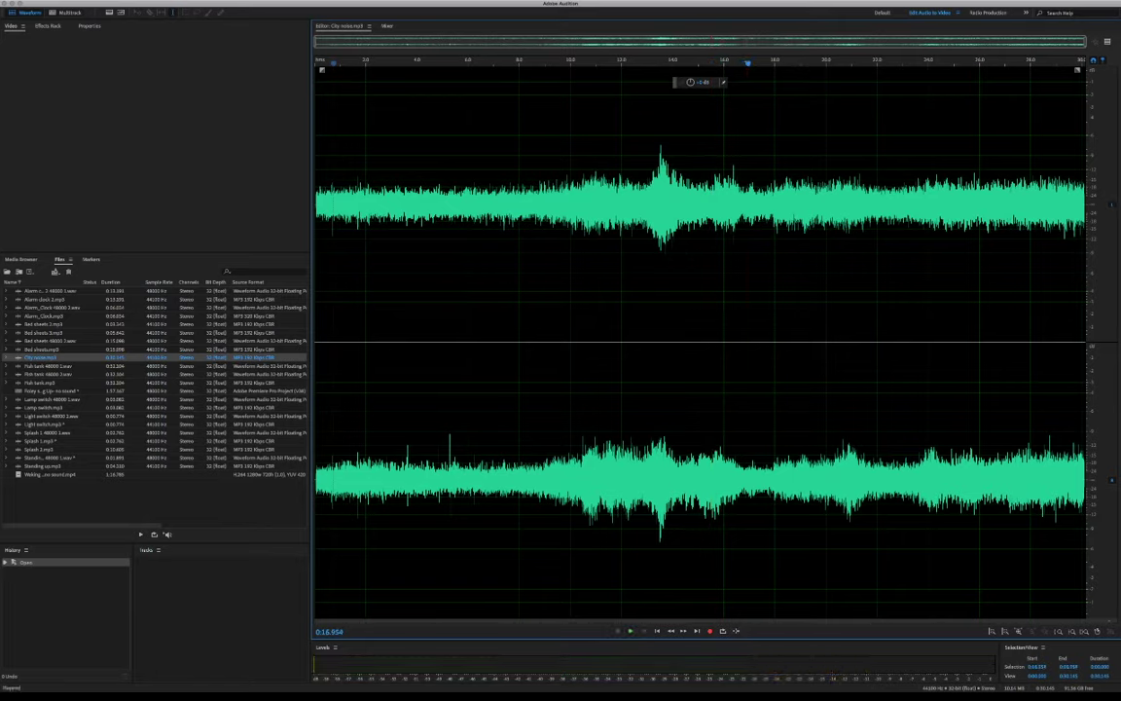
{"action": "key", "text": "0"}
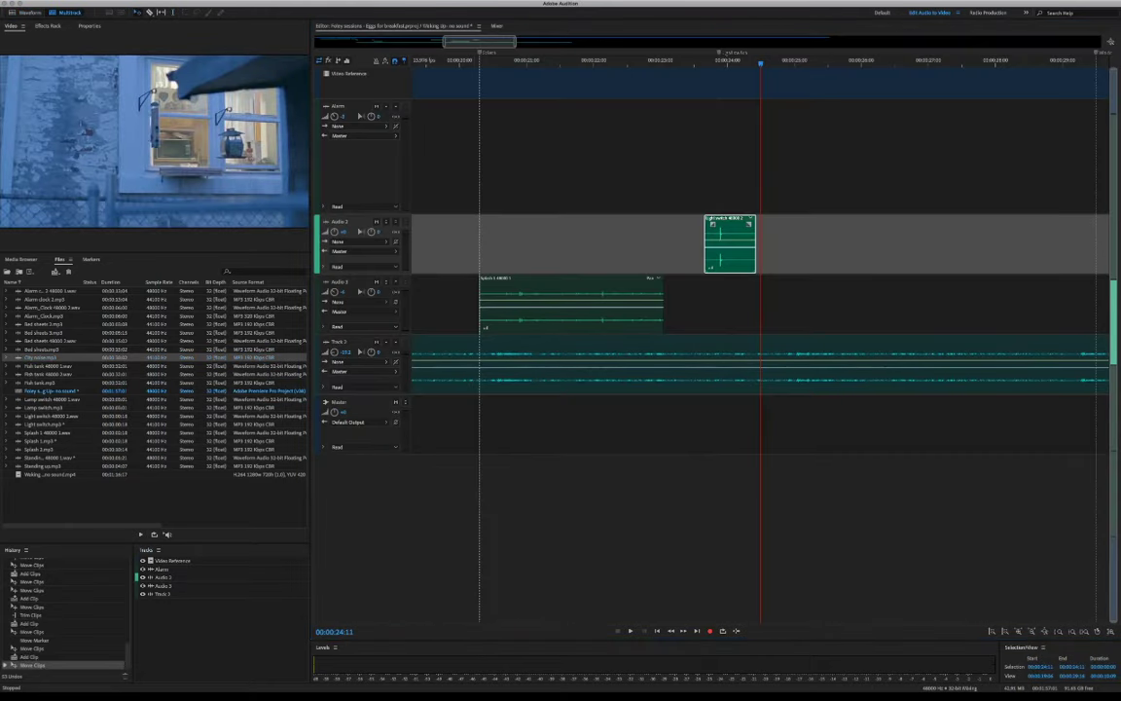
Rename Track 3, which holds the fish tank clip, as "Fish Tank"
{"action": "left_click", "coordinate": [682, 366]}
{"action": "key", "text": "minus"}
{"action": "key", "text": "minus"}
{"action": "key", "text": "minus"}
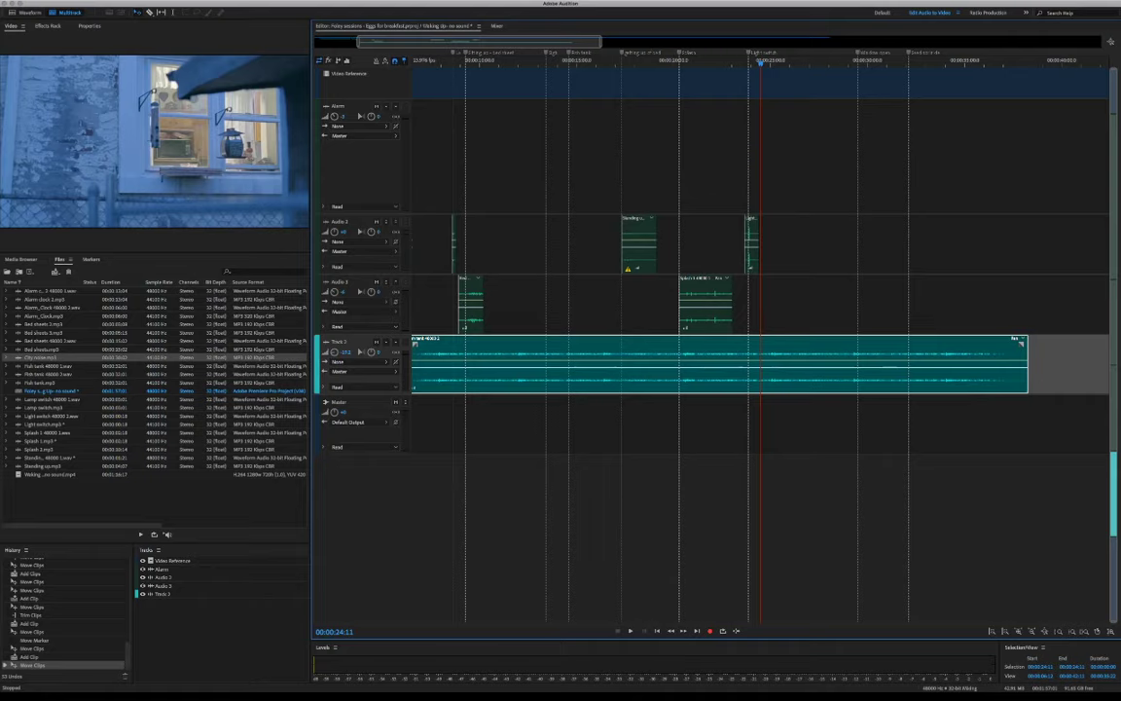
{"action": "left_click", "coordinate": [340, 342]}
{"action": "type", "text": "Fish tank"}
{"action": "left_click", "coordinate": [362, 435]}
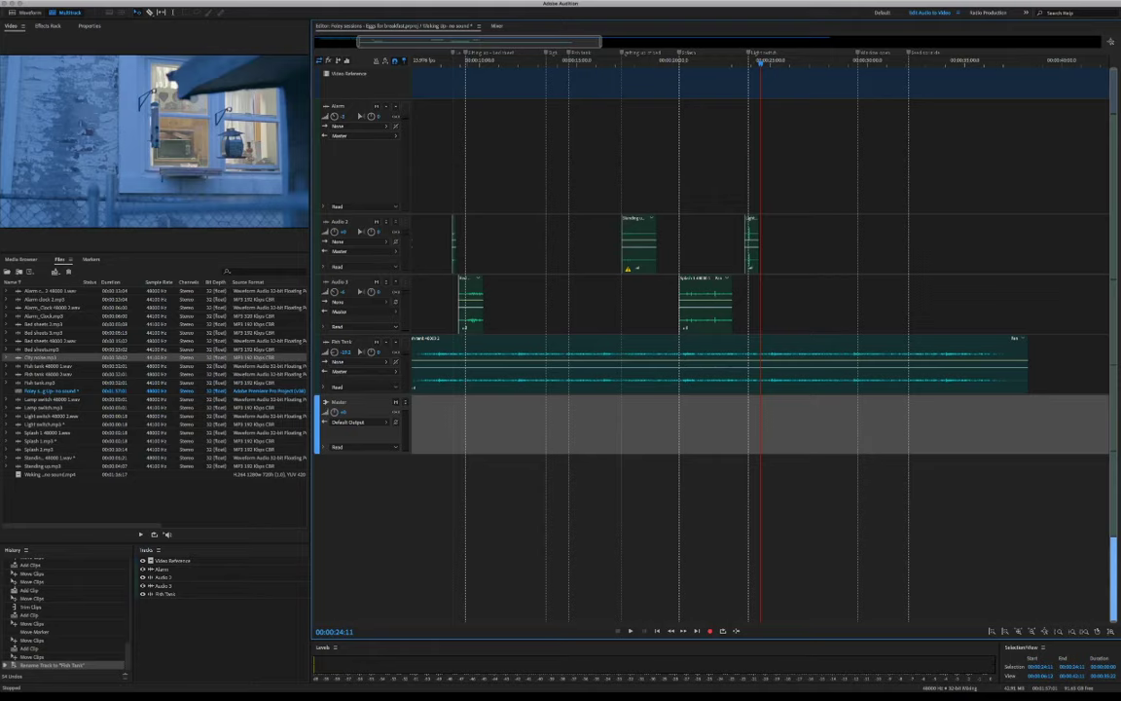
Split the fish tank clip at 00:00:23:10, where the video cuts to the exterior window shot, and delete the part after the cut
{"action": "left_click_drag", "start_coordinate": [761, 63], "coordinate": [733, 64]}
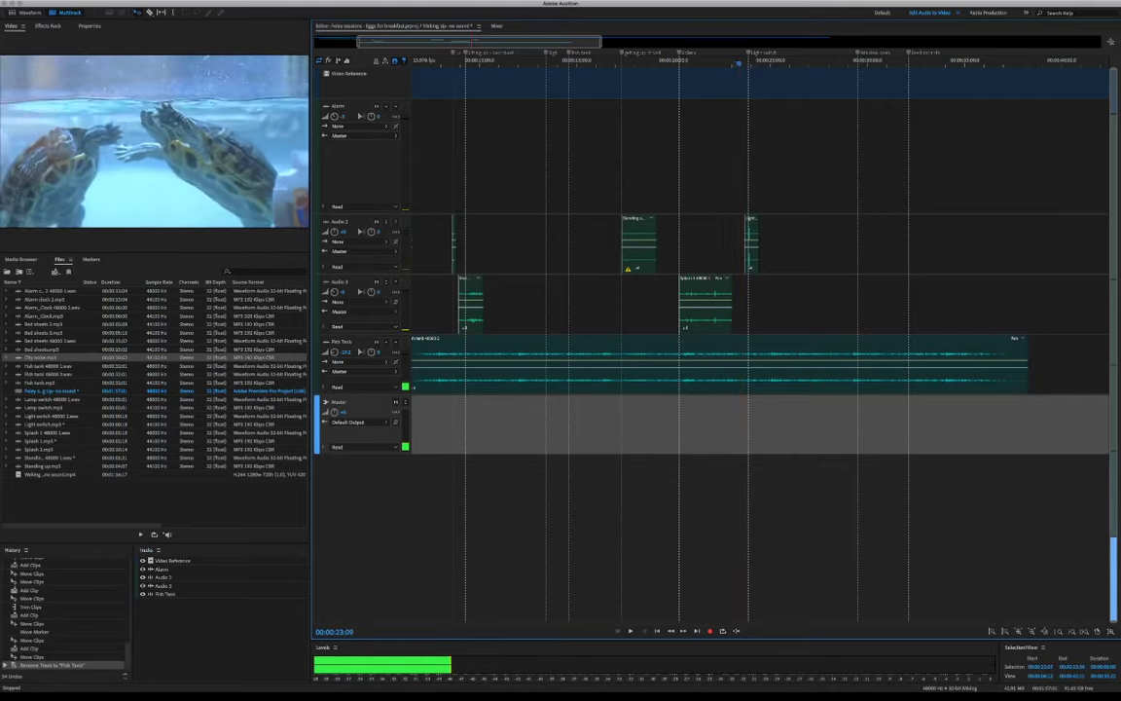
{"action": "key", "text": "Right"}
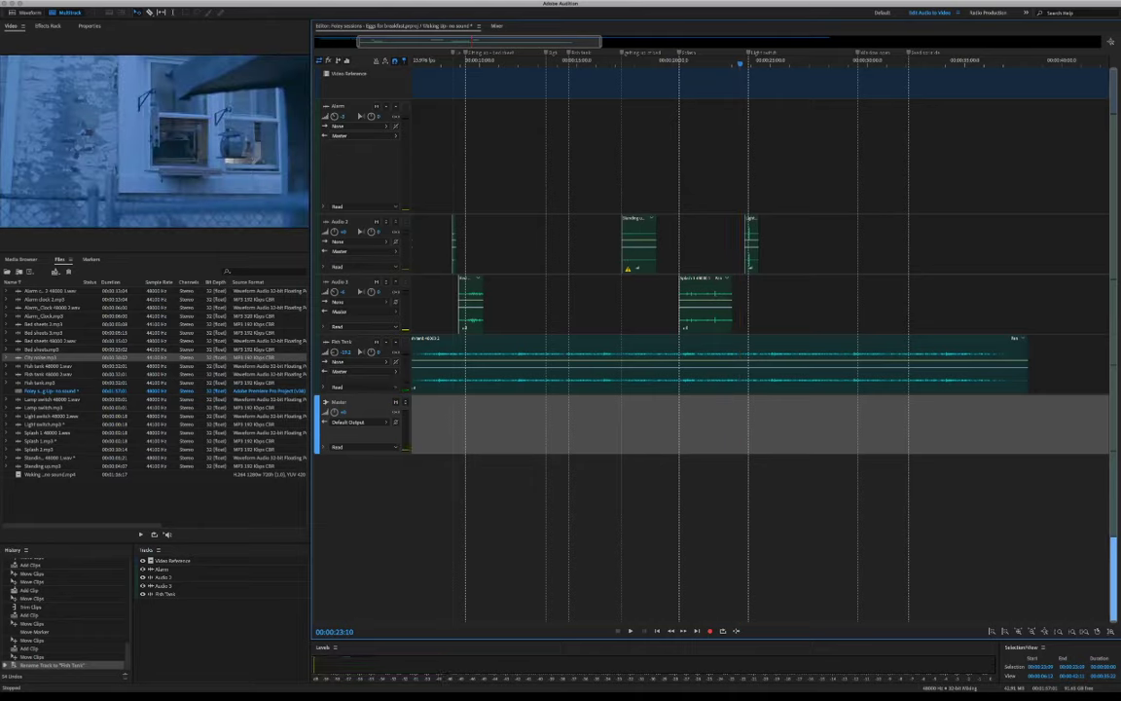
{"action": "left_click", "coordinate": [721, 373]}
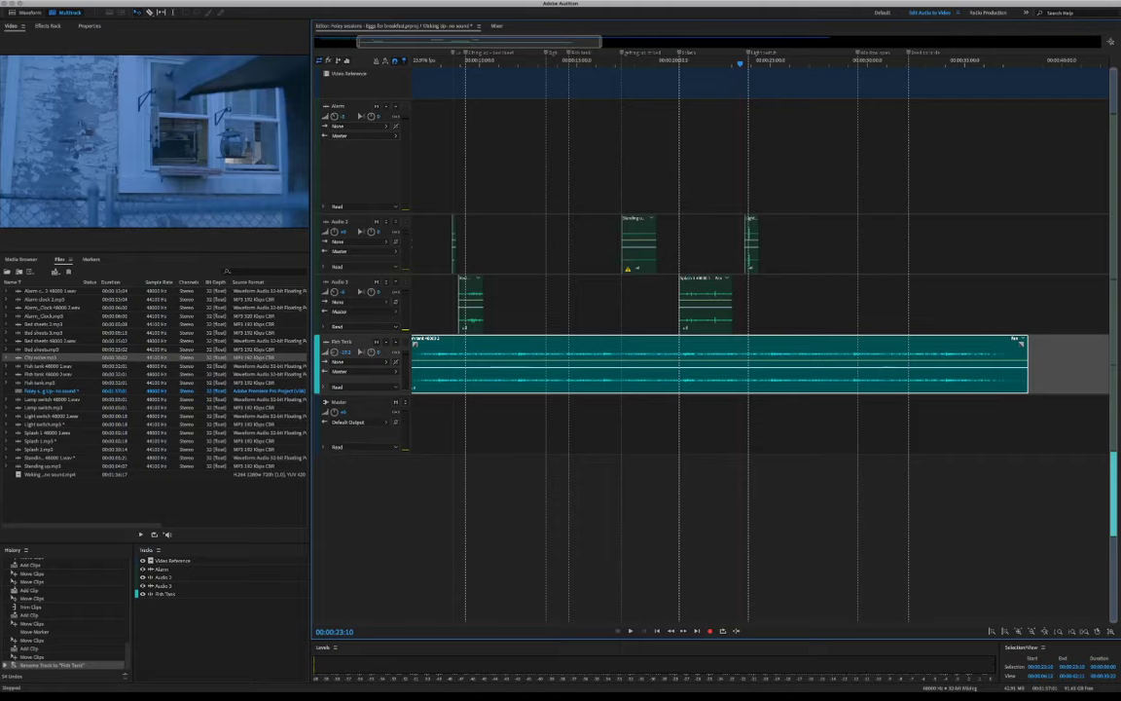
{"action": "key", "text": "super+k"}
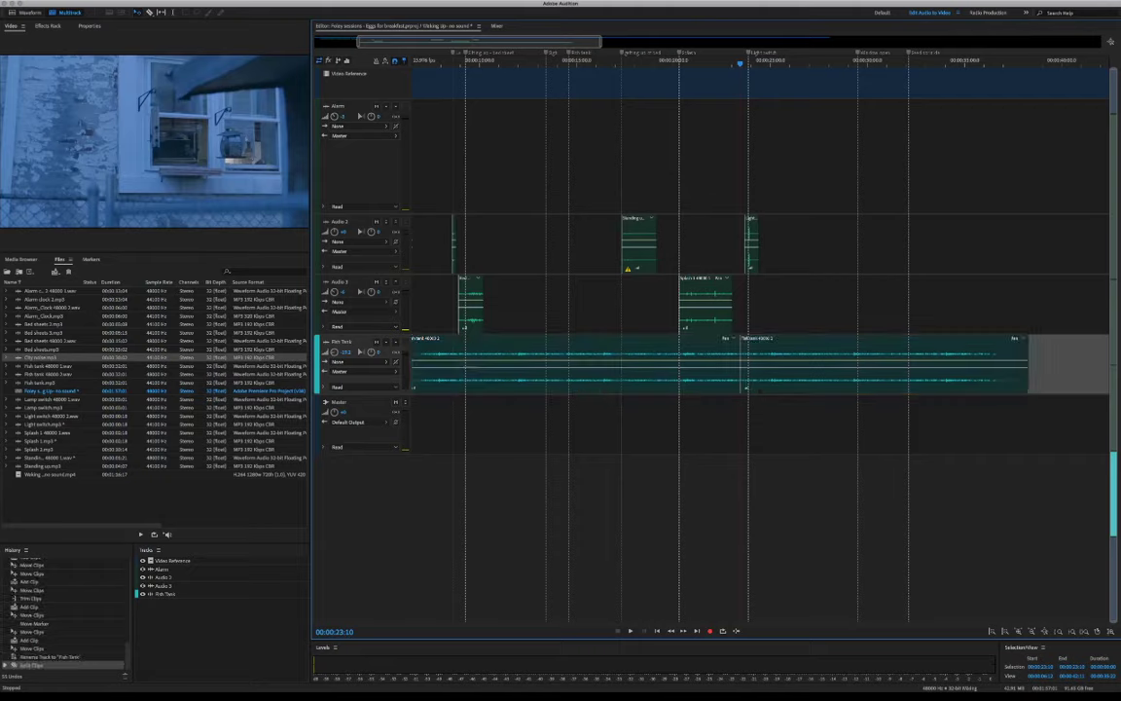
{"action": "left_click", "coordinate": [749, 385]}
{"action": "key", "text": "Delete"}
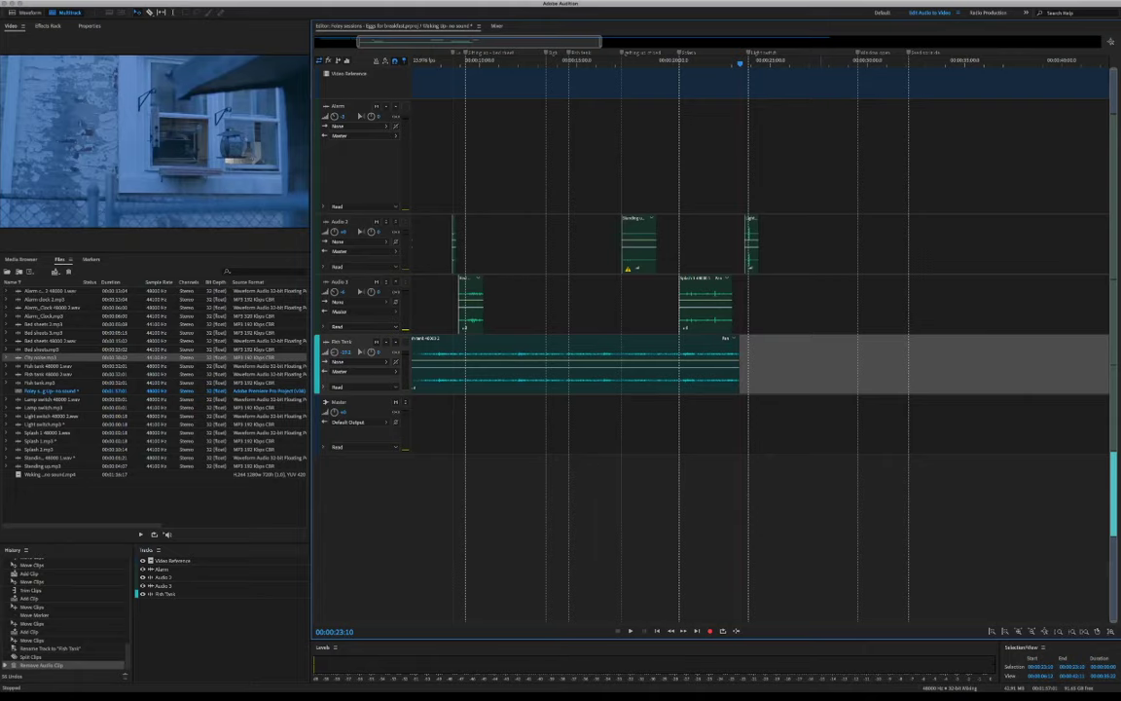
{"action": "left_click", "coordinate": [41, 357]}
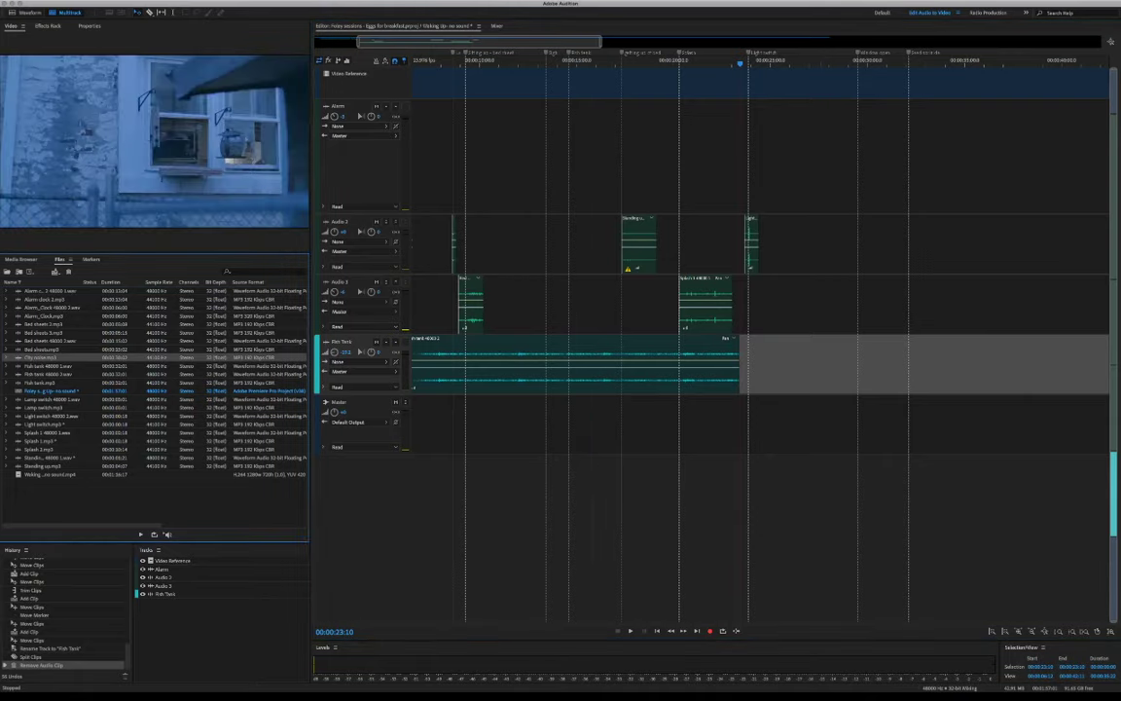
{"action": "key", "text": "ctrl+z"}
{"action": "left_click_drag", "start_coordinate": [41, 357], "coordinate": [644, 426]}
{"action": "key", "text": "ctrl+z"}
{"action": "key", "text": "Delete"}
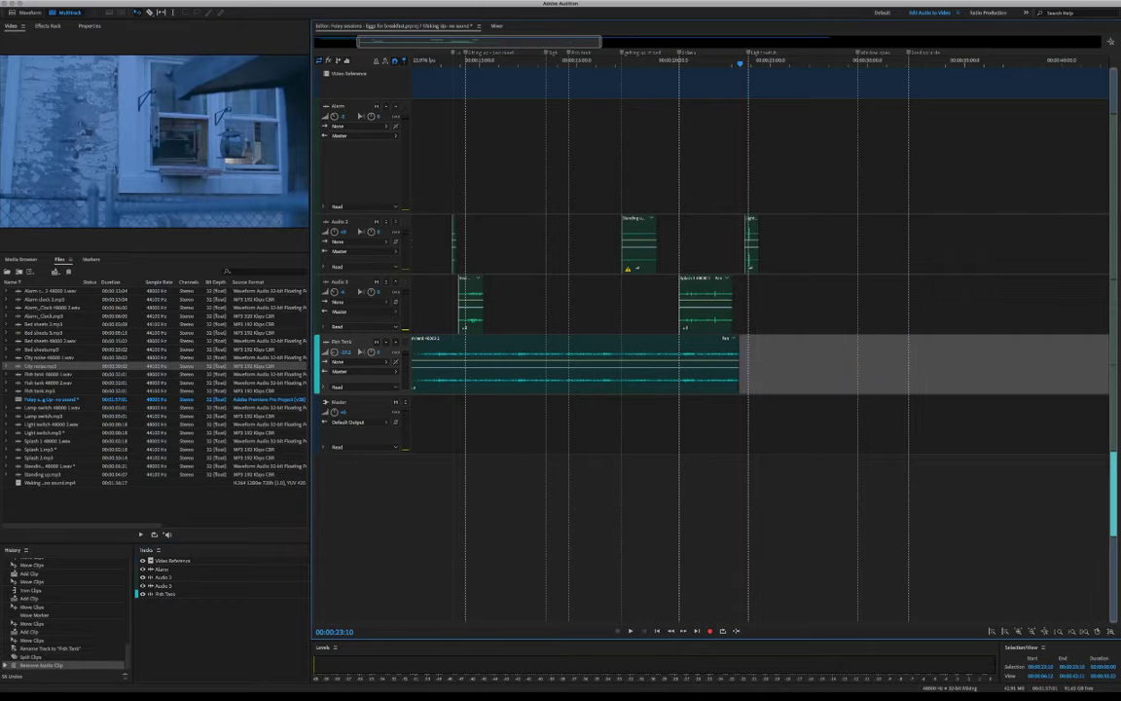
Place City noise.mp3 on a new track below Fish Tank, starting at the light switch marker, and play it against the video
{"action": "left_click", "coordinate": [41, 366]}
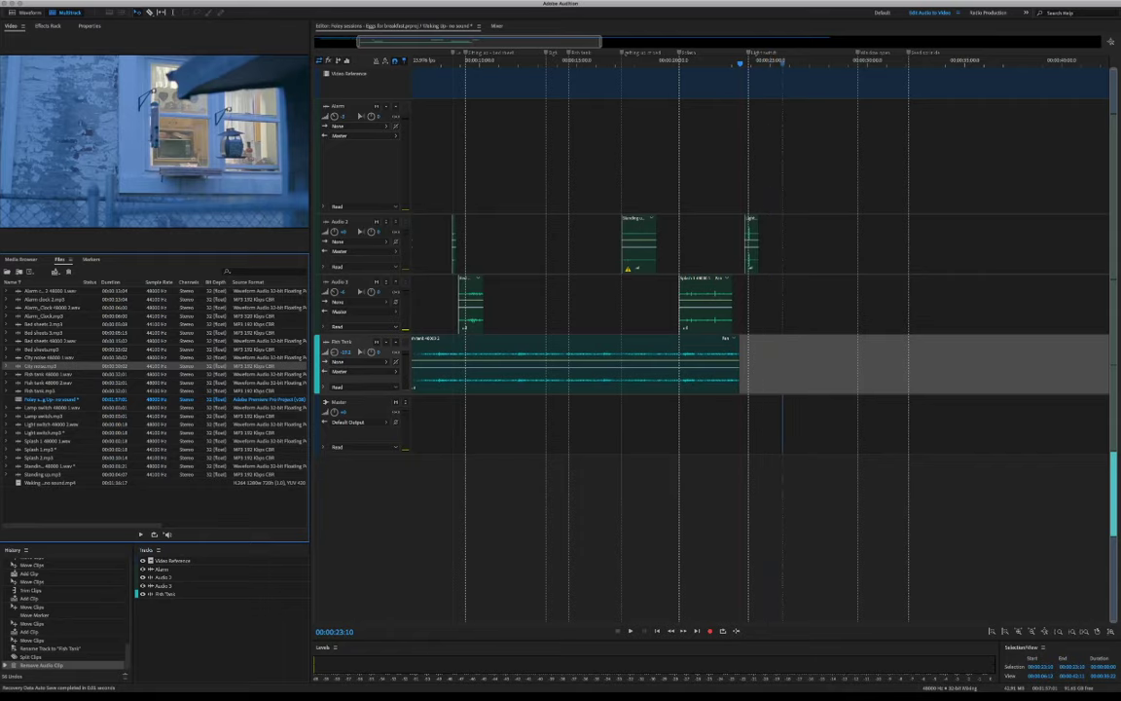
{"action": "left_click_drag", "start_coordinate": [40, 366], "coordinate": [783, 424]}
{"action": "left_click_drag", "start_coordinate": [886, 440], "coordinate": [851, 440]}
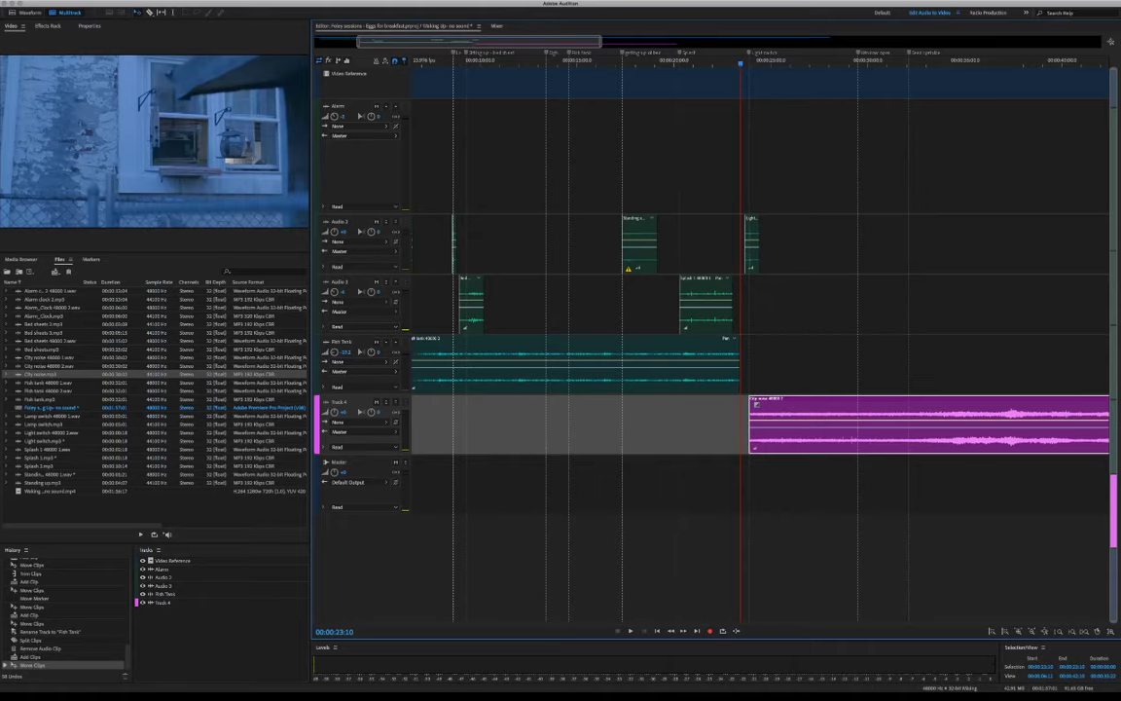
{"action": "key", "text": "space"}
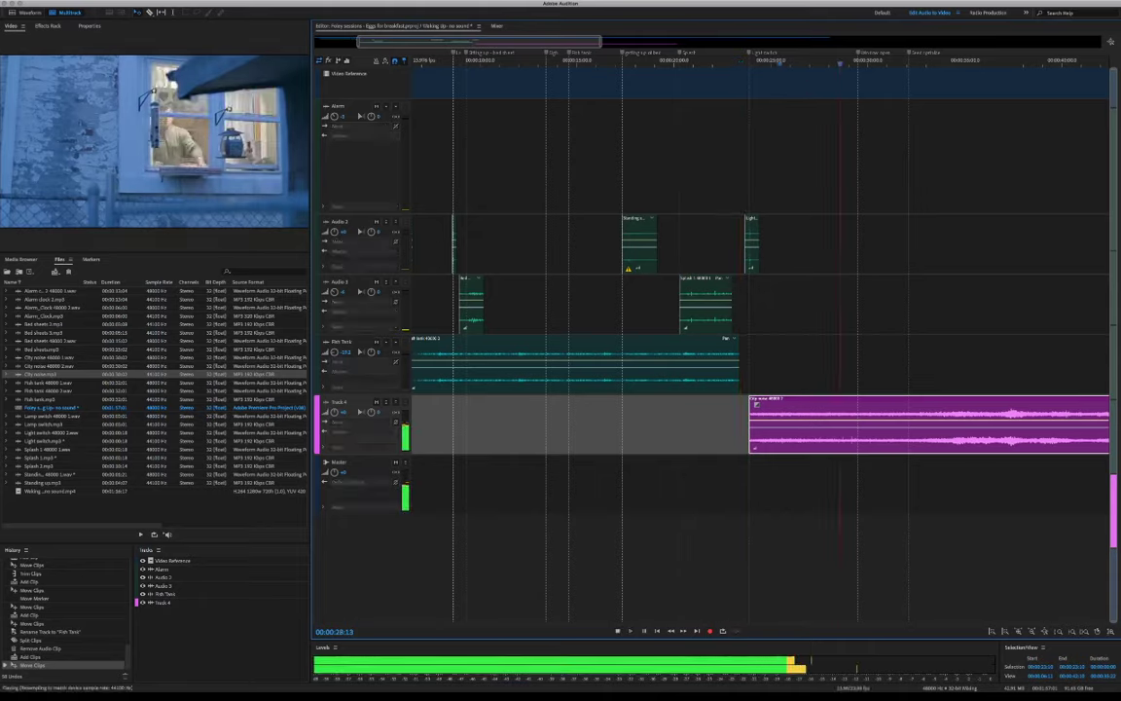
{"action": "key", "text": "space"}
Move the City noise clip onto the Fish Tank track directly after the fish tank clip and play across the cut
{"action": "left_click_drag", "start_coordinate": [853, 440], "coordinate": [844, 440]}
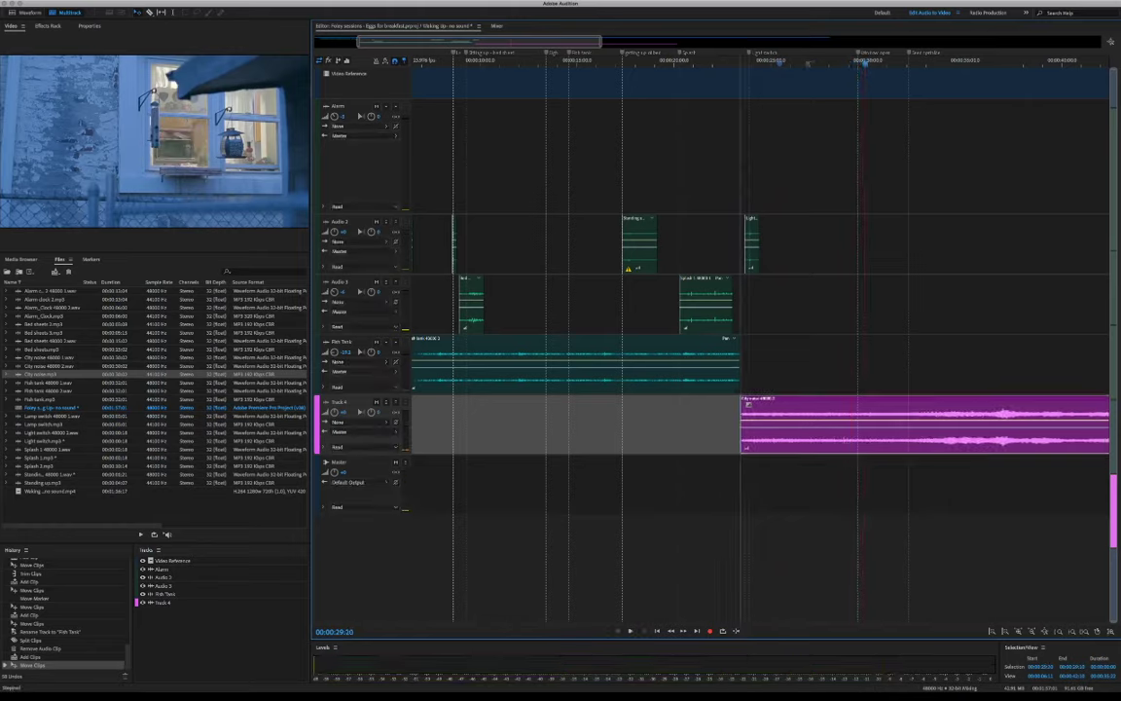
{"action": "left_click_drag", "start_coordinate": [747, 404], "coordinate": [748, 343]}
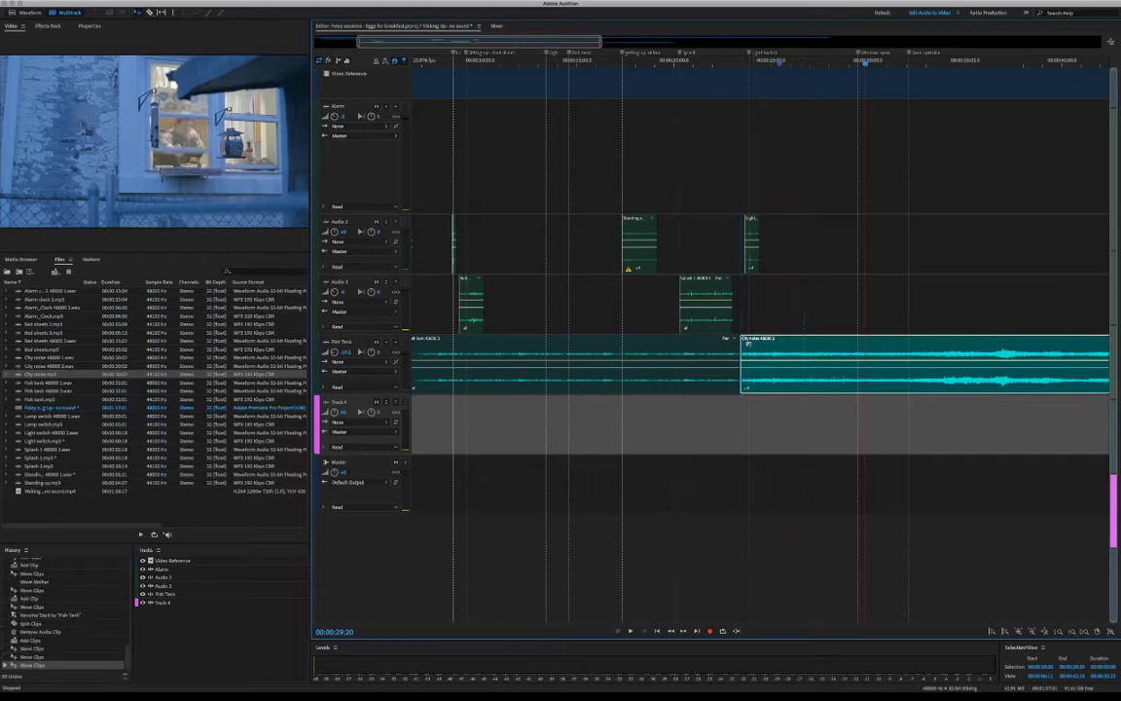
{"action": "key", "text": "space"}
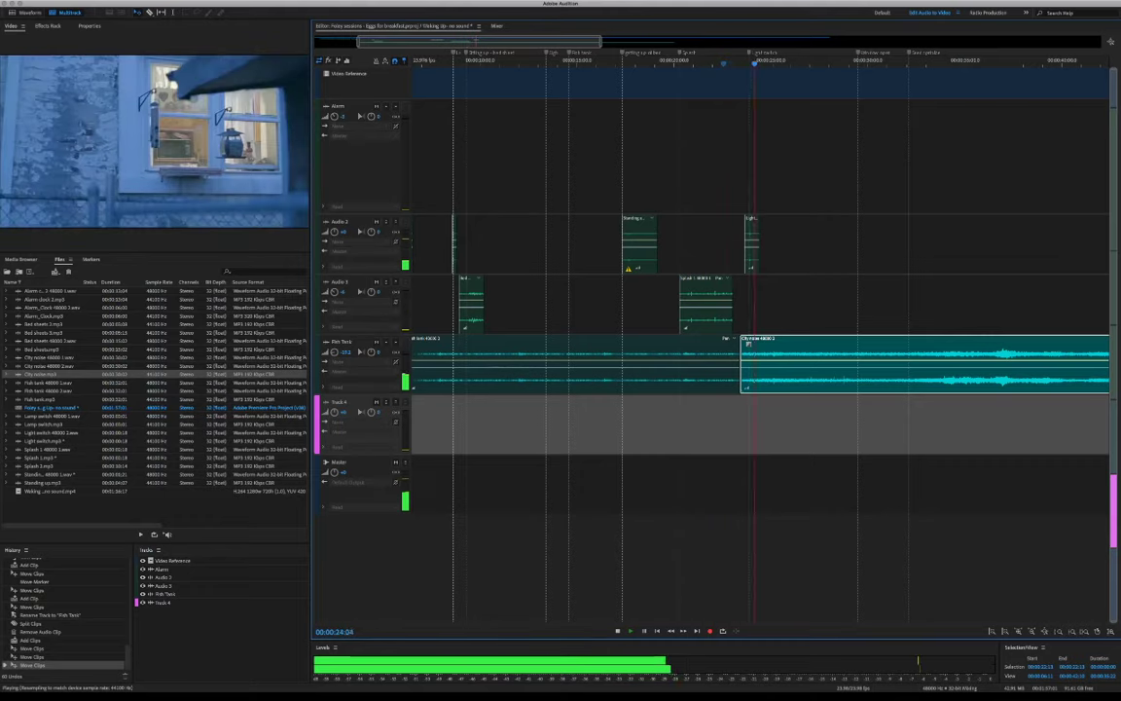
{"action": "key", "text": "space"}
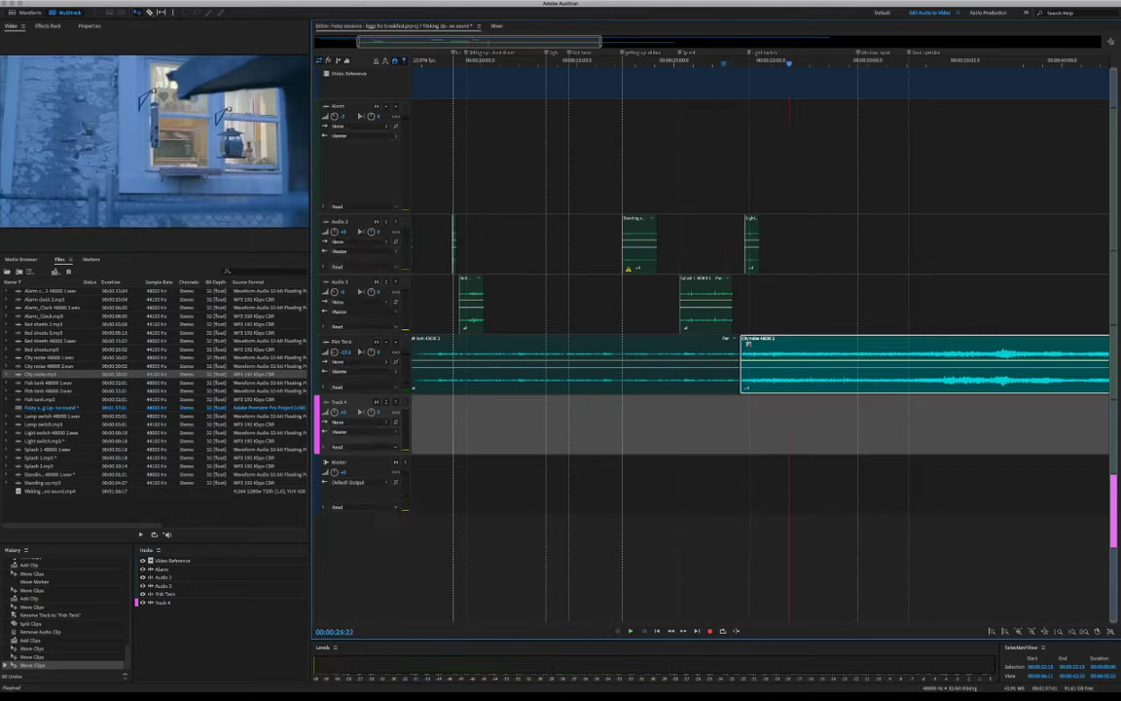
Delete the Light switch clip from Audio 2 and play the fish tank to city noise transition, stopping at 00:00:29:08
{"action": "left_click", "coordinate": [752, 236]}
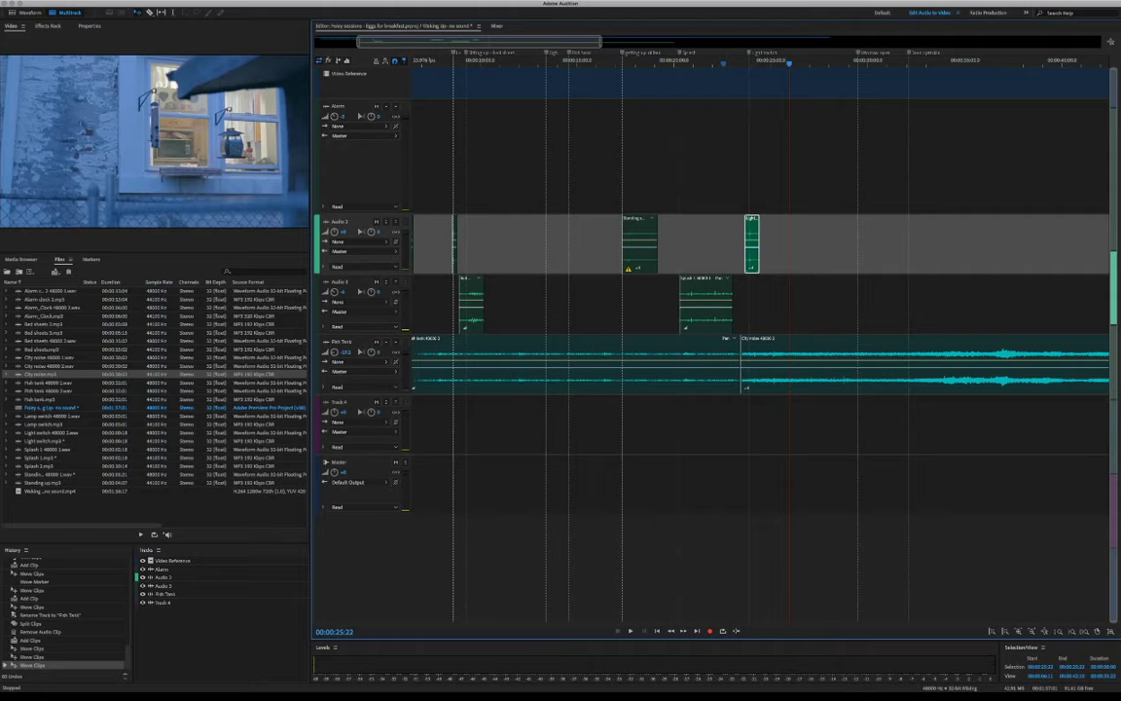
{"action": "key", "text": "Delete"}
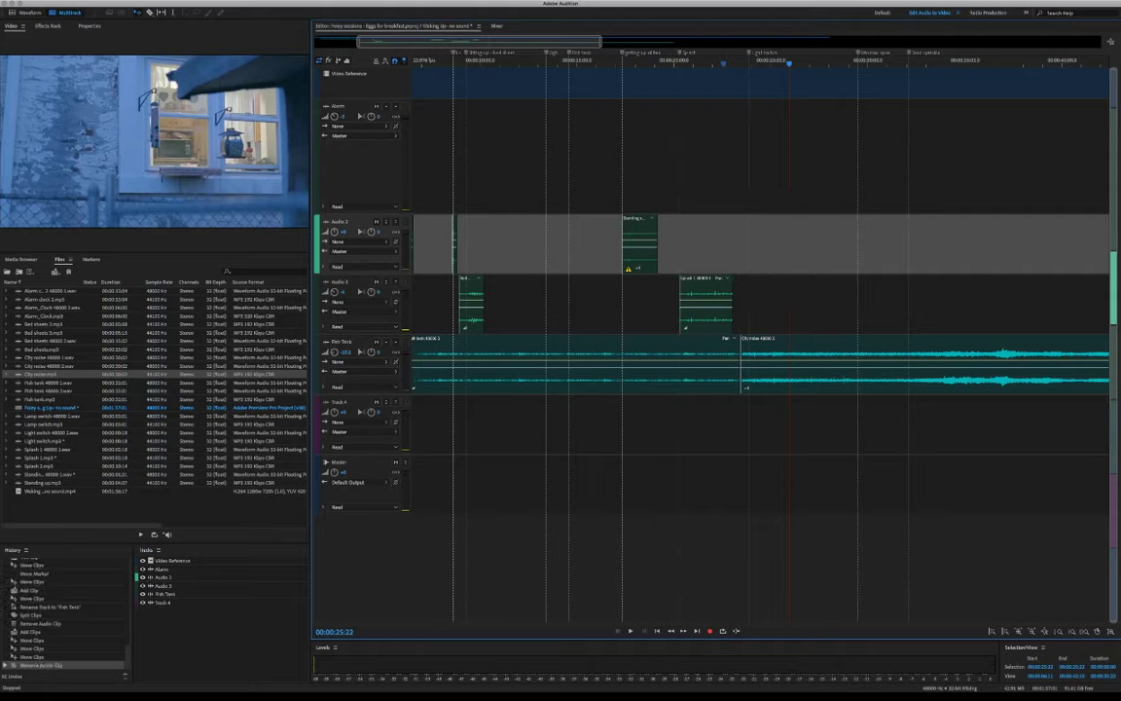
{"action": "left_click", "coordinate": [748, 344]}
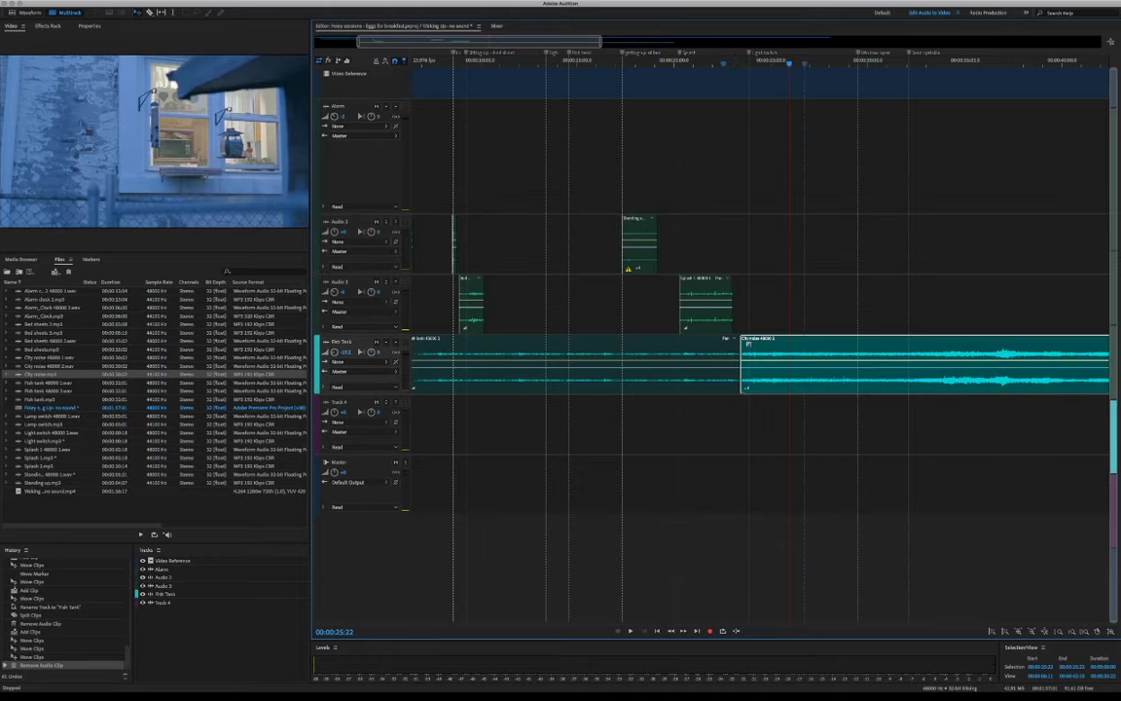
{"action": "left_click_drag", "start_coordinate": [805, 362], "coordinate": [805, 362]}
{"action": "key", "text": "space"}
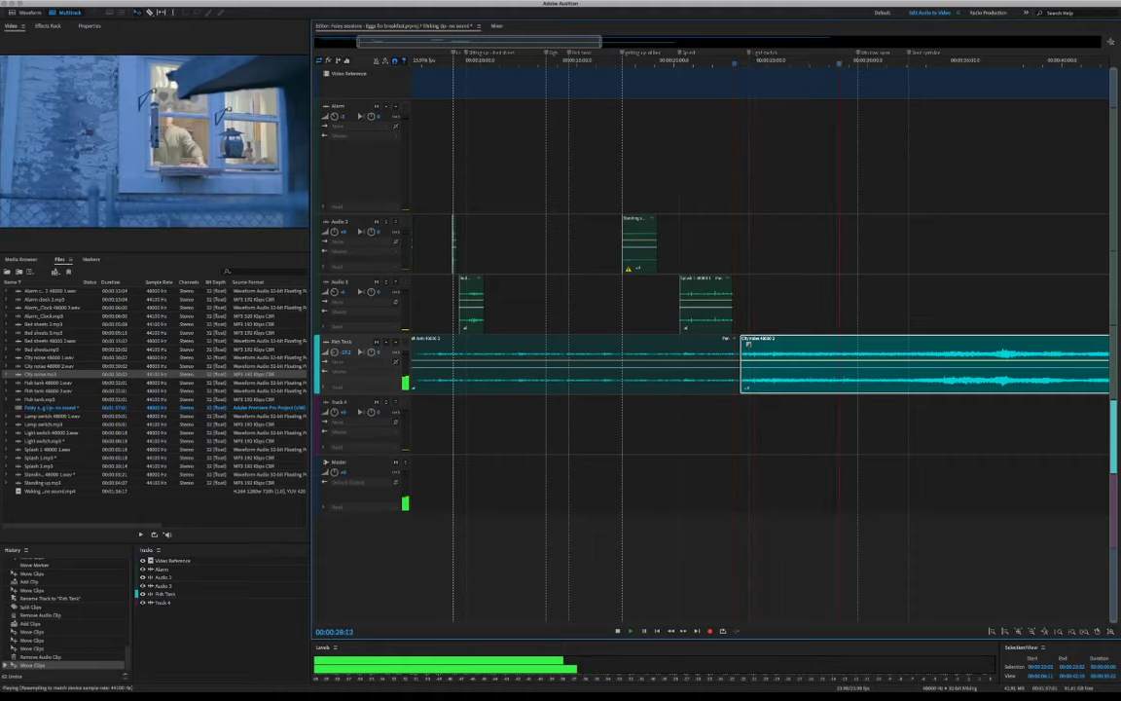
{"action": "key", "text": "space"}
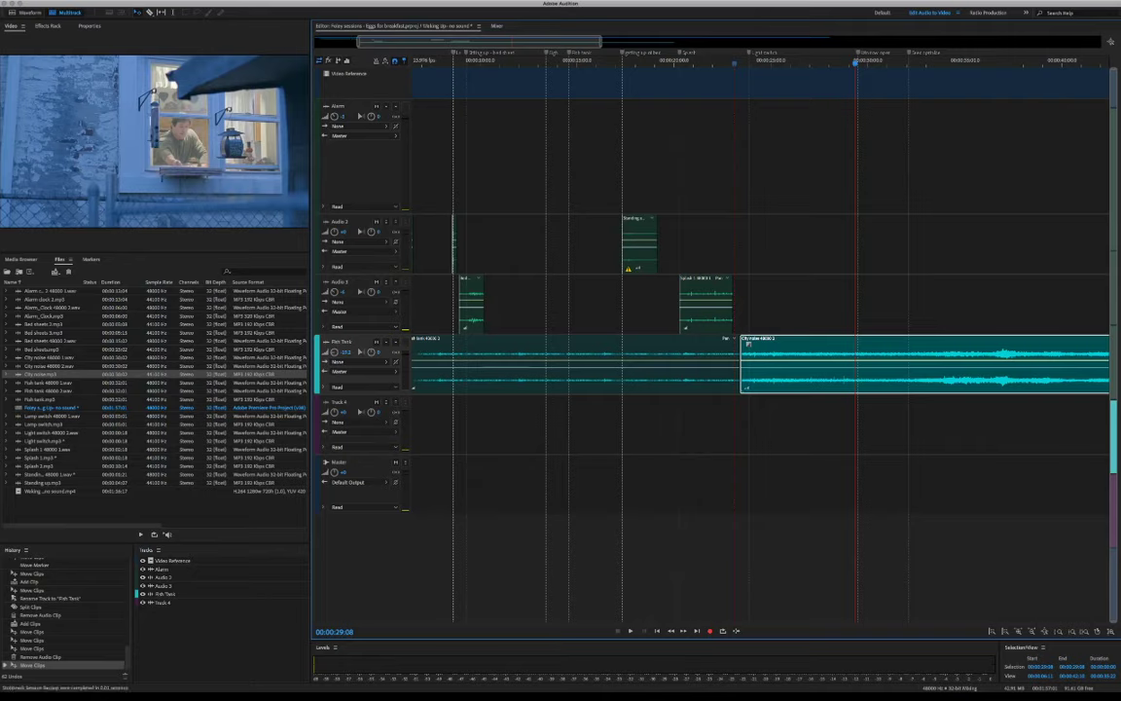
Shift the marker following the window open marker slightly forward in time and play the scene up to 00:00:37:21
{"action": "left_click_drag", "start_coordinate": [911, 52], "coordinate": [927, 53]}
{"action": "key", "text": "minus"}
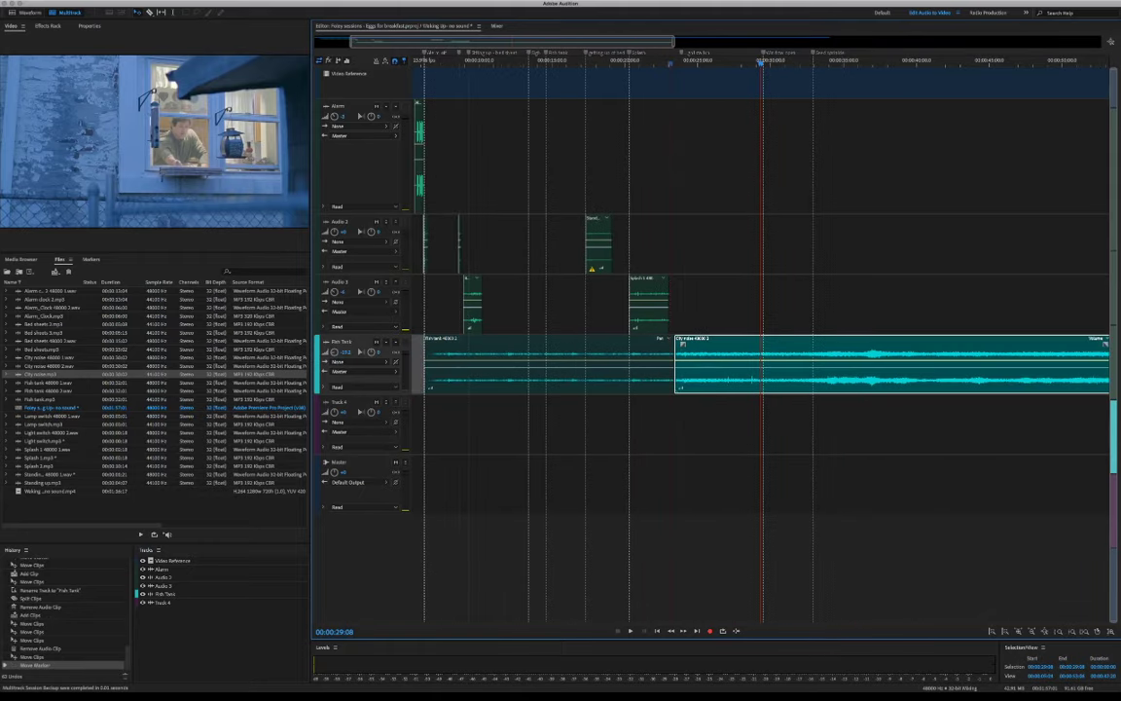
{"action": "key", "text": "space"}
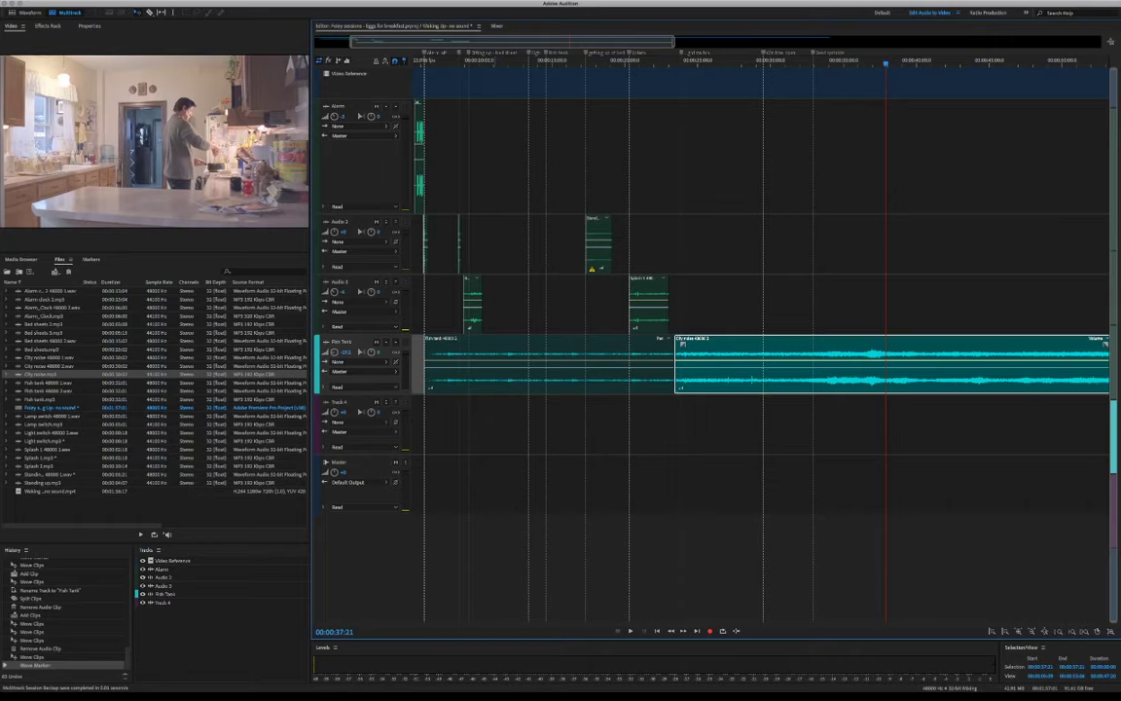
{"action": "key", "text": "minus"}
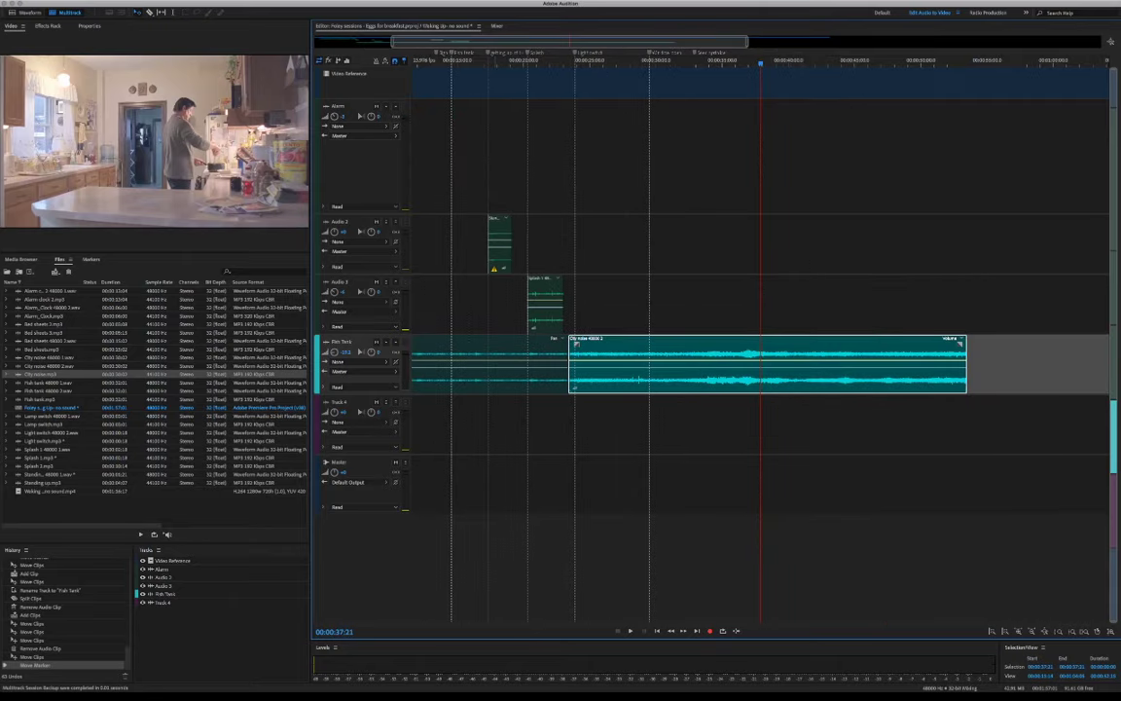